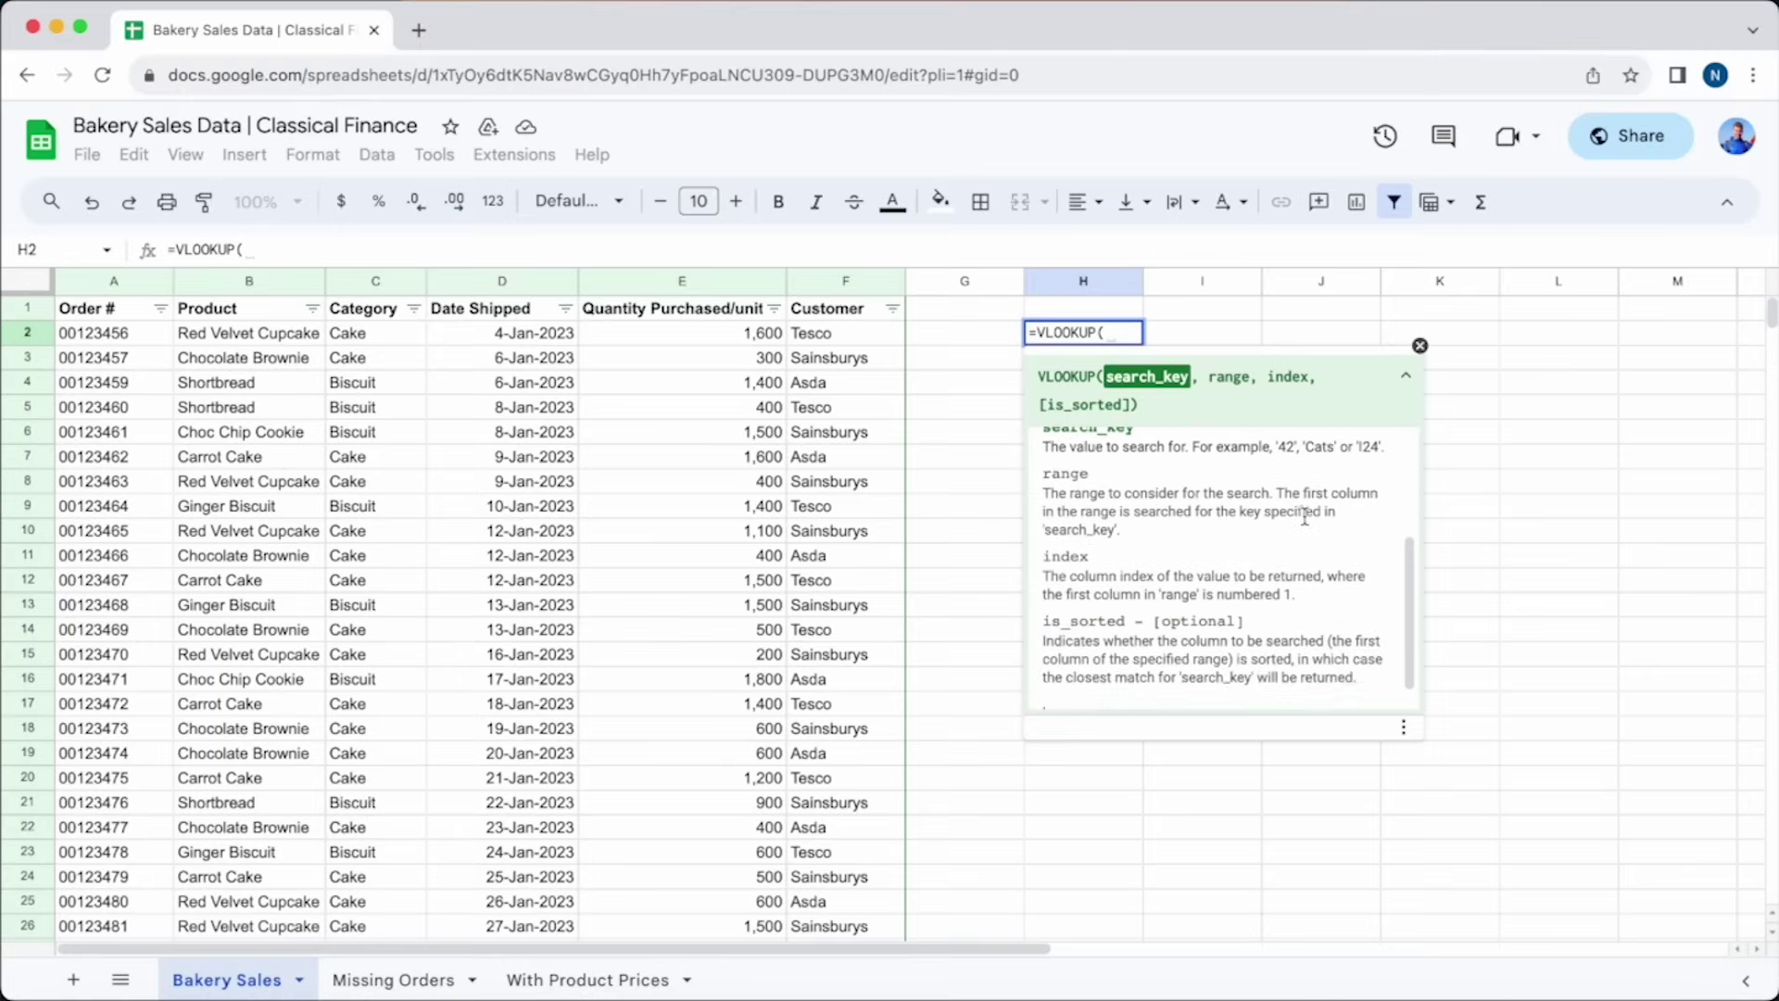
# Mark the sales table A1:F23 as the lookup range, then discard the partial VLOOKUP in H2.
pyautogui.scroll(4, 1305, 515)
pyautogui.scroll(1, 1305, 514)
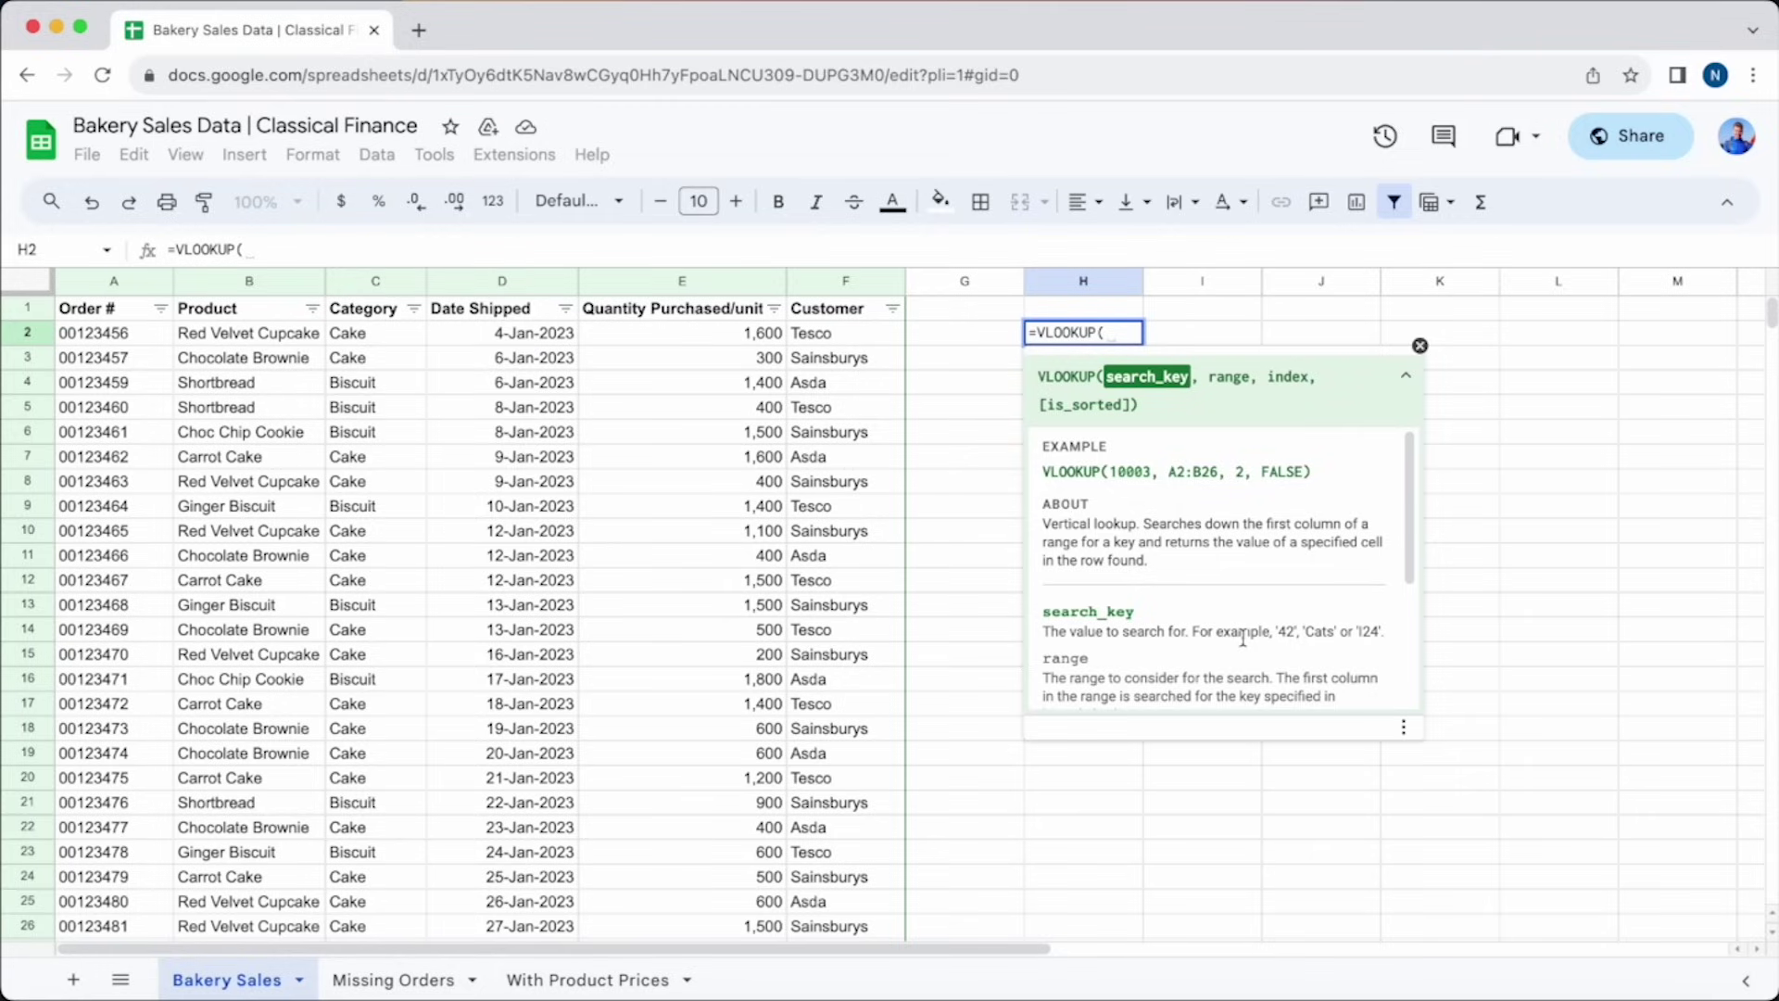
pyautogui.press('XF86AudioRaiseVolume')
pyautogui.press('XF86AudioRaiseVolume')
pyautogui.click(106, 317)
pyautogui.moveTo(105, 324); pyautogui.dragTo(849, 853)
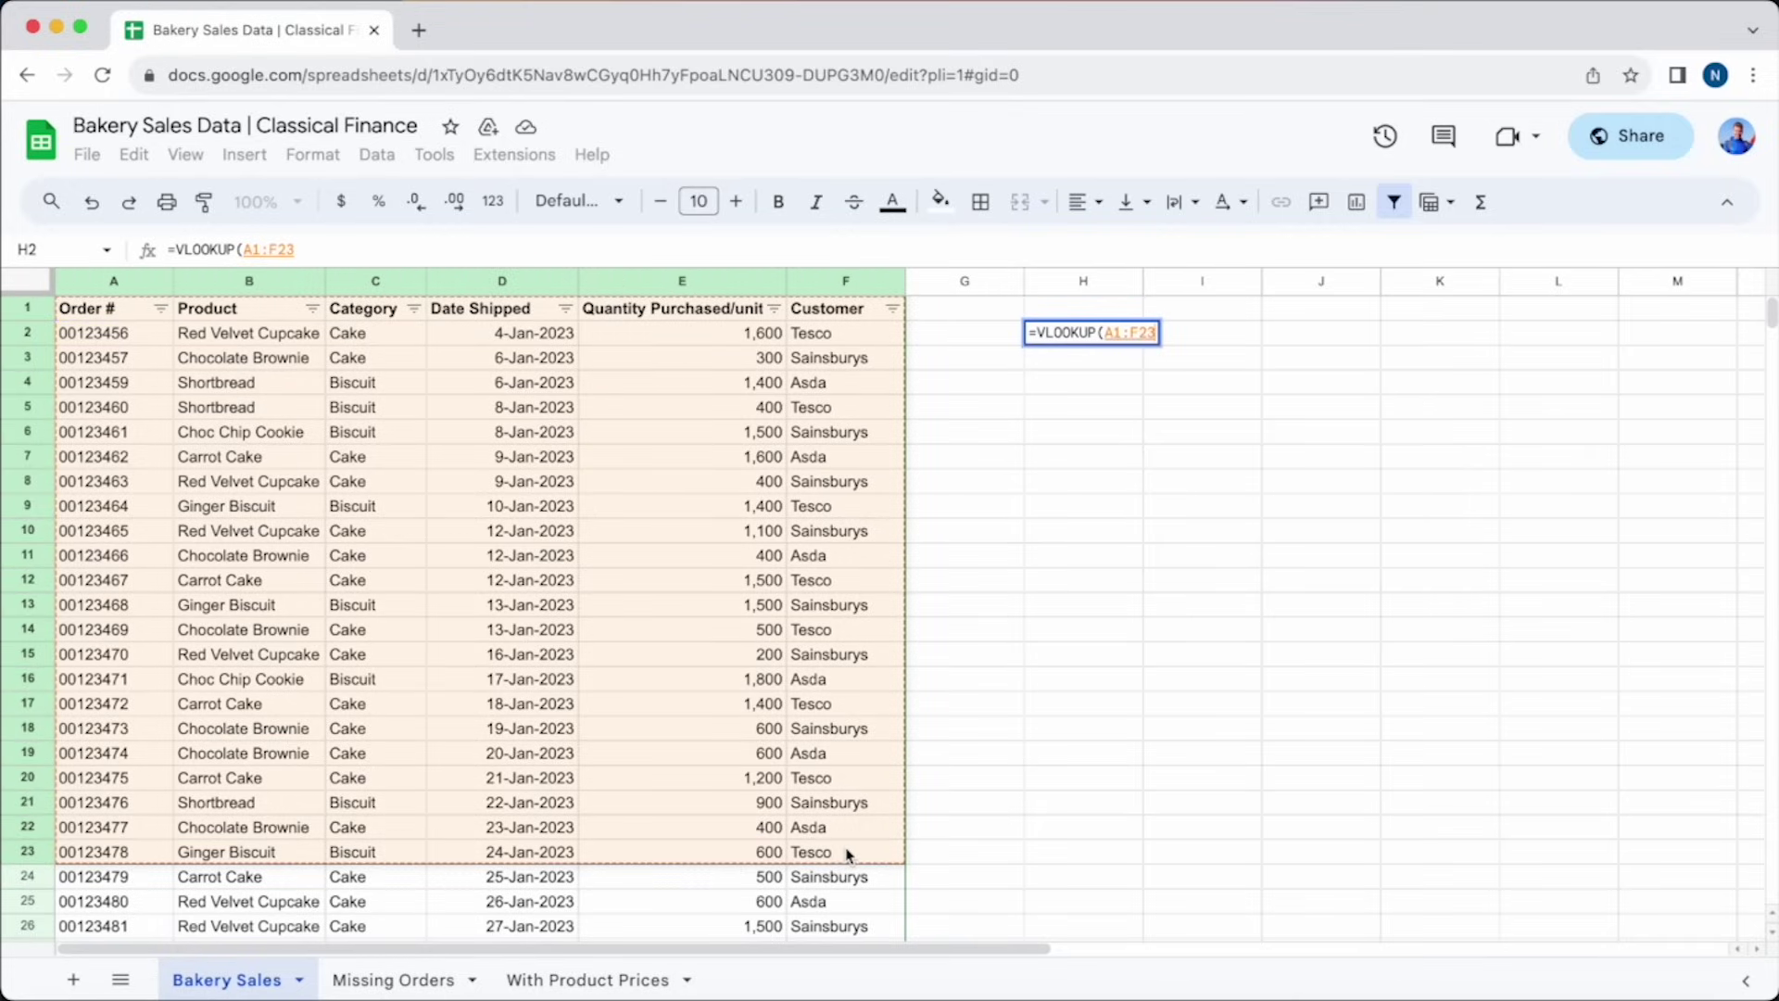
pyautogui.press('Escape')
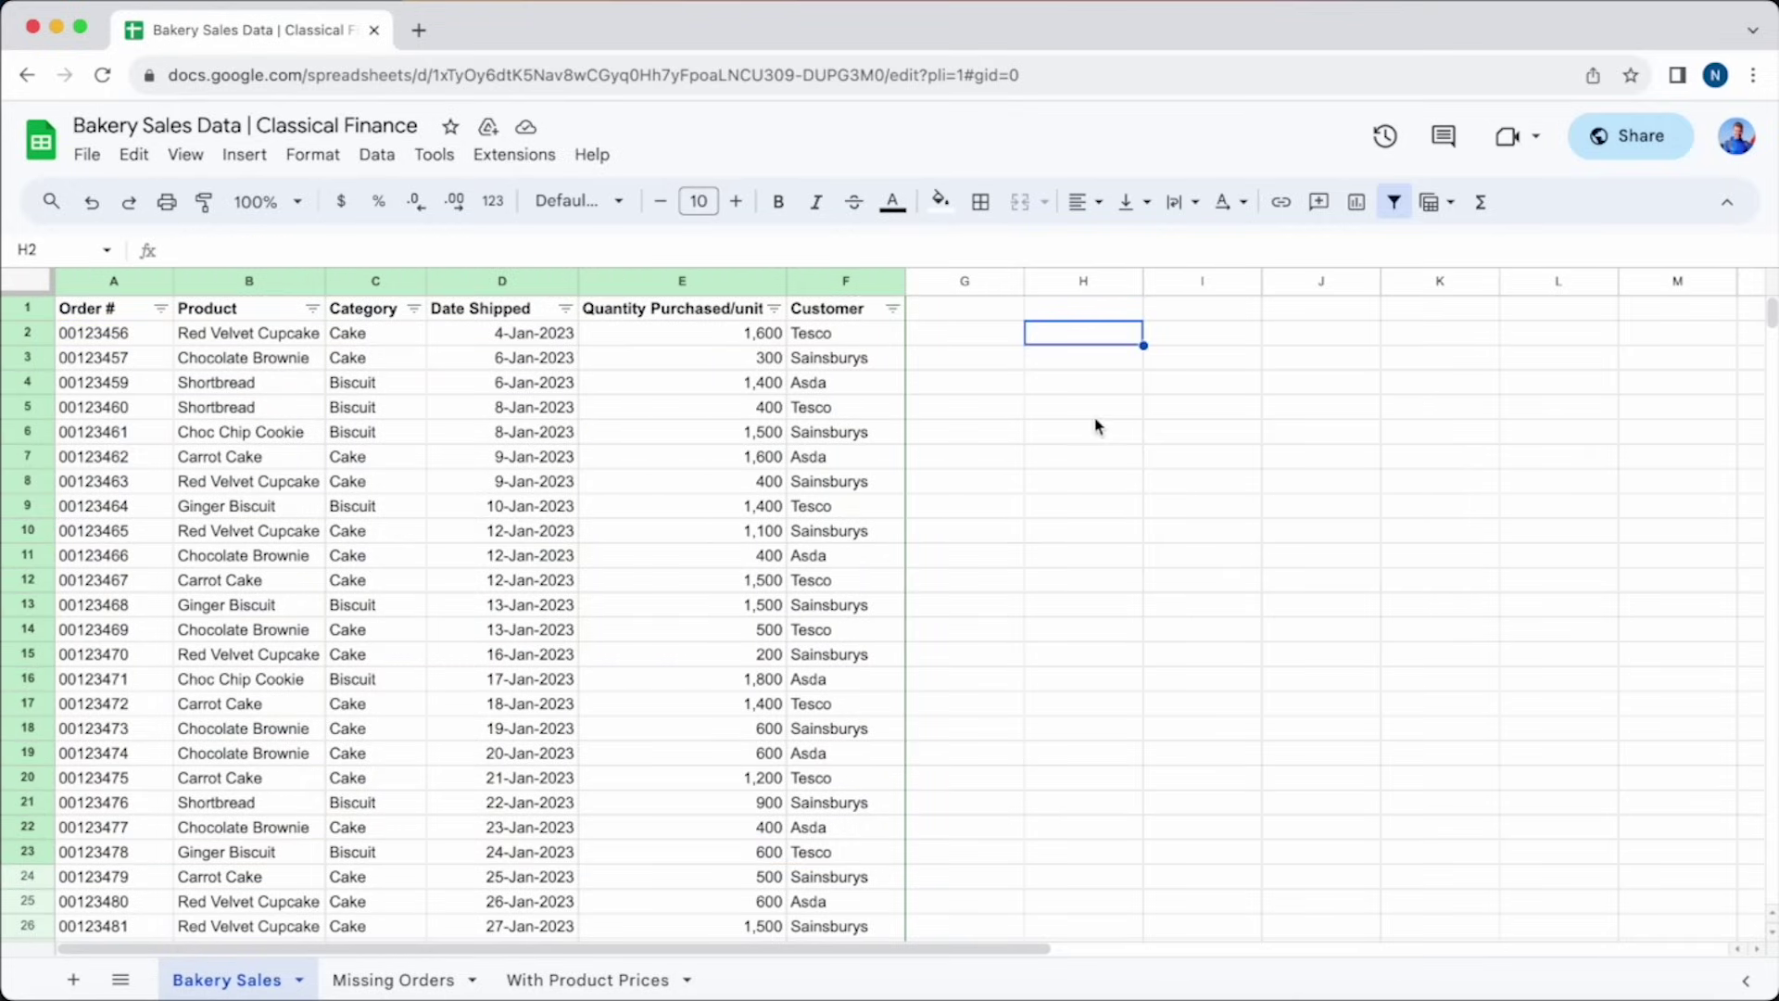
# Start a fresh =VLOOKUP( formula in cell H2.
pyautogui.click(1091, 344)
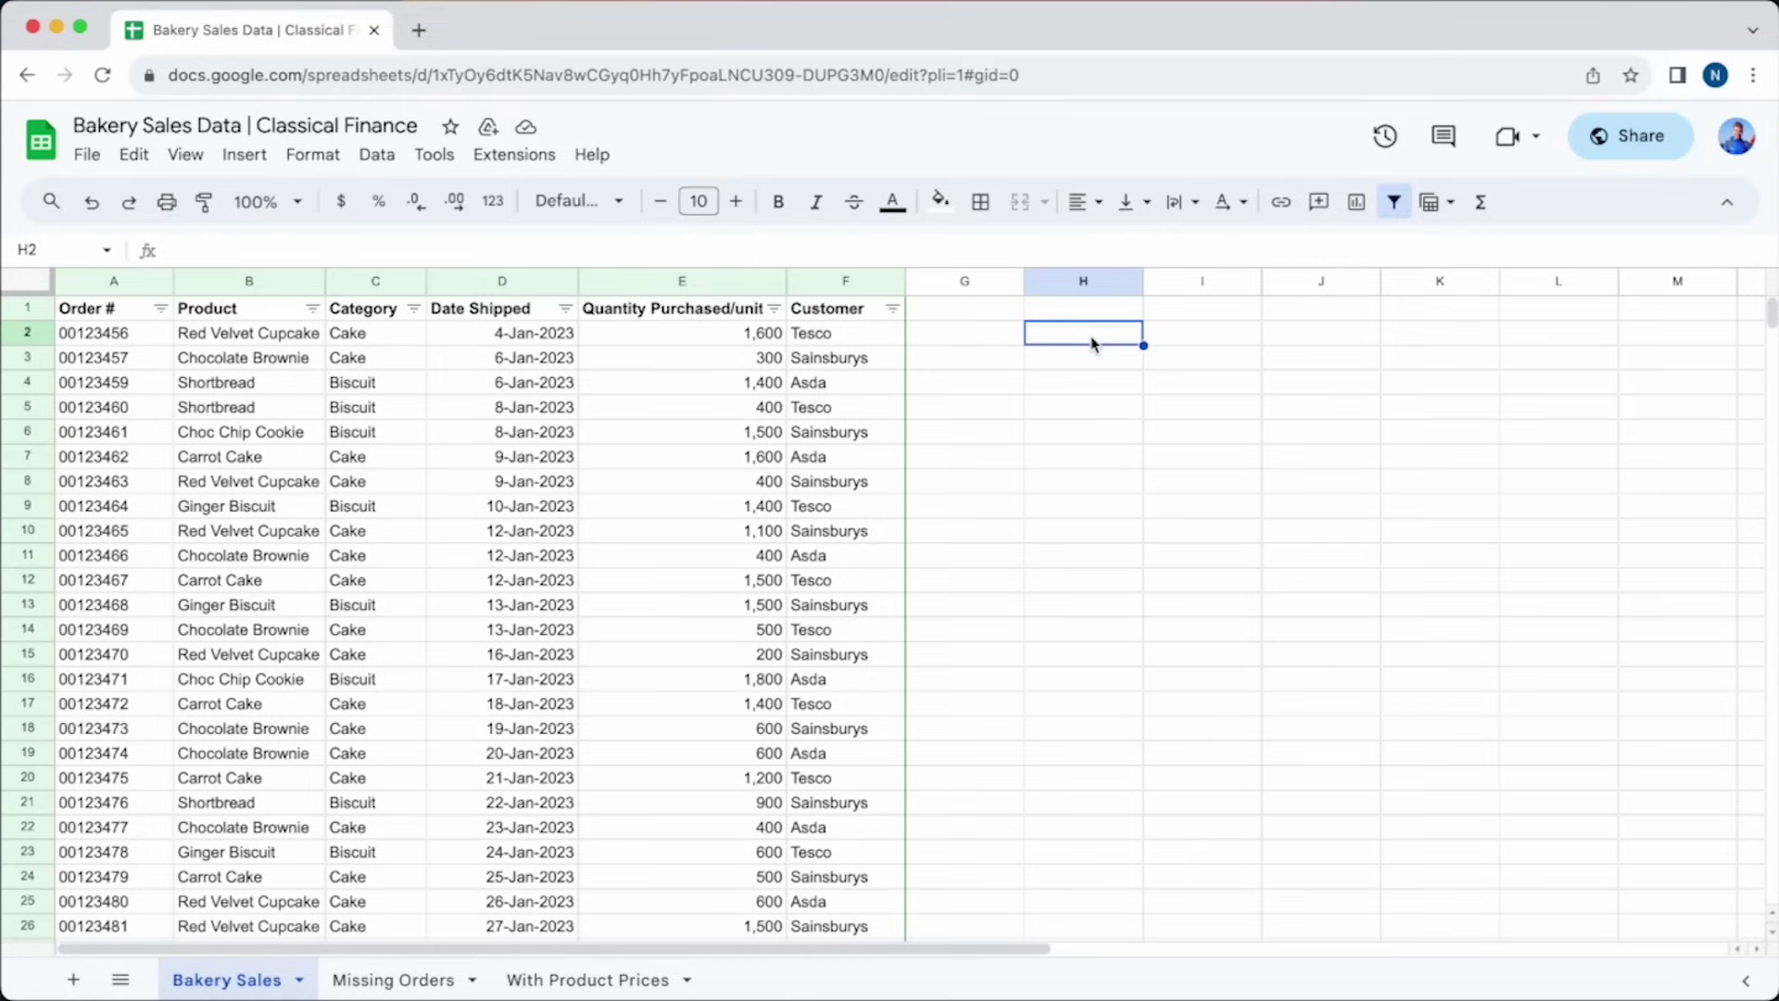
pyautogui.write('=VLOOK')
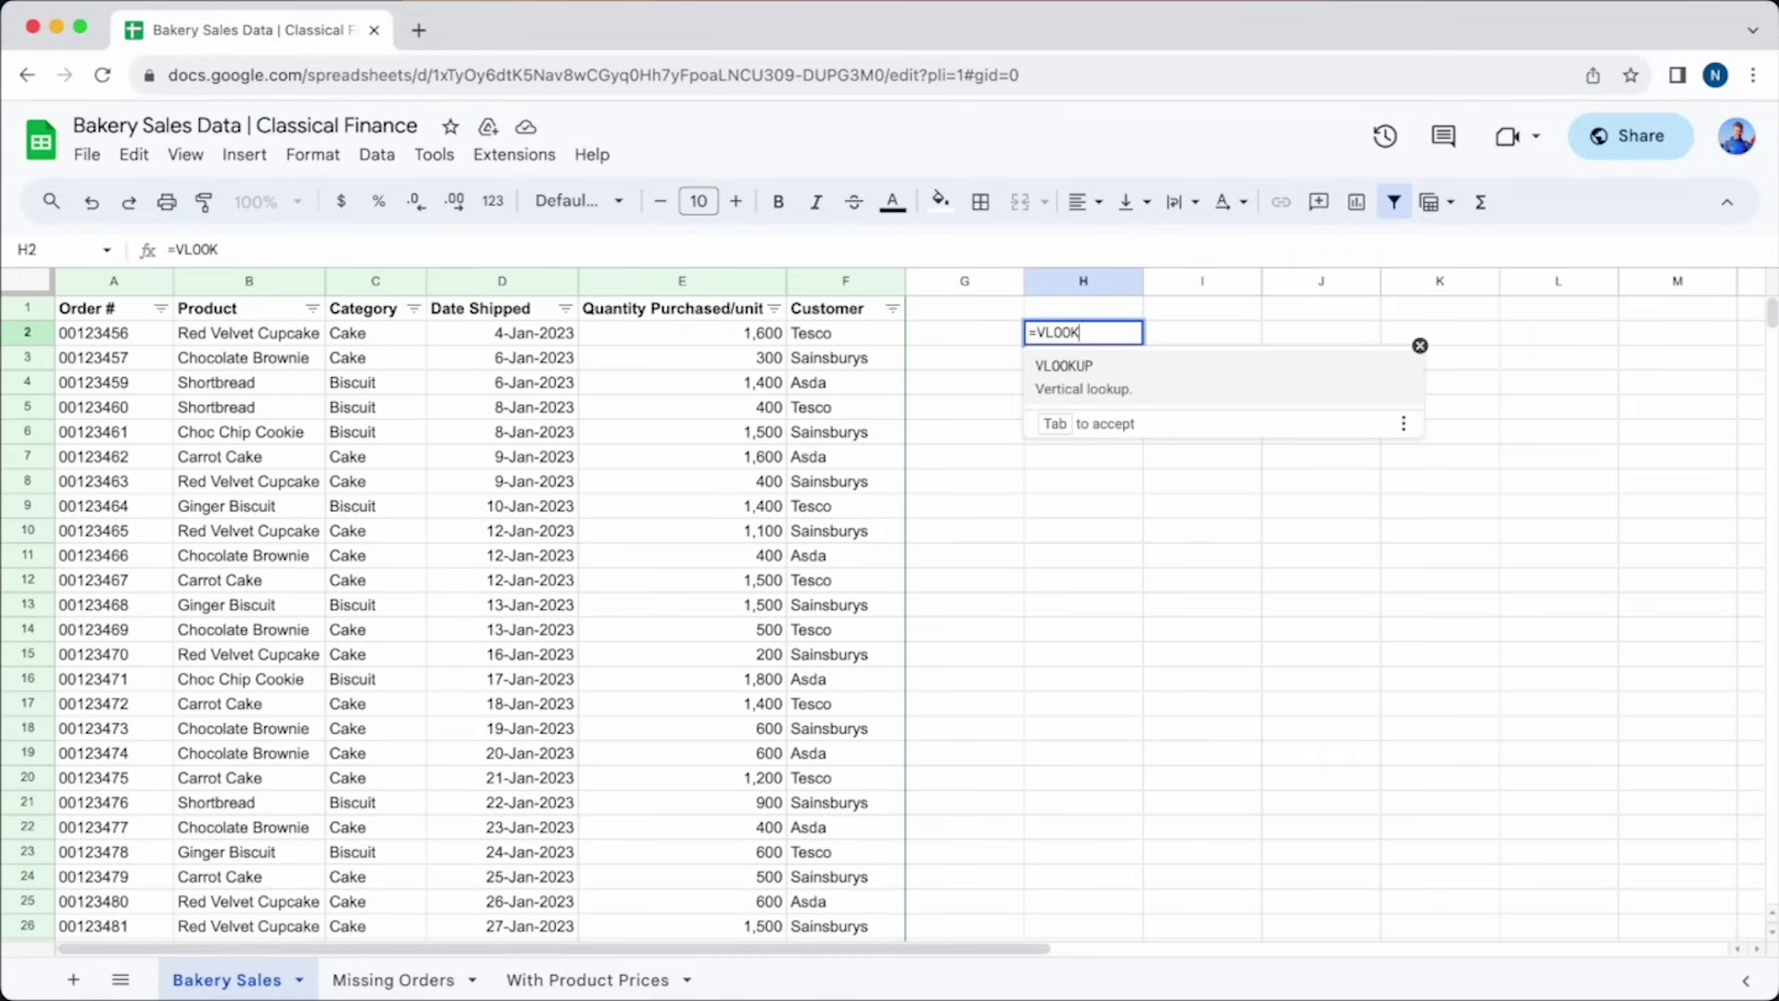
pyautogui.press('Tab')
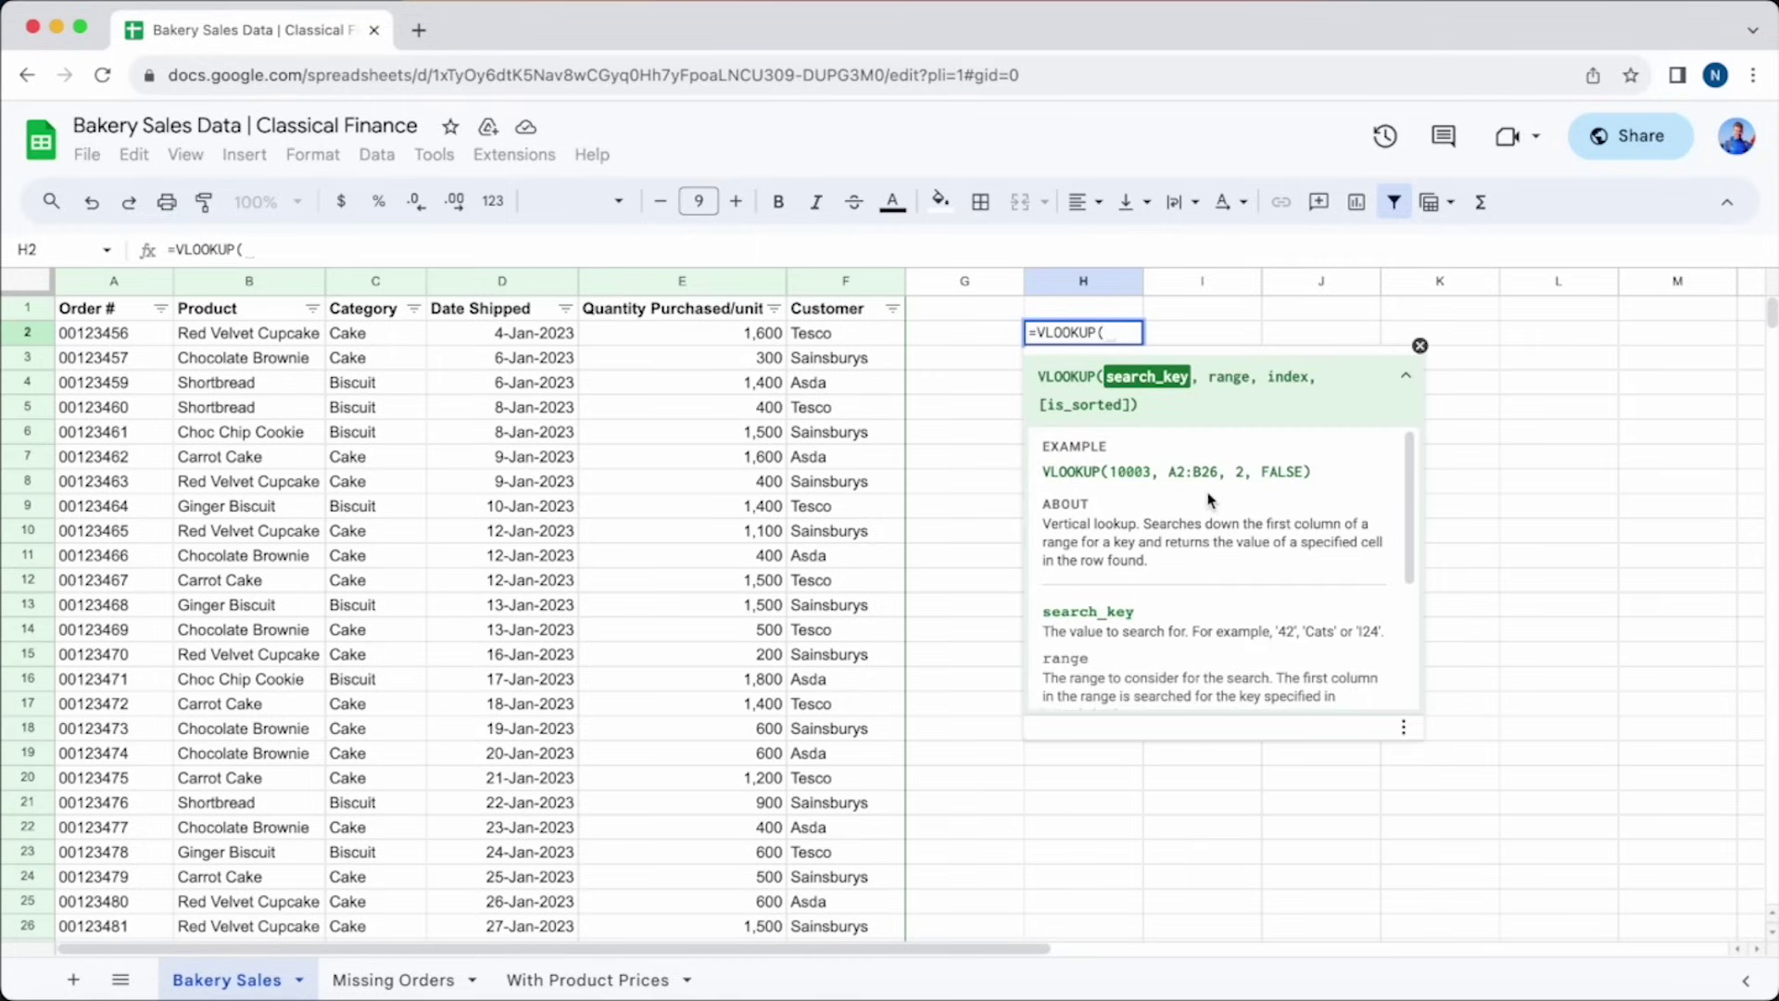
# Highlight the VLOOKUP description and first-column search lines in the function help popup.
pyautogui.scroll(-1, 1209, 500)
pyautogui.scroll(-1, 1209, 496)
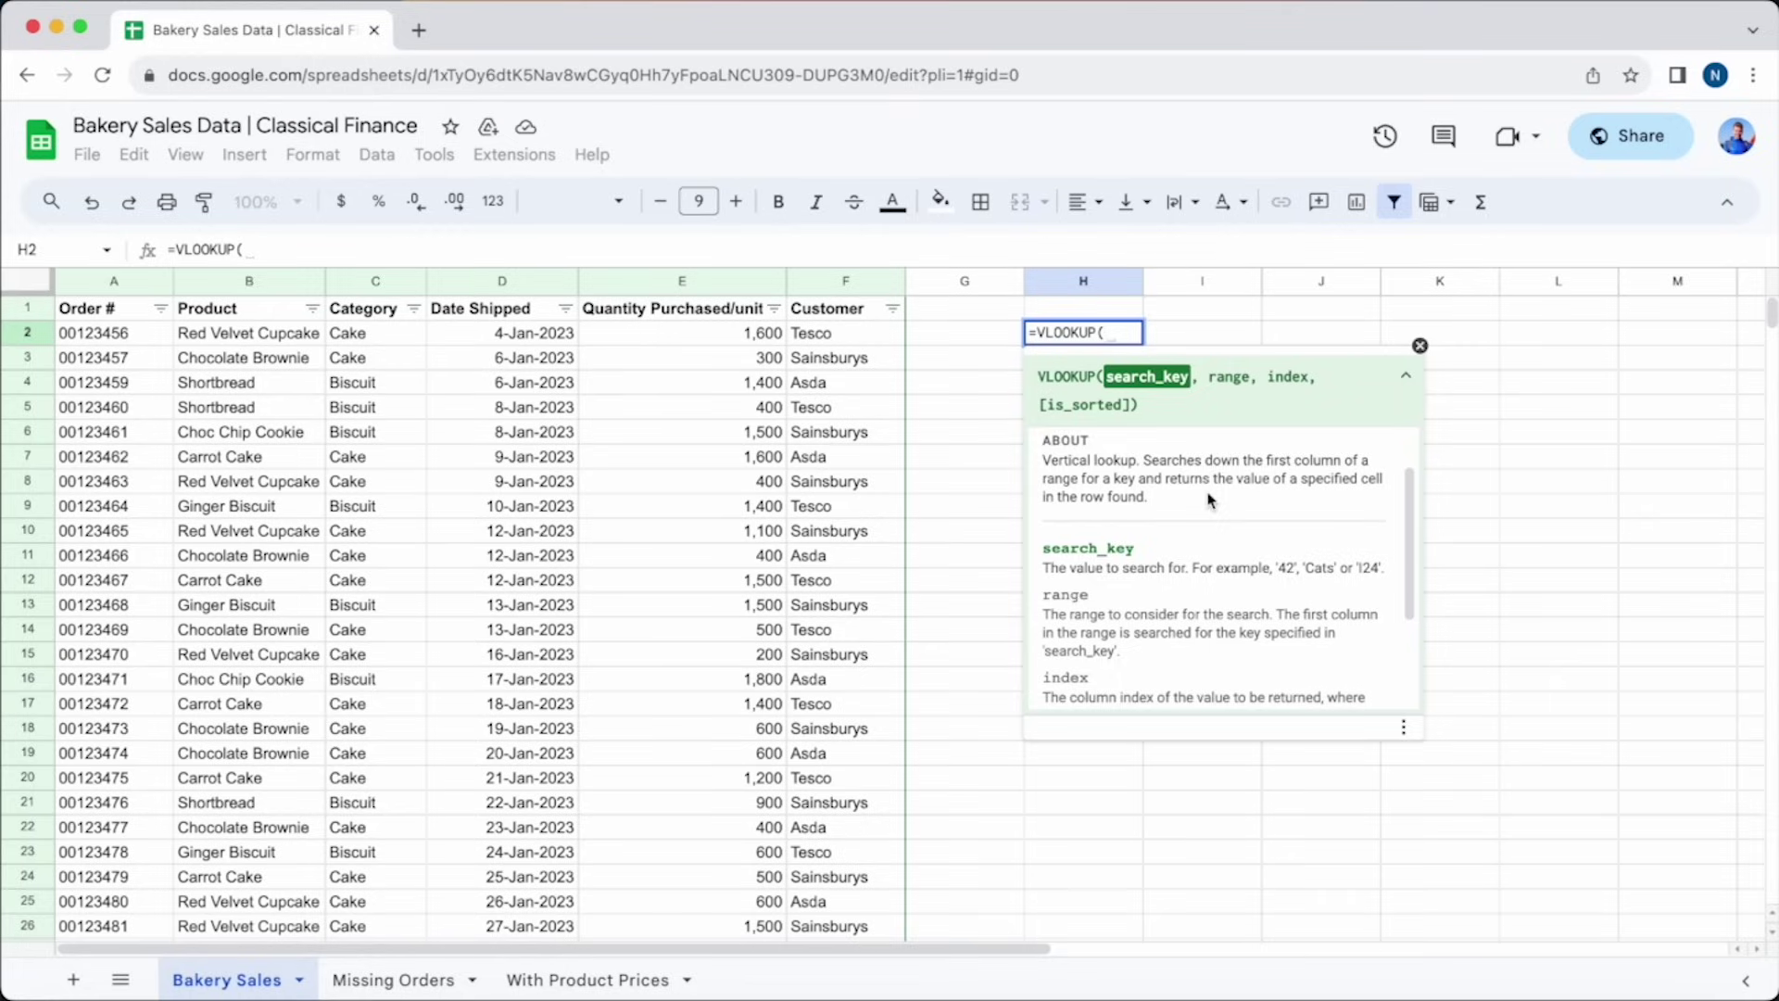
pyautogui.scroll(-1, 1209, 501)
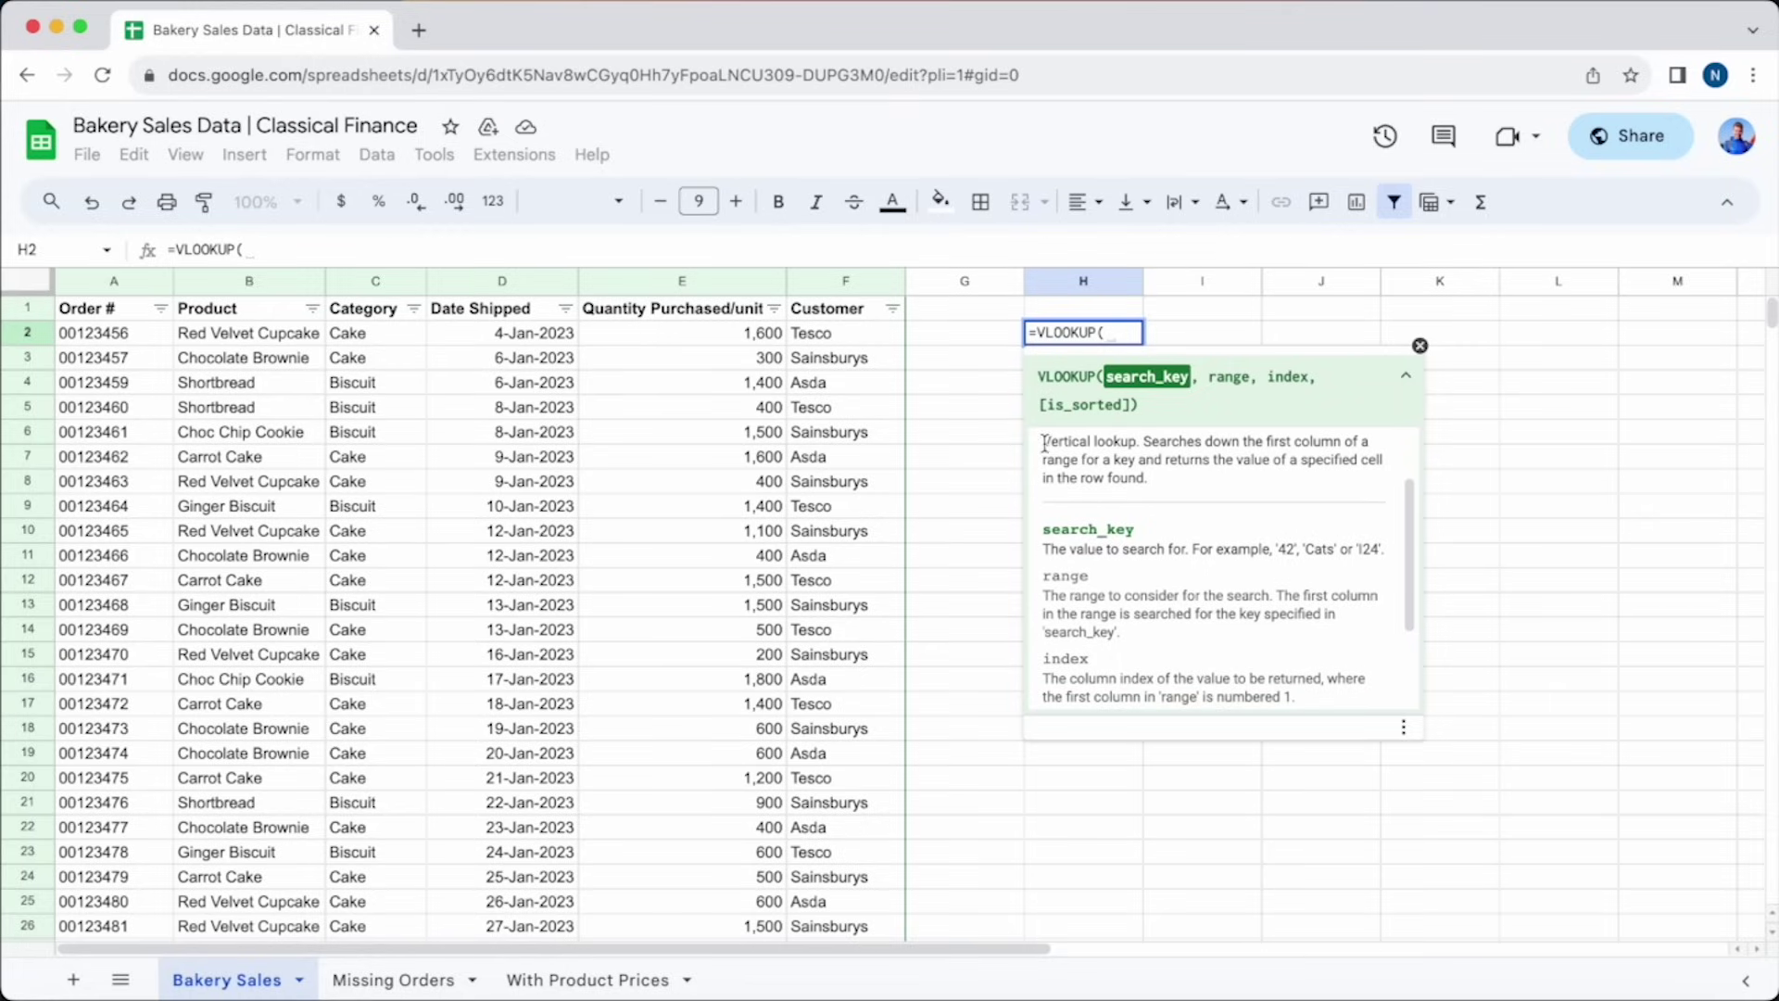
pyautogui.moveTo(1042, 441); pyautogui.dragTo(1164, 482)
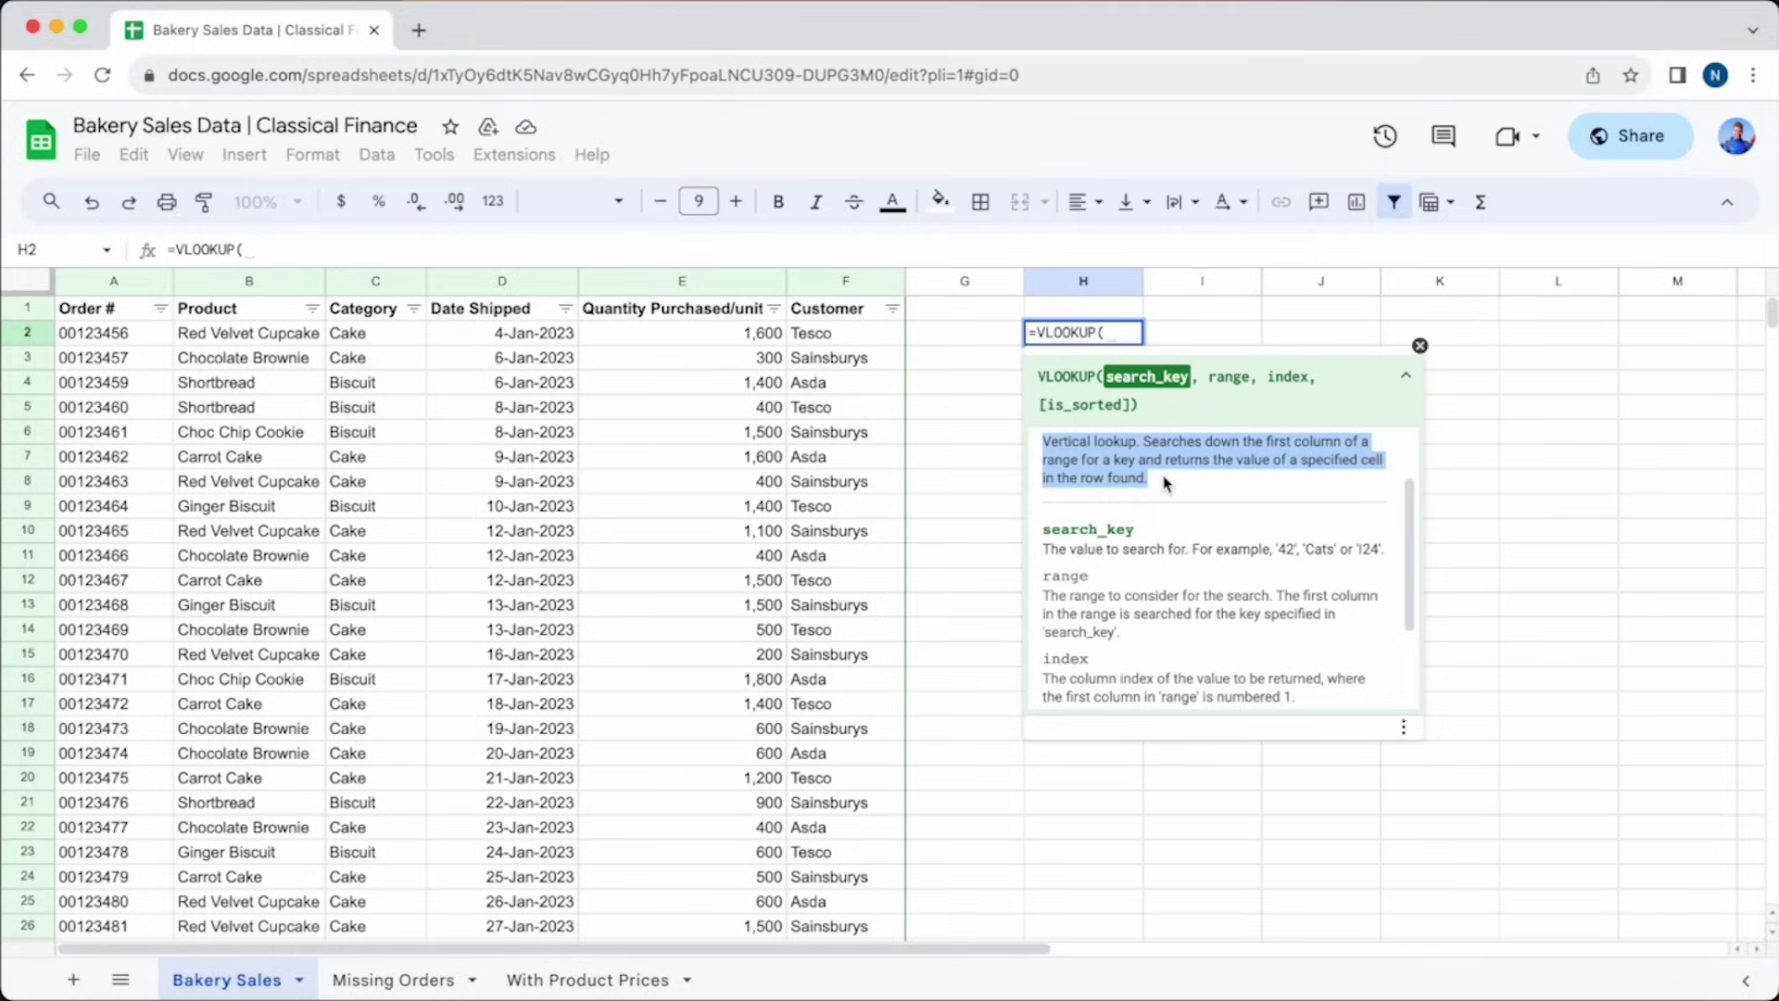
pyautogui.click(1165, 482)
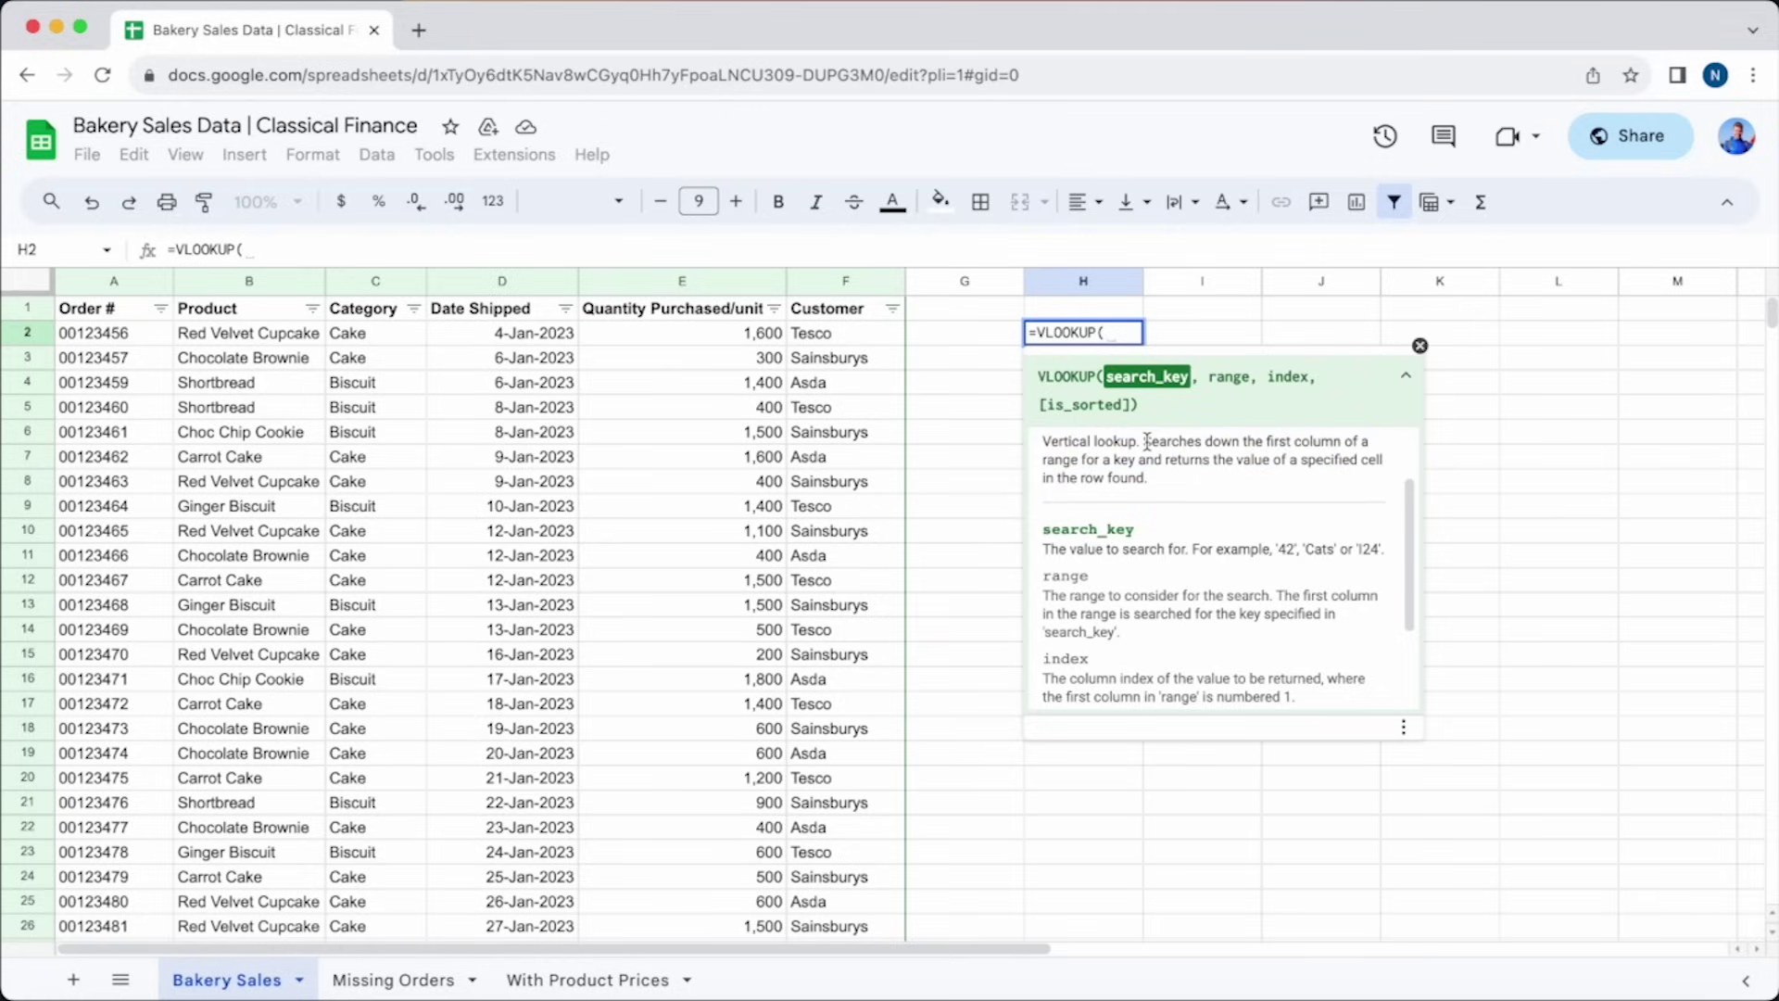
pyautogui.moveTo(1147, 441); pyautogui.dragTo(1166, 484)
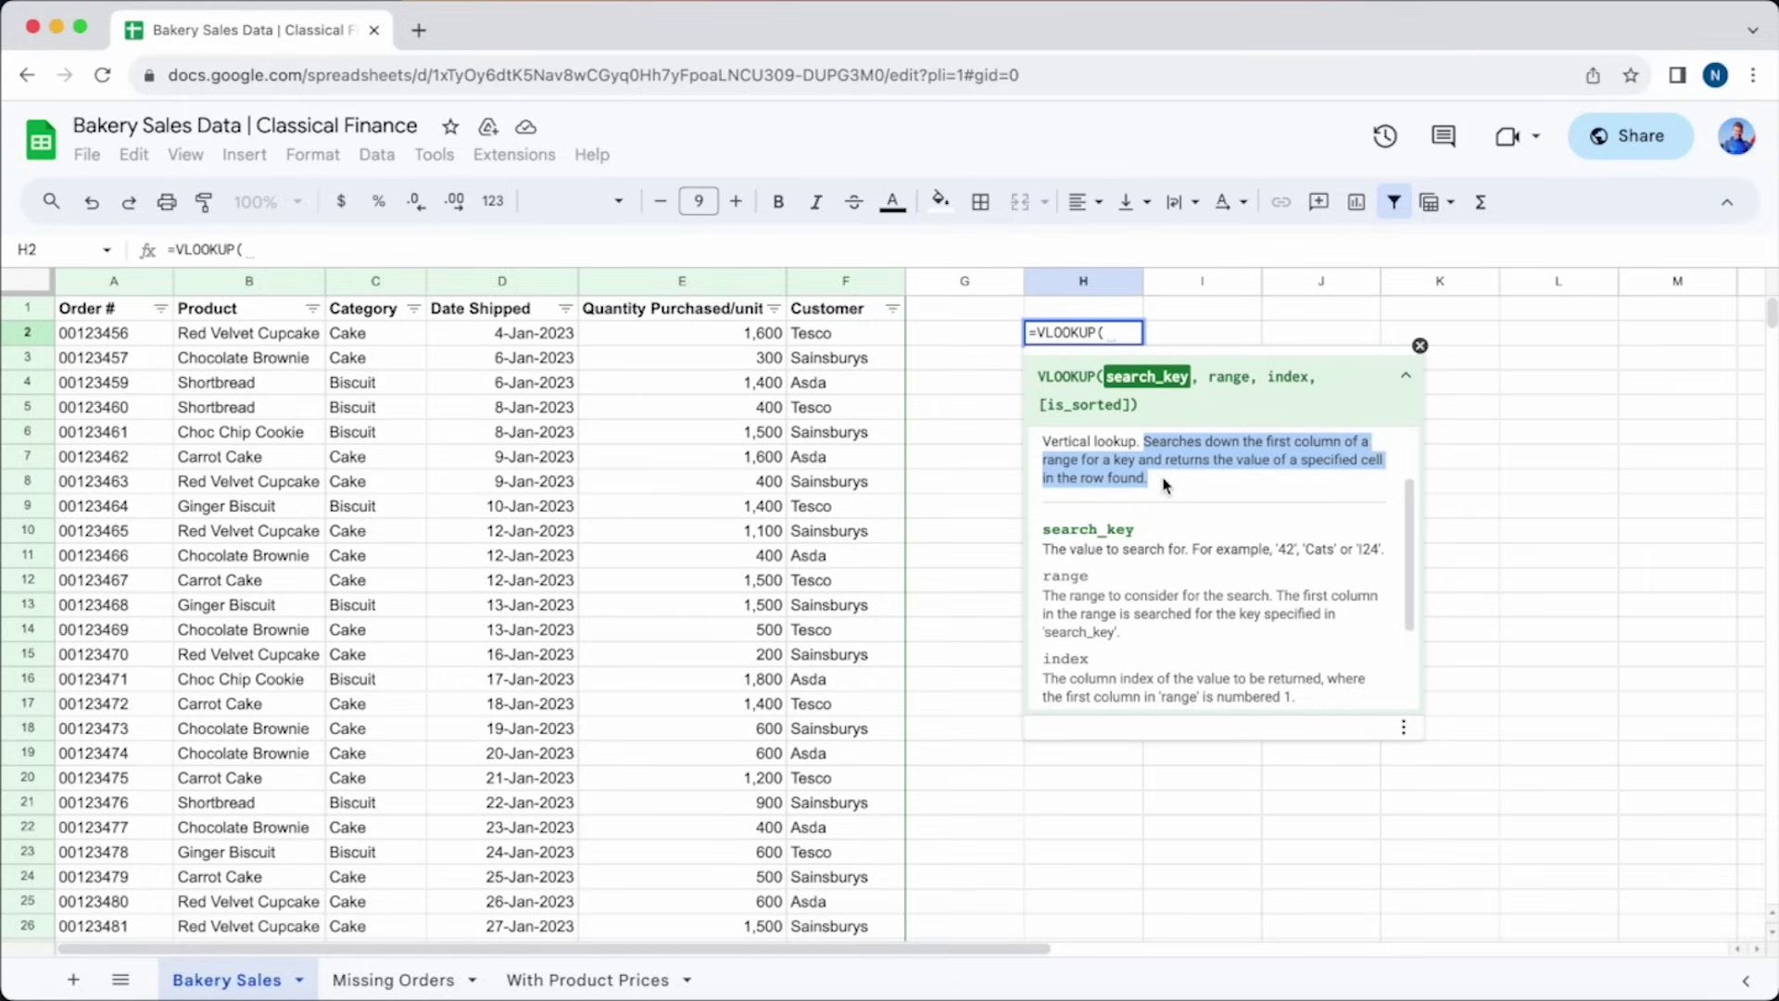
pyautogui.click(1165, 486)
pyautogui.scroll(-3, 1166, 486)
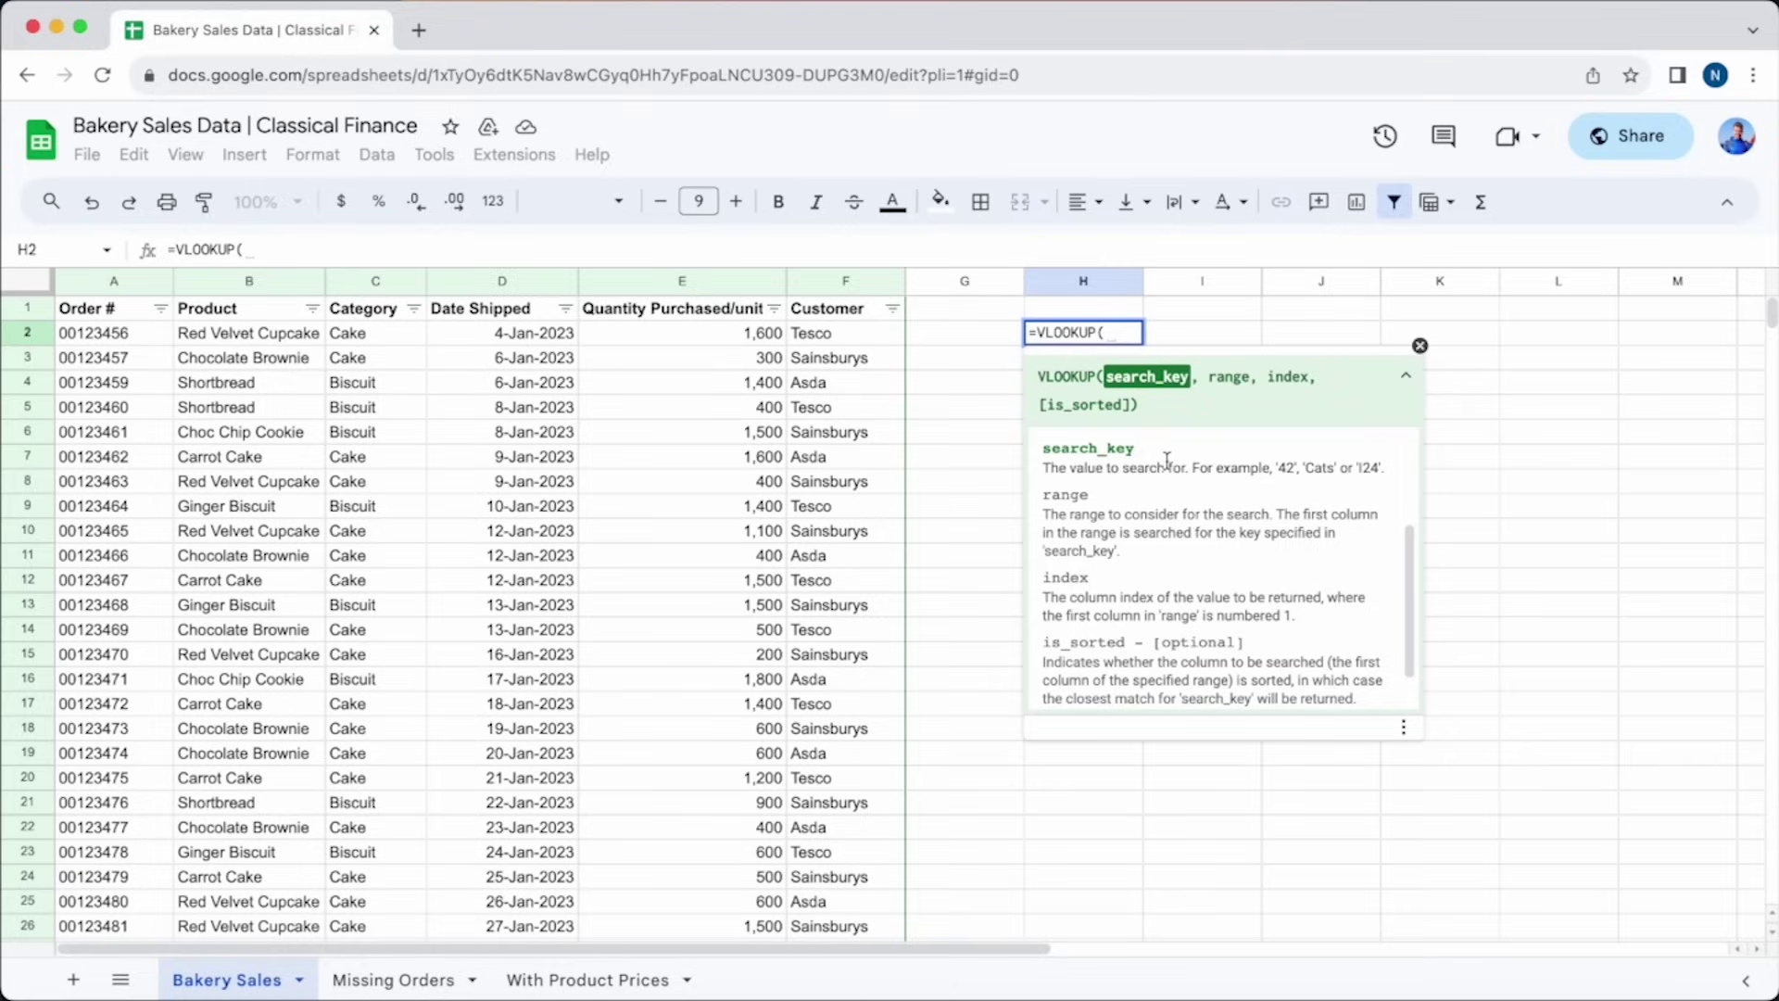
pyautogui.moveTo(1158, 422); pyautogui.dragTo(1039, 377)
pyautogui.click(1405, 375)
pyautogui.moveTo(1042, 448); pyautogui.dragTo(1137, 448)
pyautogui.click(1166, 491)
pyautogui.click(1228, 378)
pyautogui.click(1227, 378)
pyautogui.moveTo(1042, 599); pyautogui.dragTo(1268, 618)
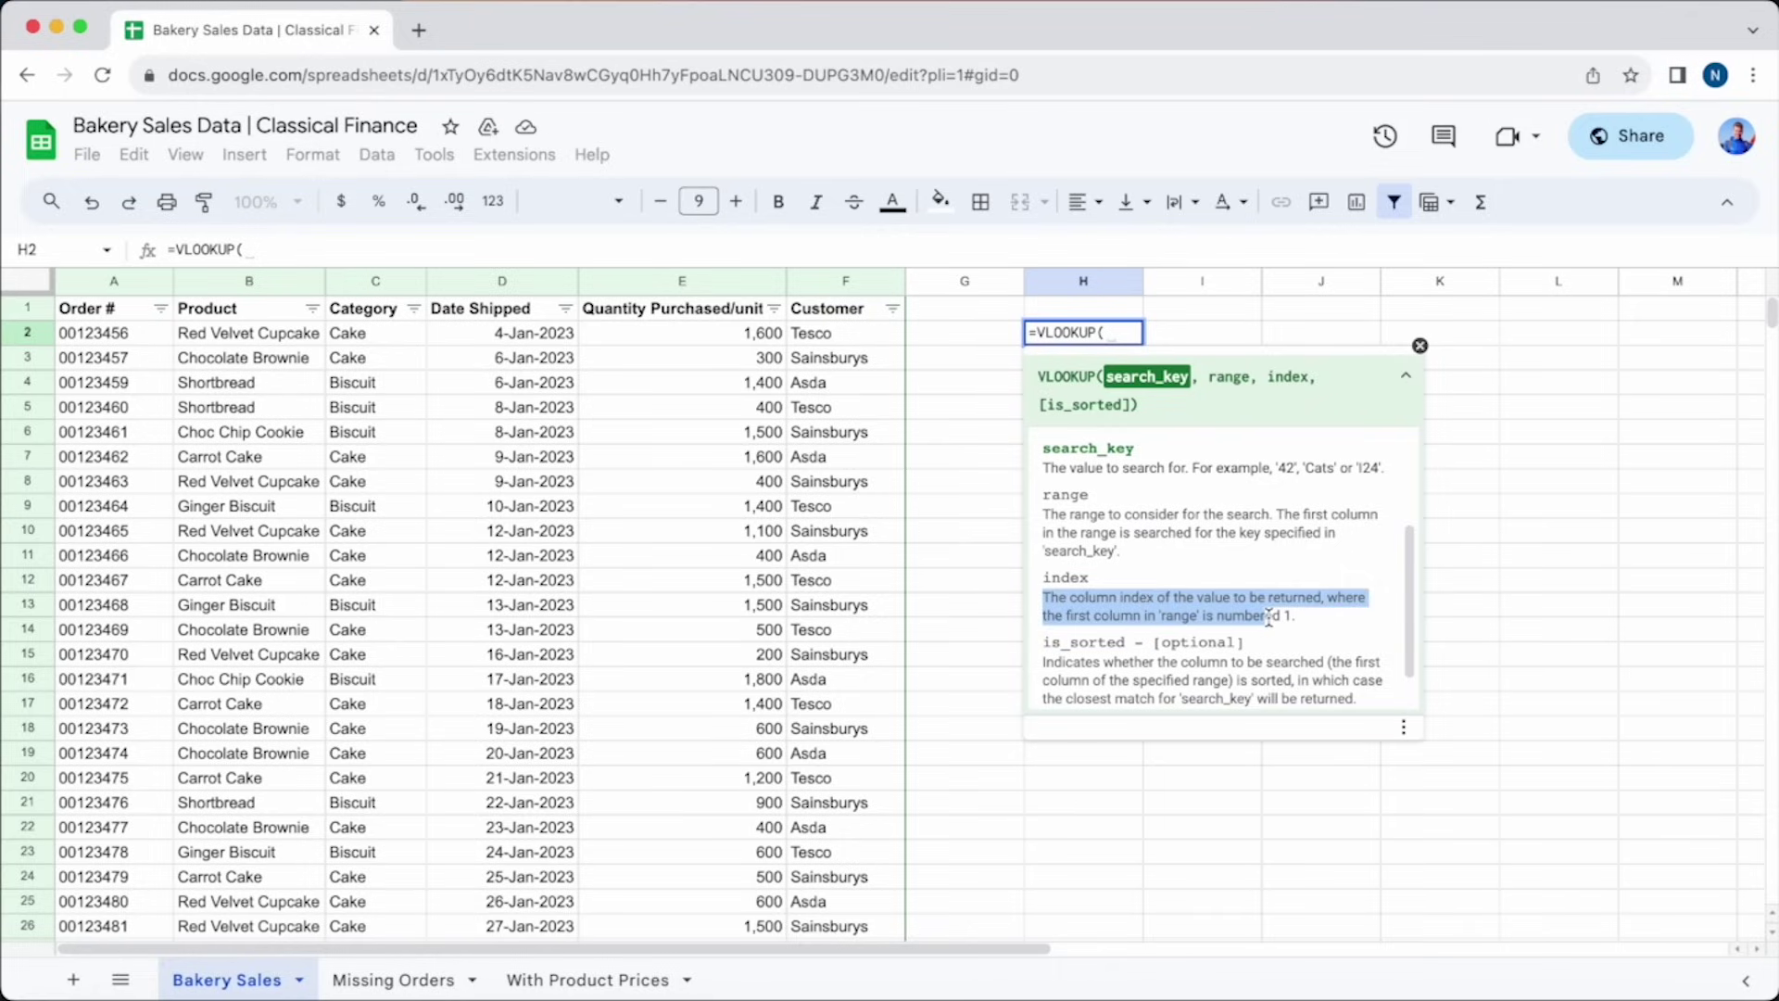
pyautogui.click(1311, 623)
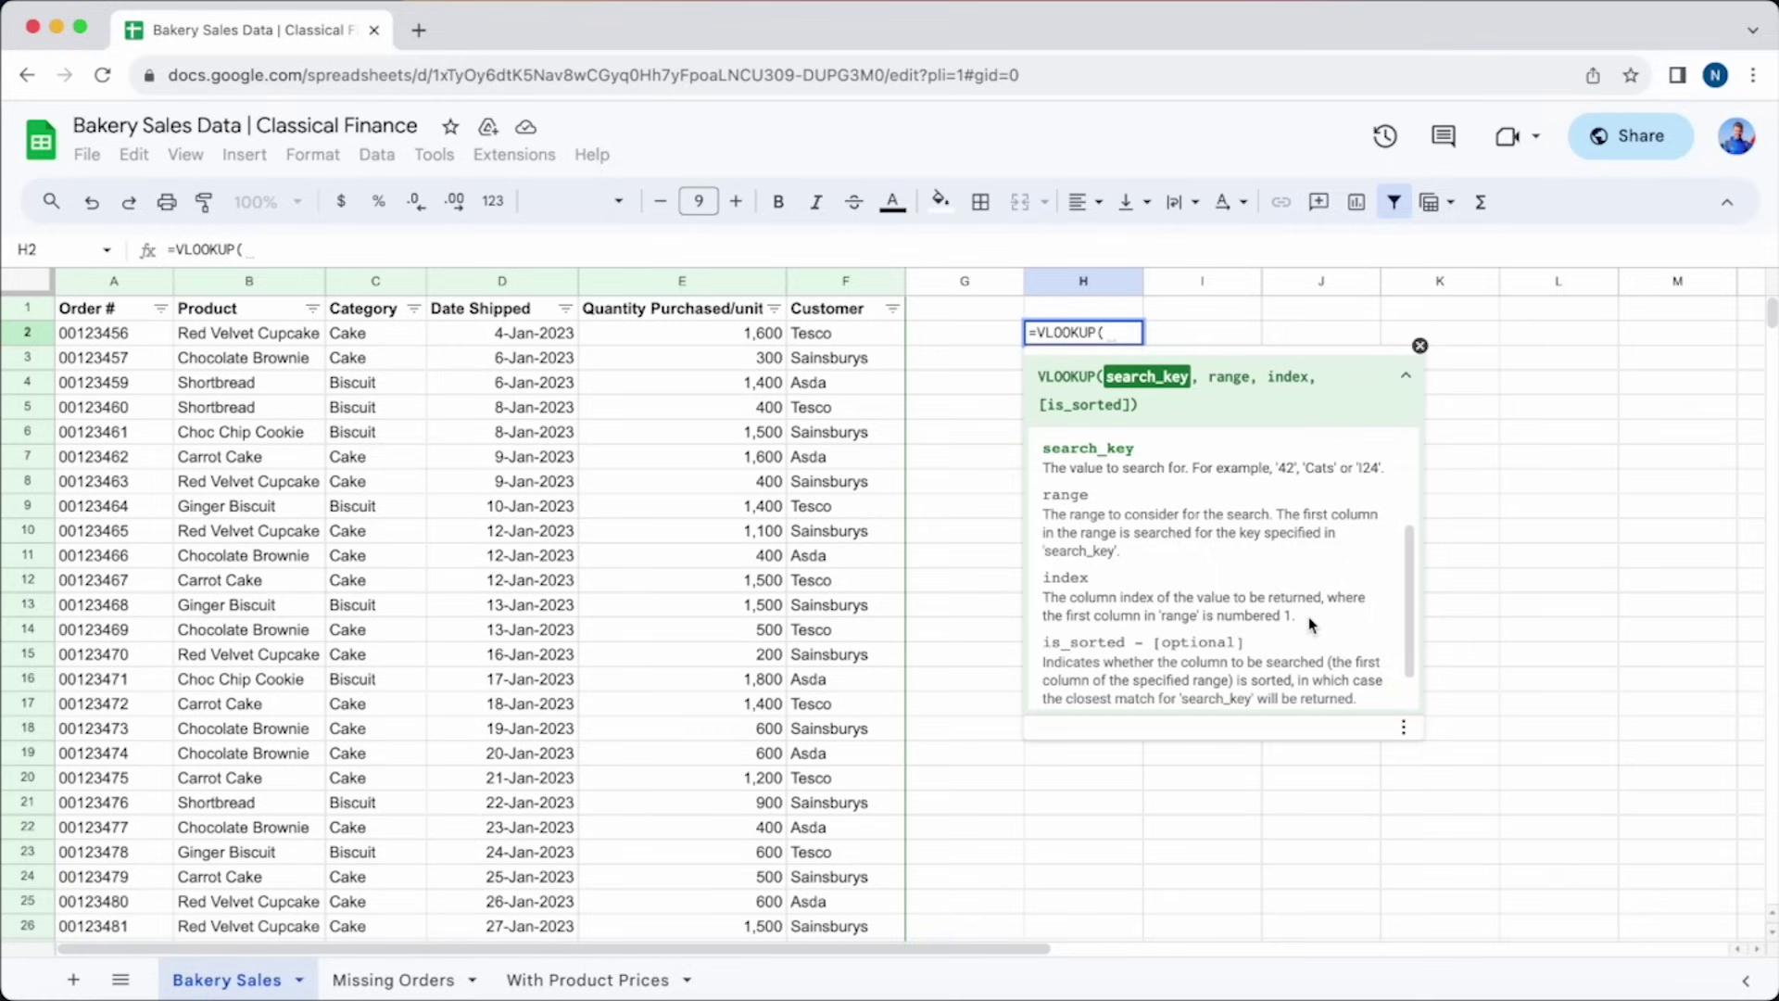
pyautogui.scroll(-1, 1311, 624)
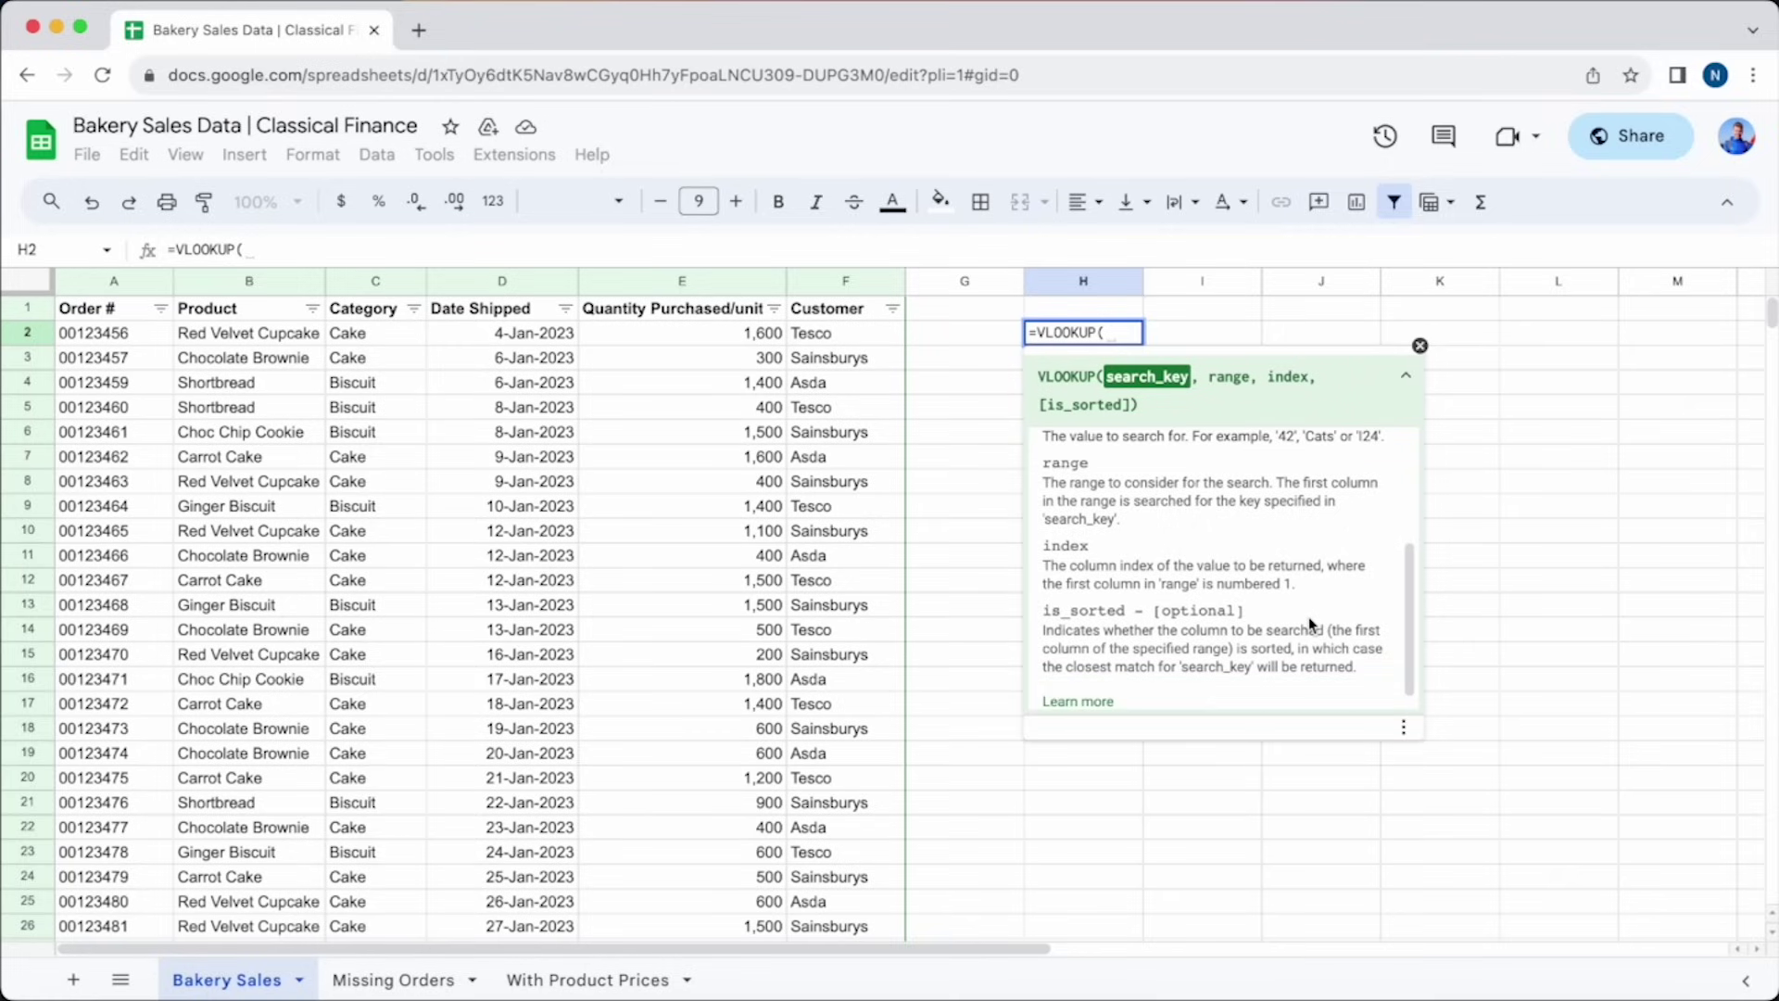
pyautogui.scroll(-1, 1308, 615)
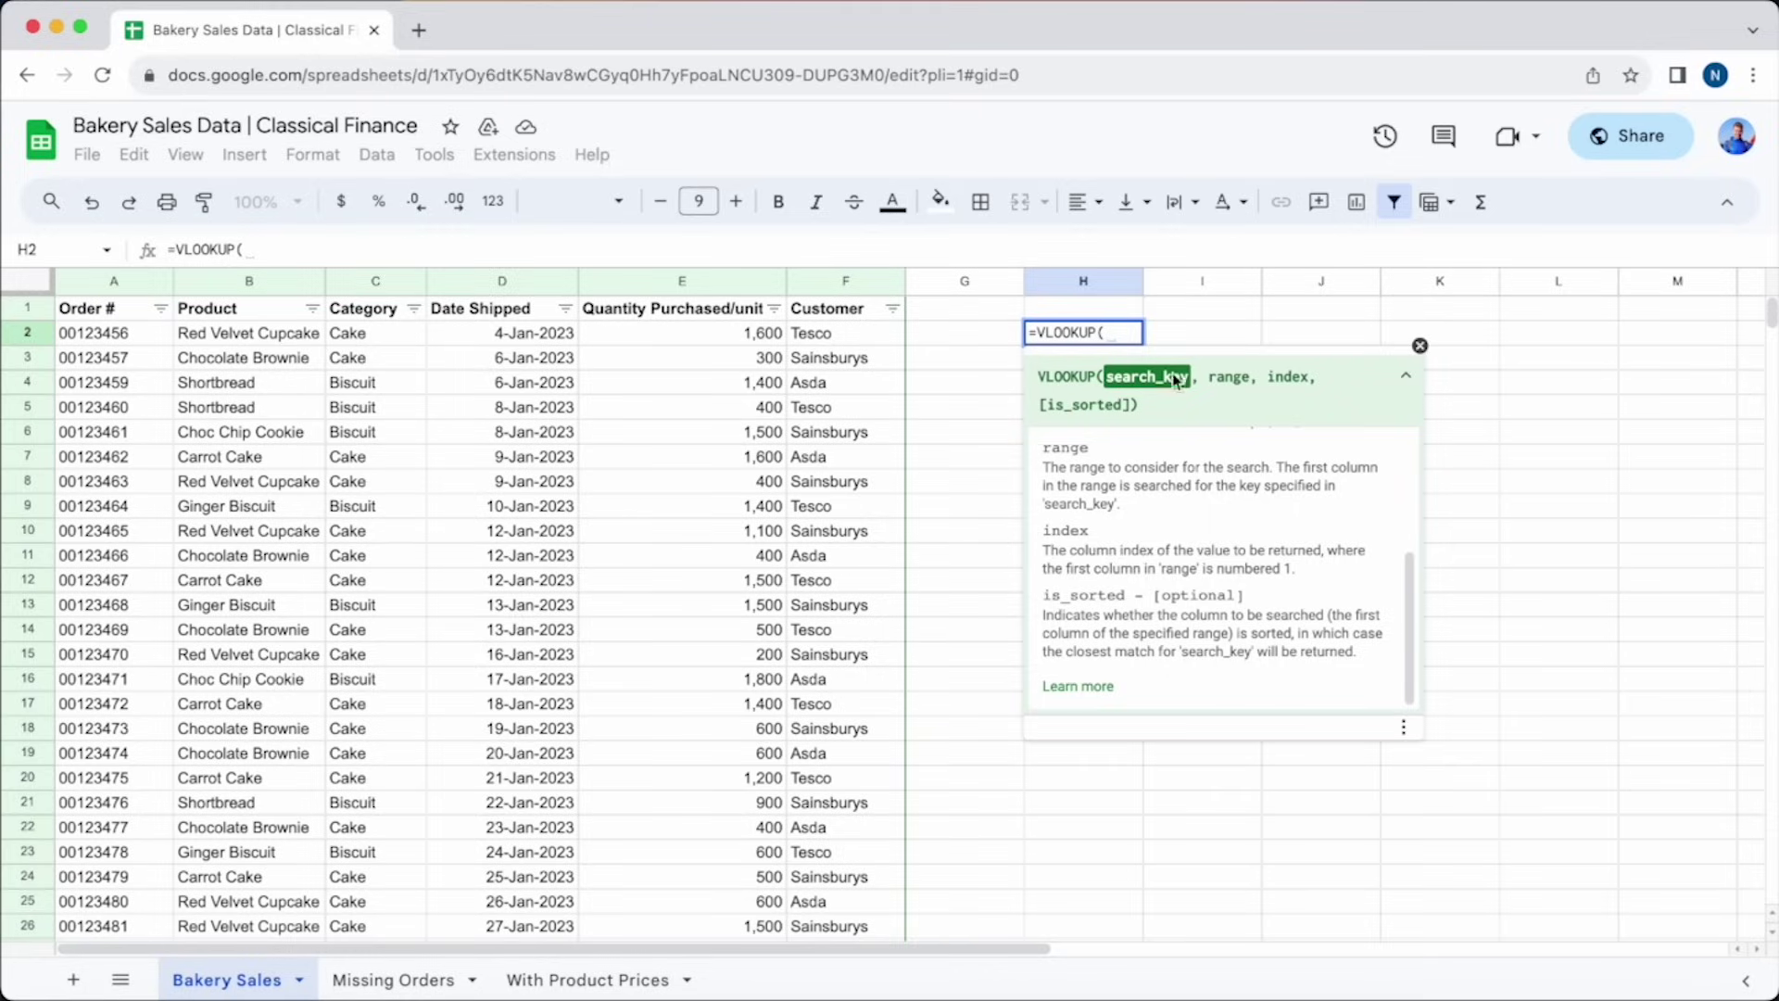
# Cancel the H2 formula and clear the Date Shipped values in C2 and C3 on Missing Orders.
pyautogui.click(1158, 336)
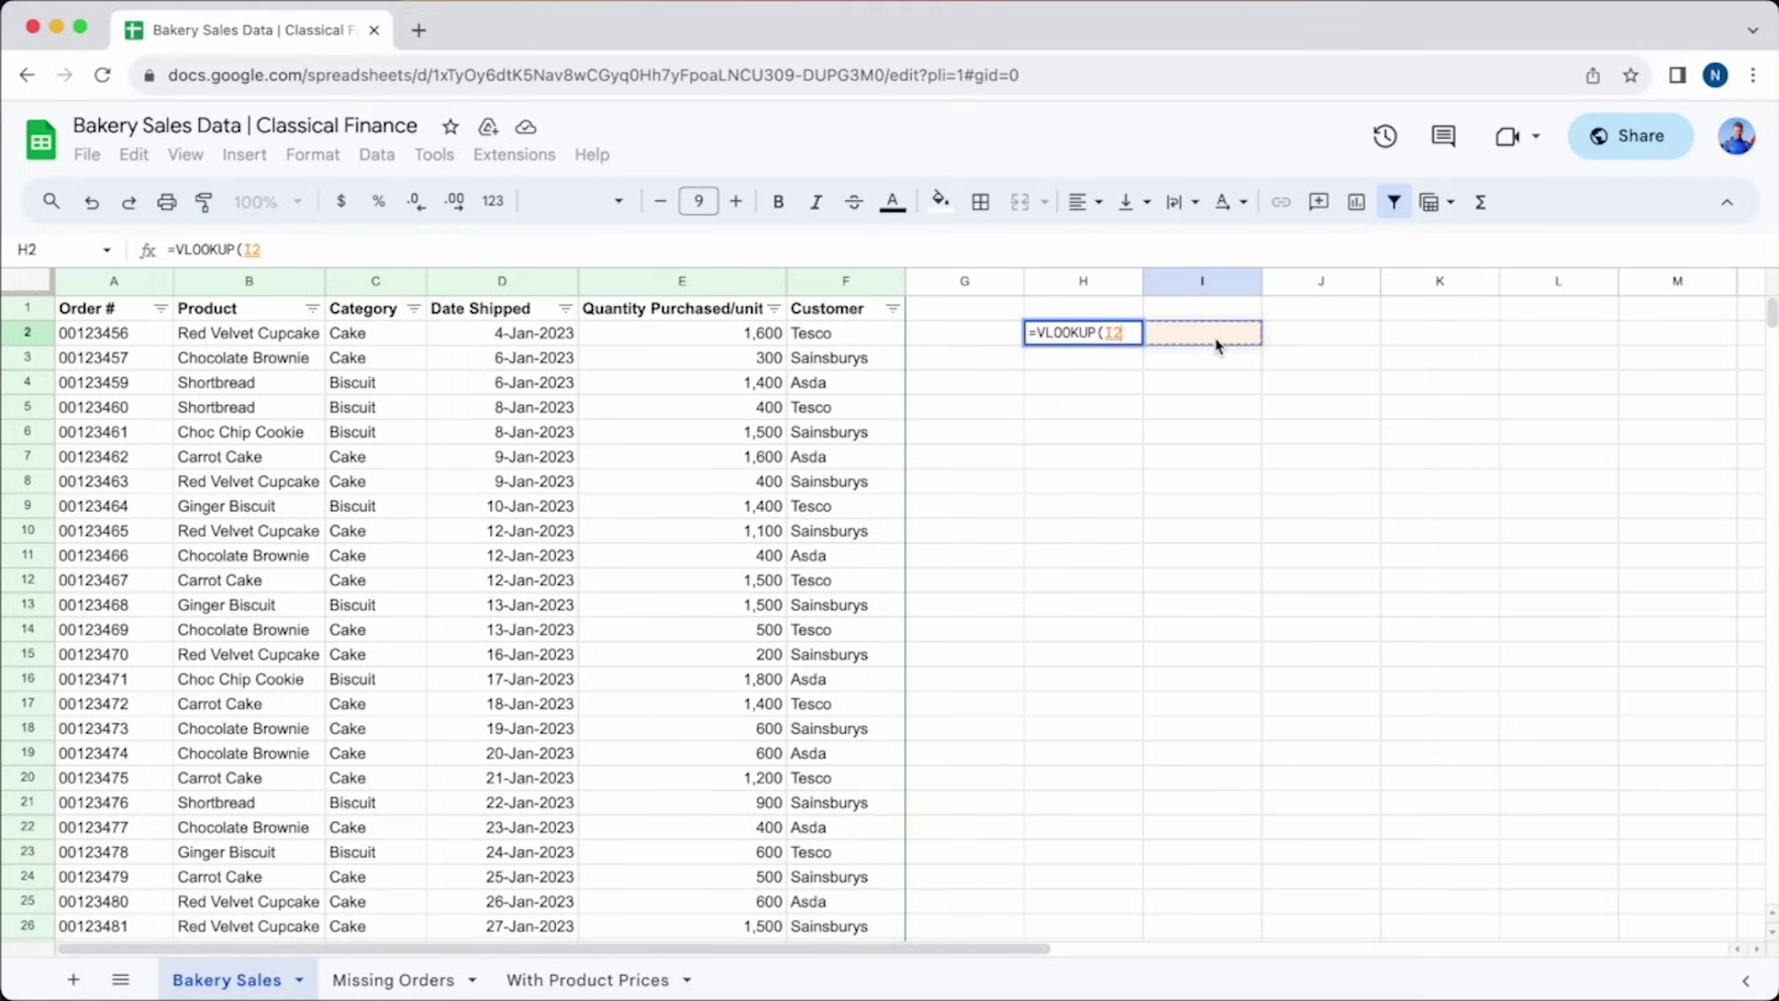
pyautogui.press('Escape')
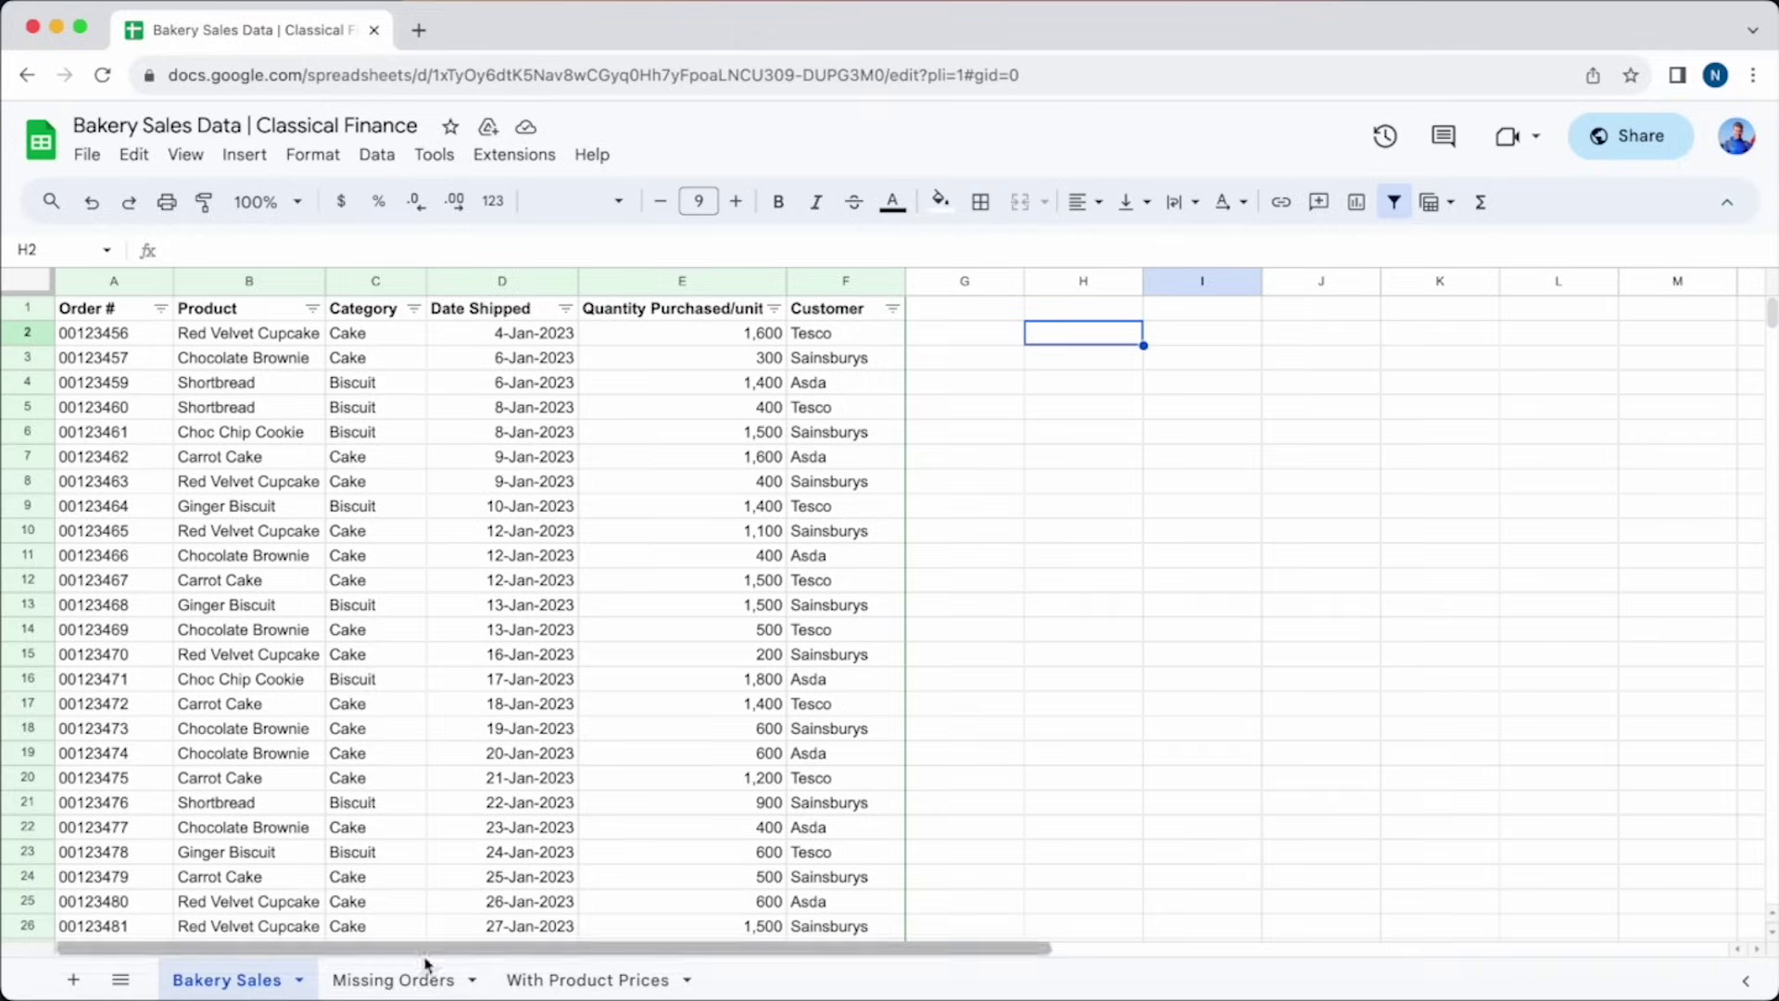
pyautogui.click(380, 980)
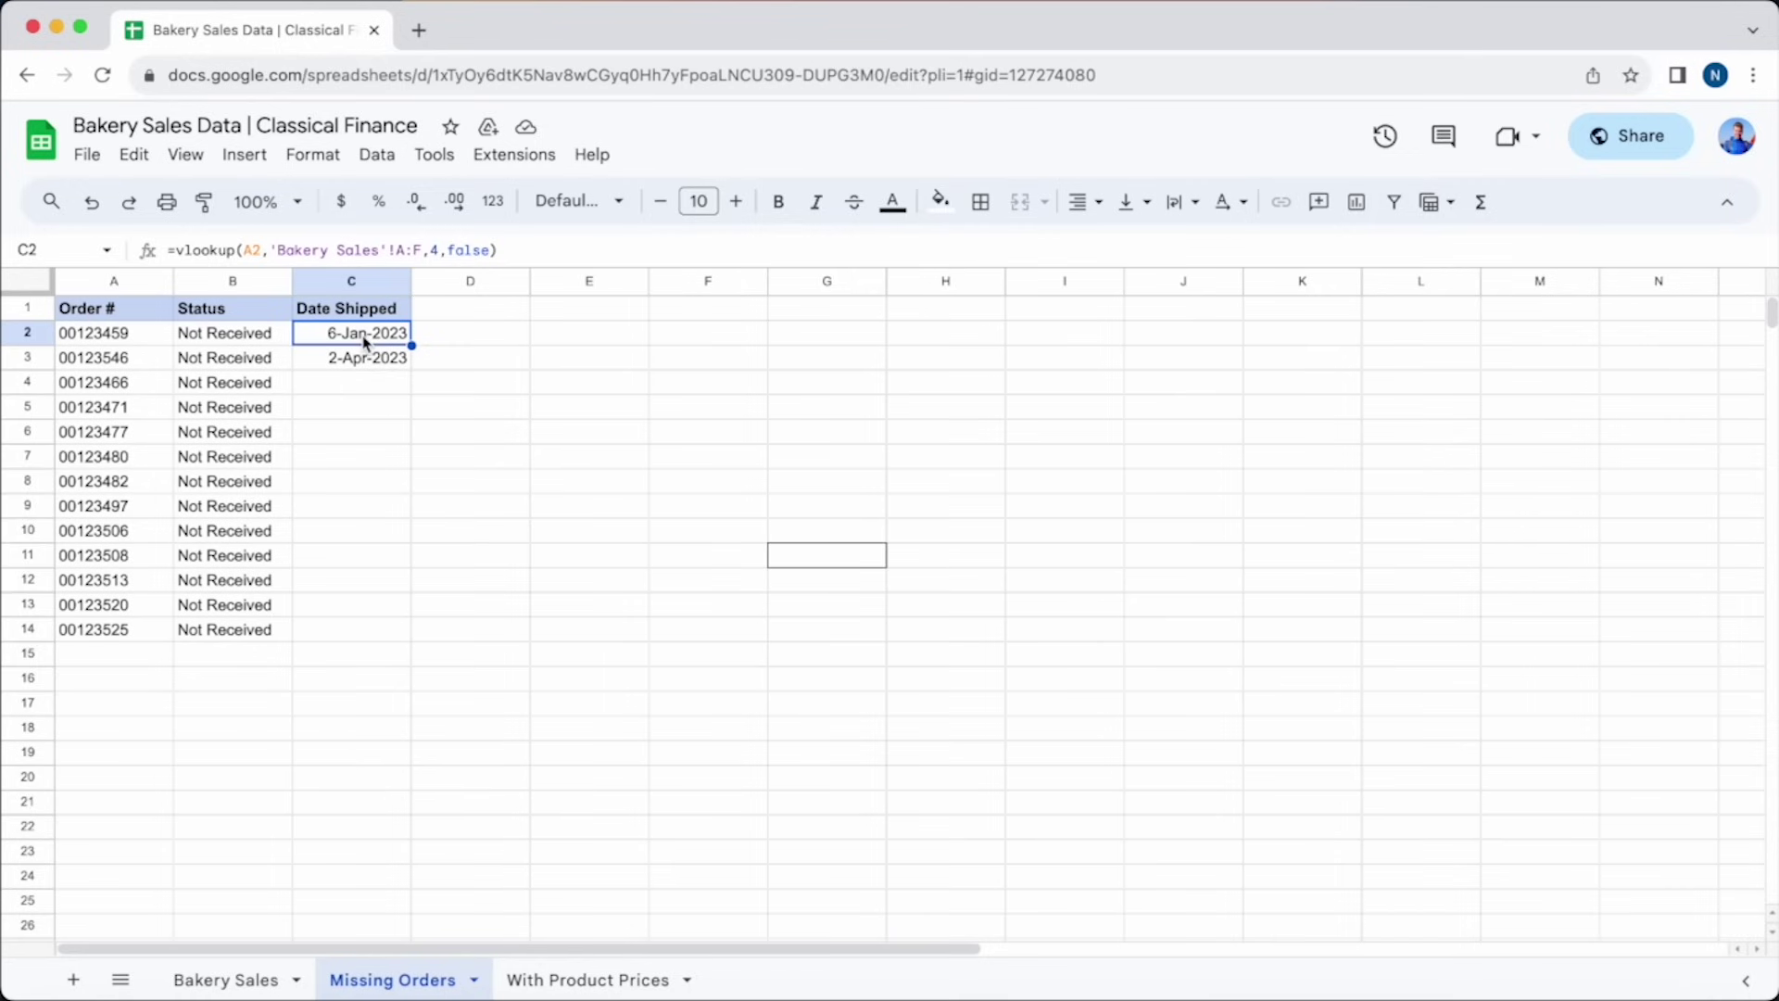
pyautogui.press('Delete')
pyautogui.click(371, 380)
pyautogui.click(369, 359)
pyautogui.press('Delete')
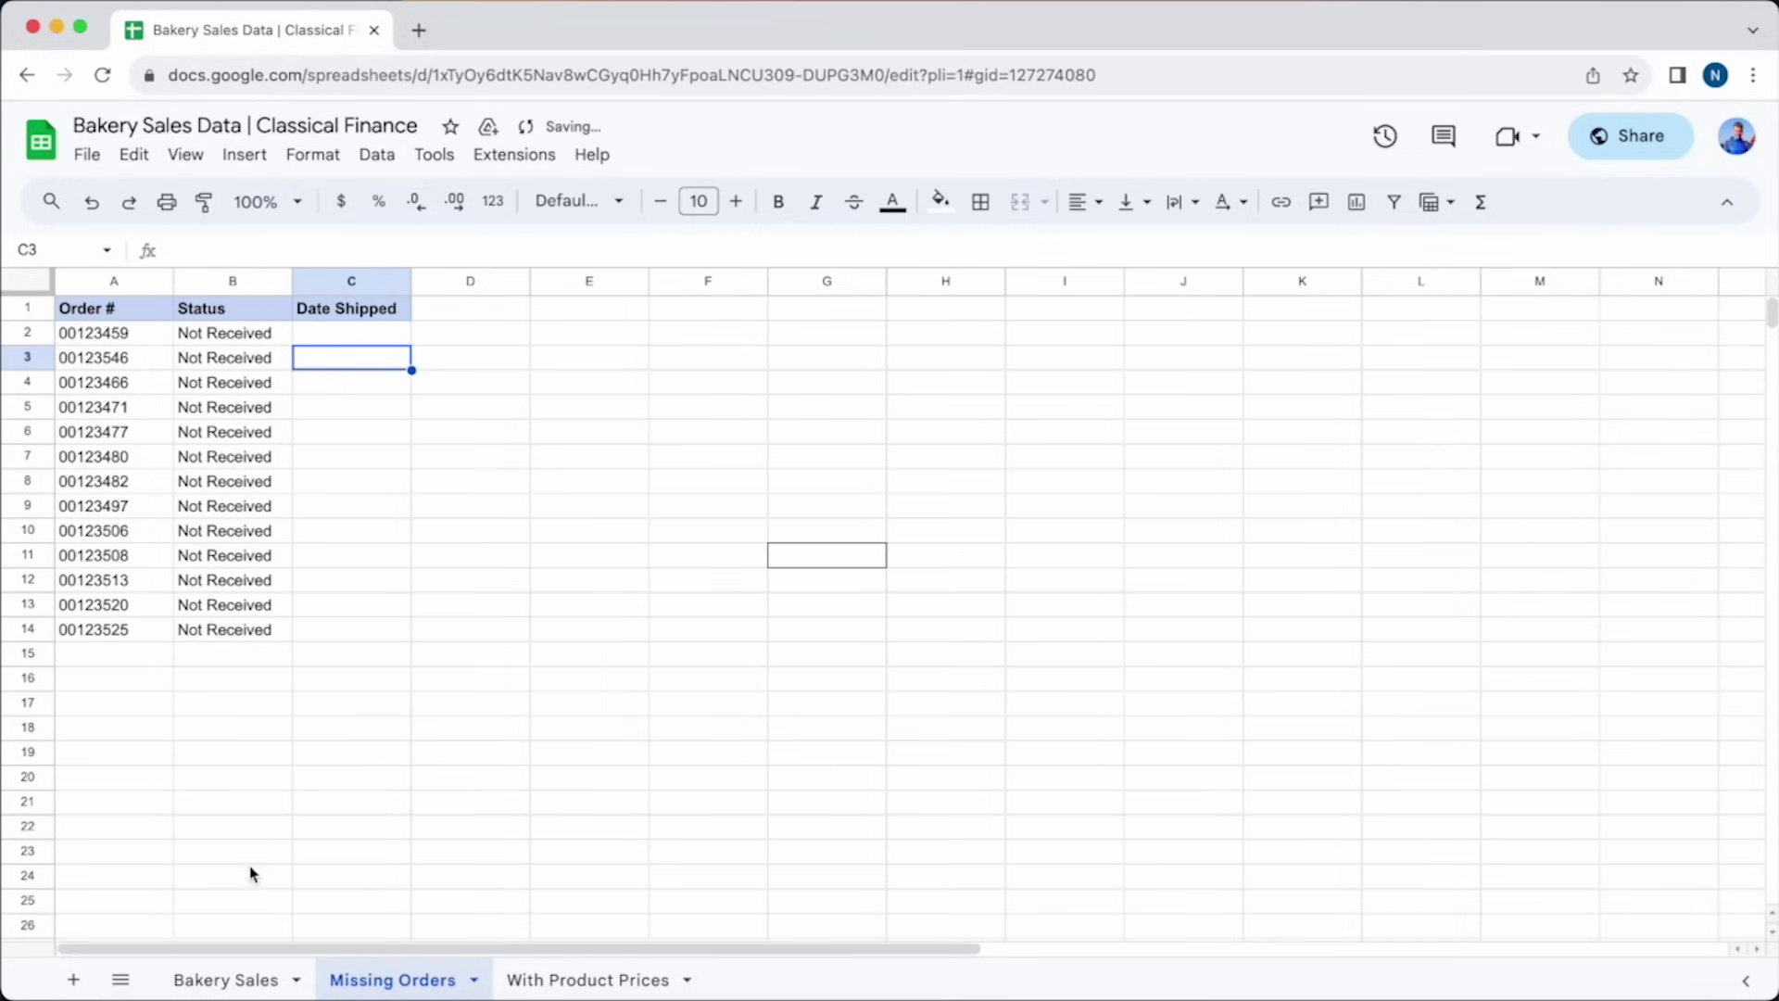
# Review the missing order numbers on Missing Orders and select C2 for the first shipped date.
pyautogui.click(246, 979)
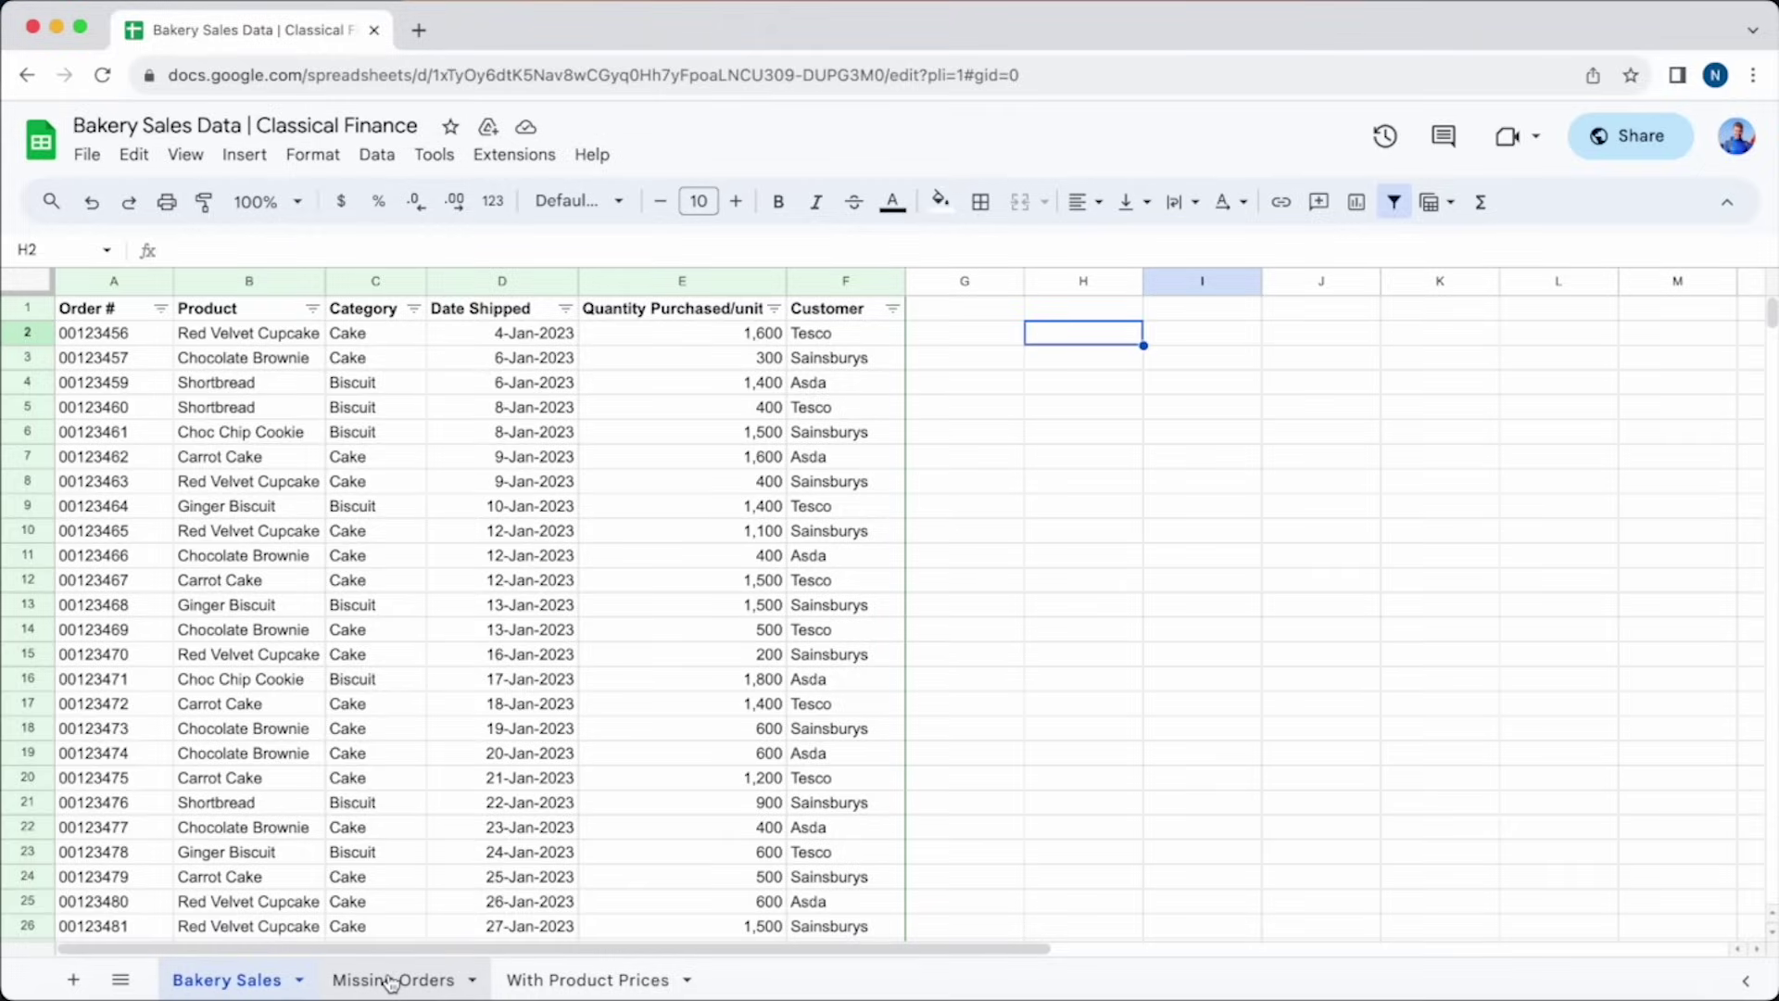
pyautogui.click(392, 980)
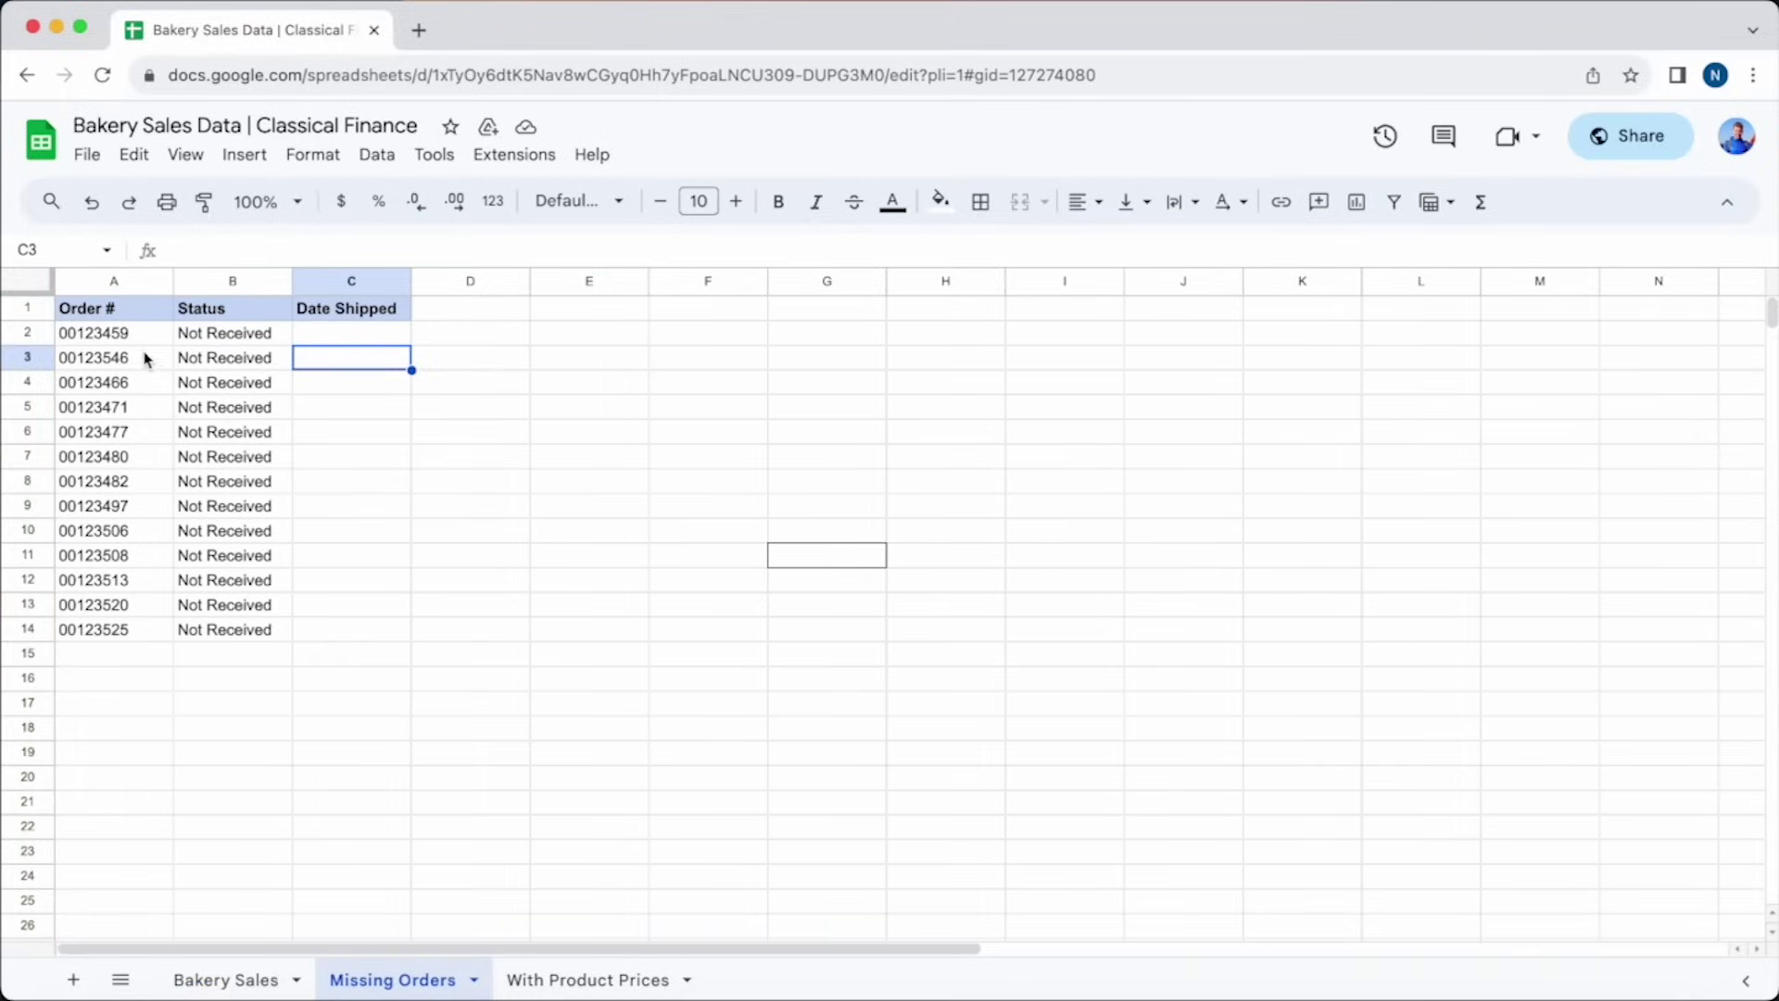
pyautogui.moveTo(135, 334); pyautogui.dragTo(131, 638)
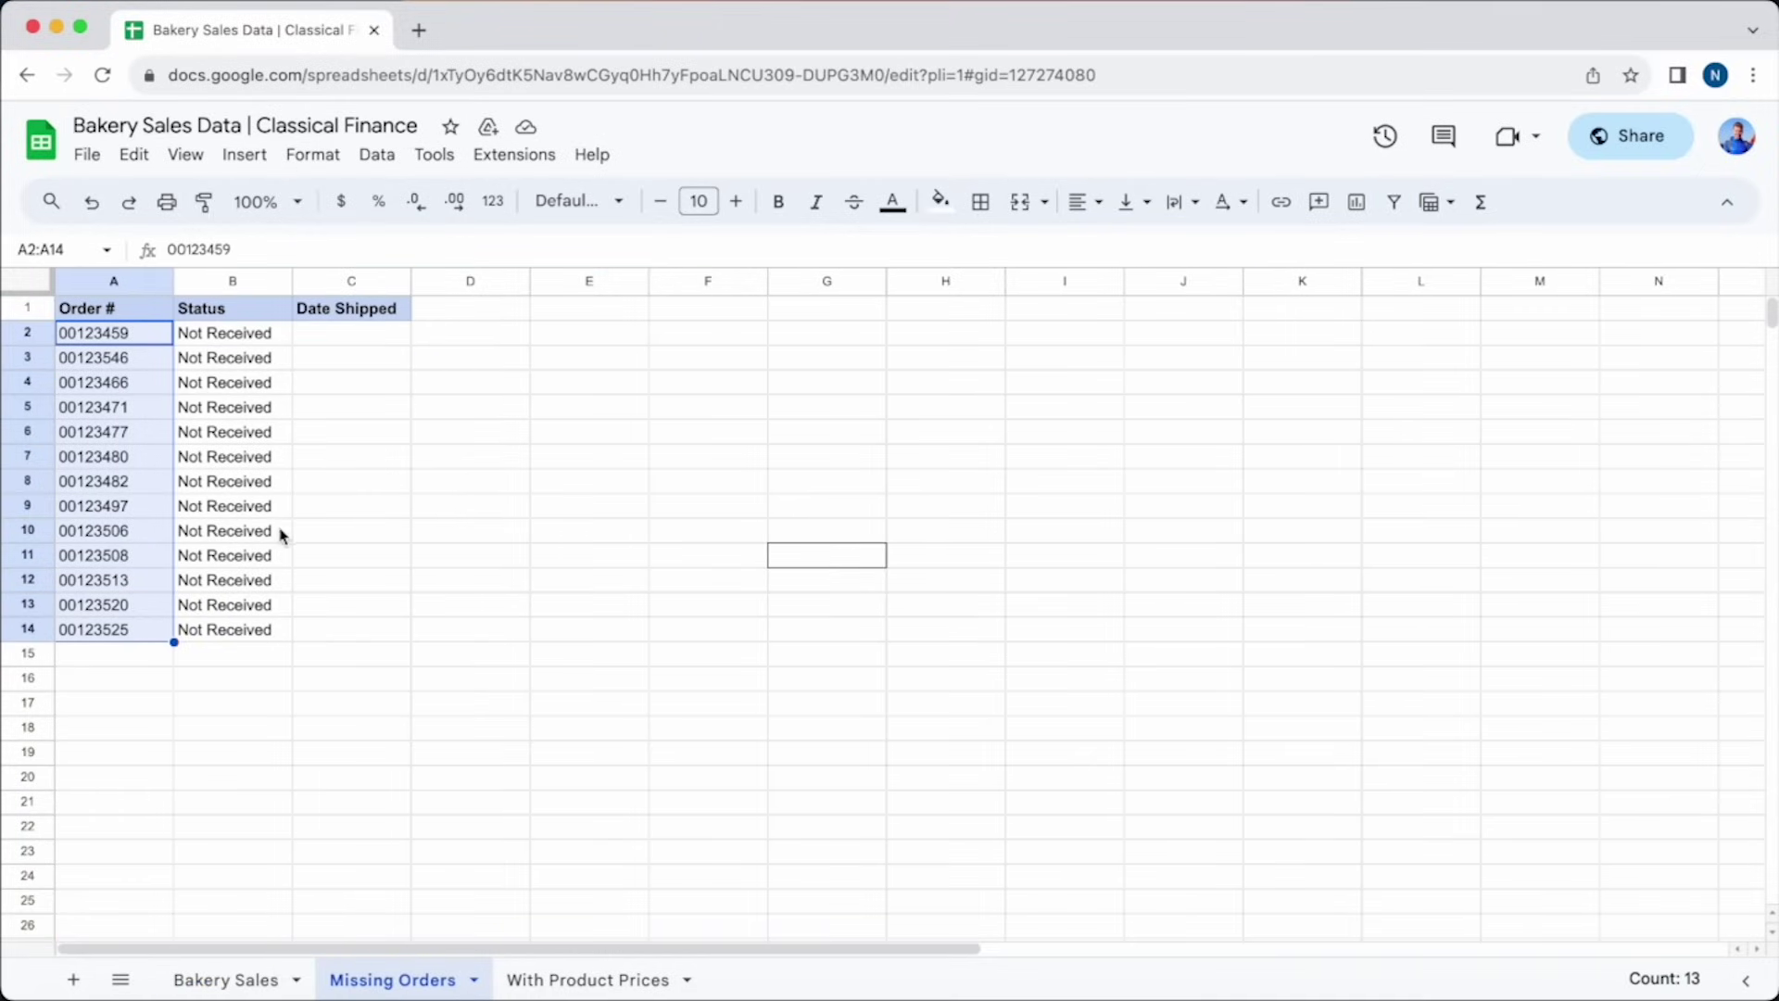
pyautogui.click(372, 338)
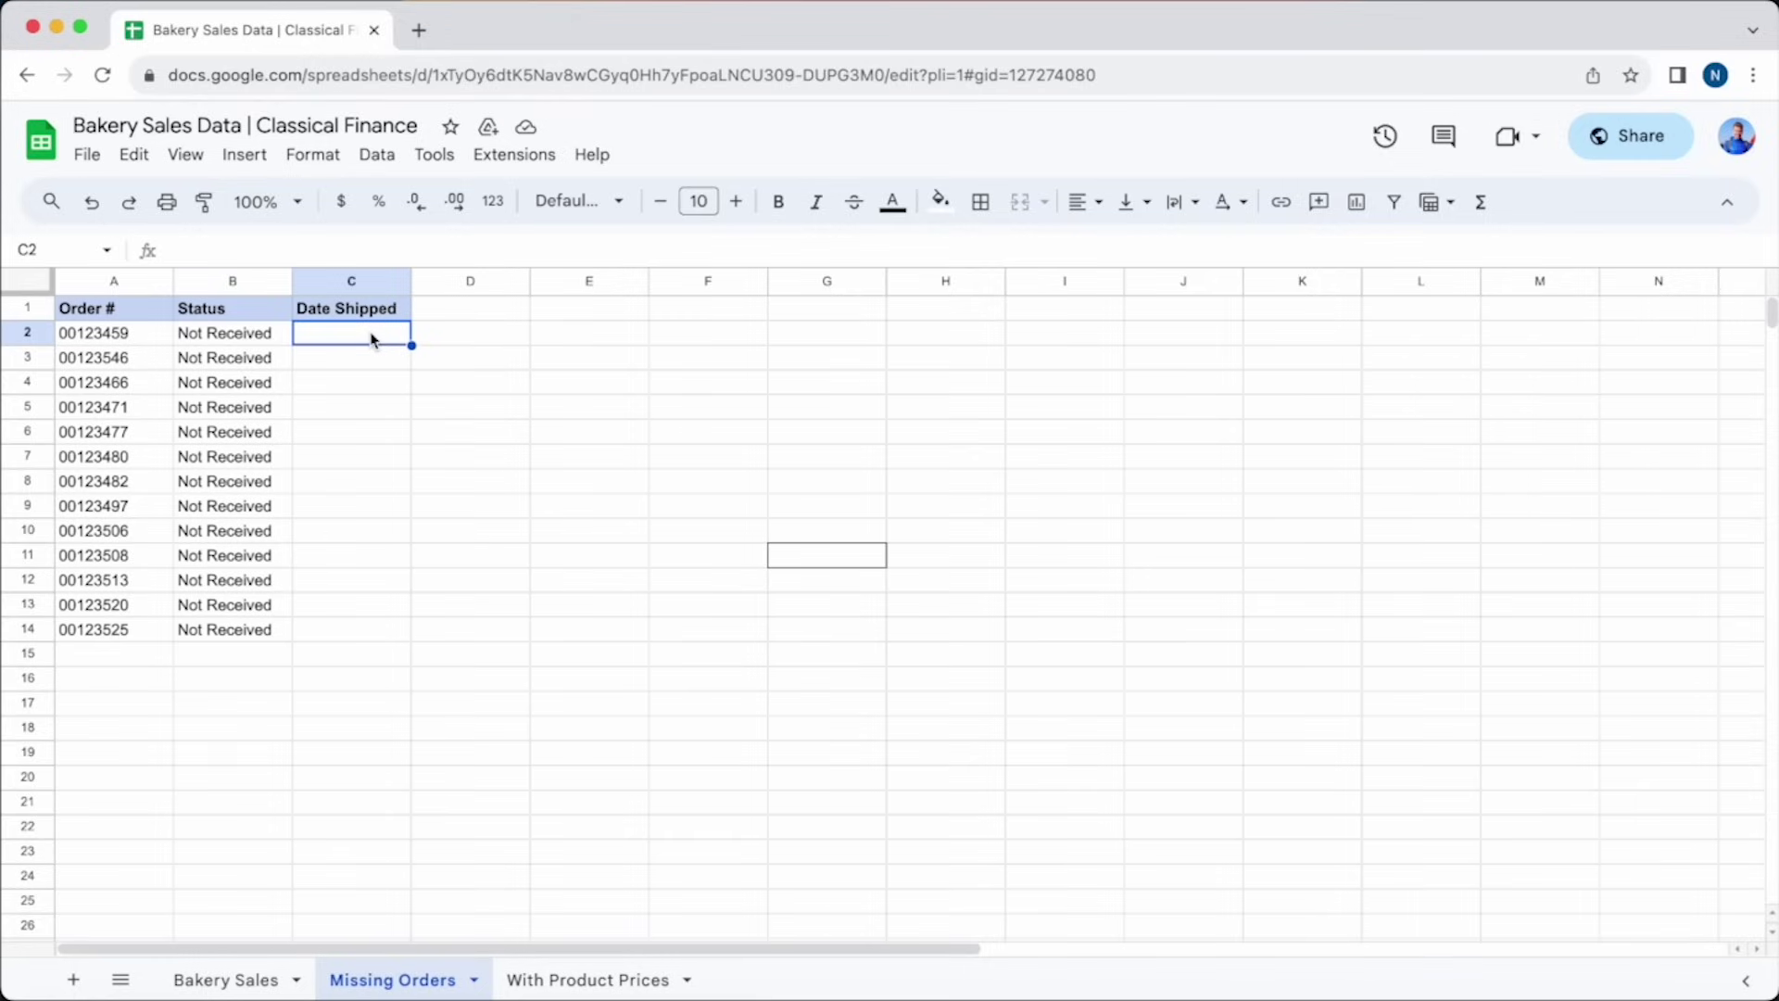
# Type =VLOOKUP( in C2, discard it, and retype =VLOOKUP( to restart the lookup.
pyautogui.write('=')
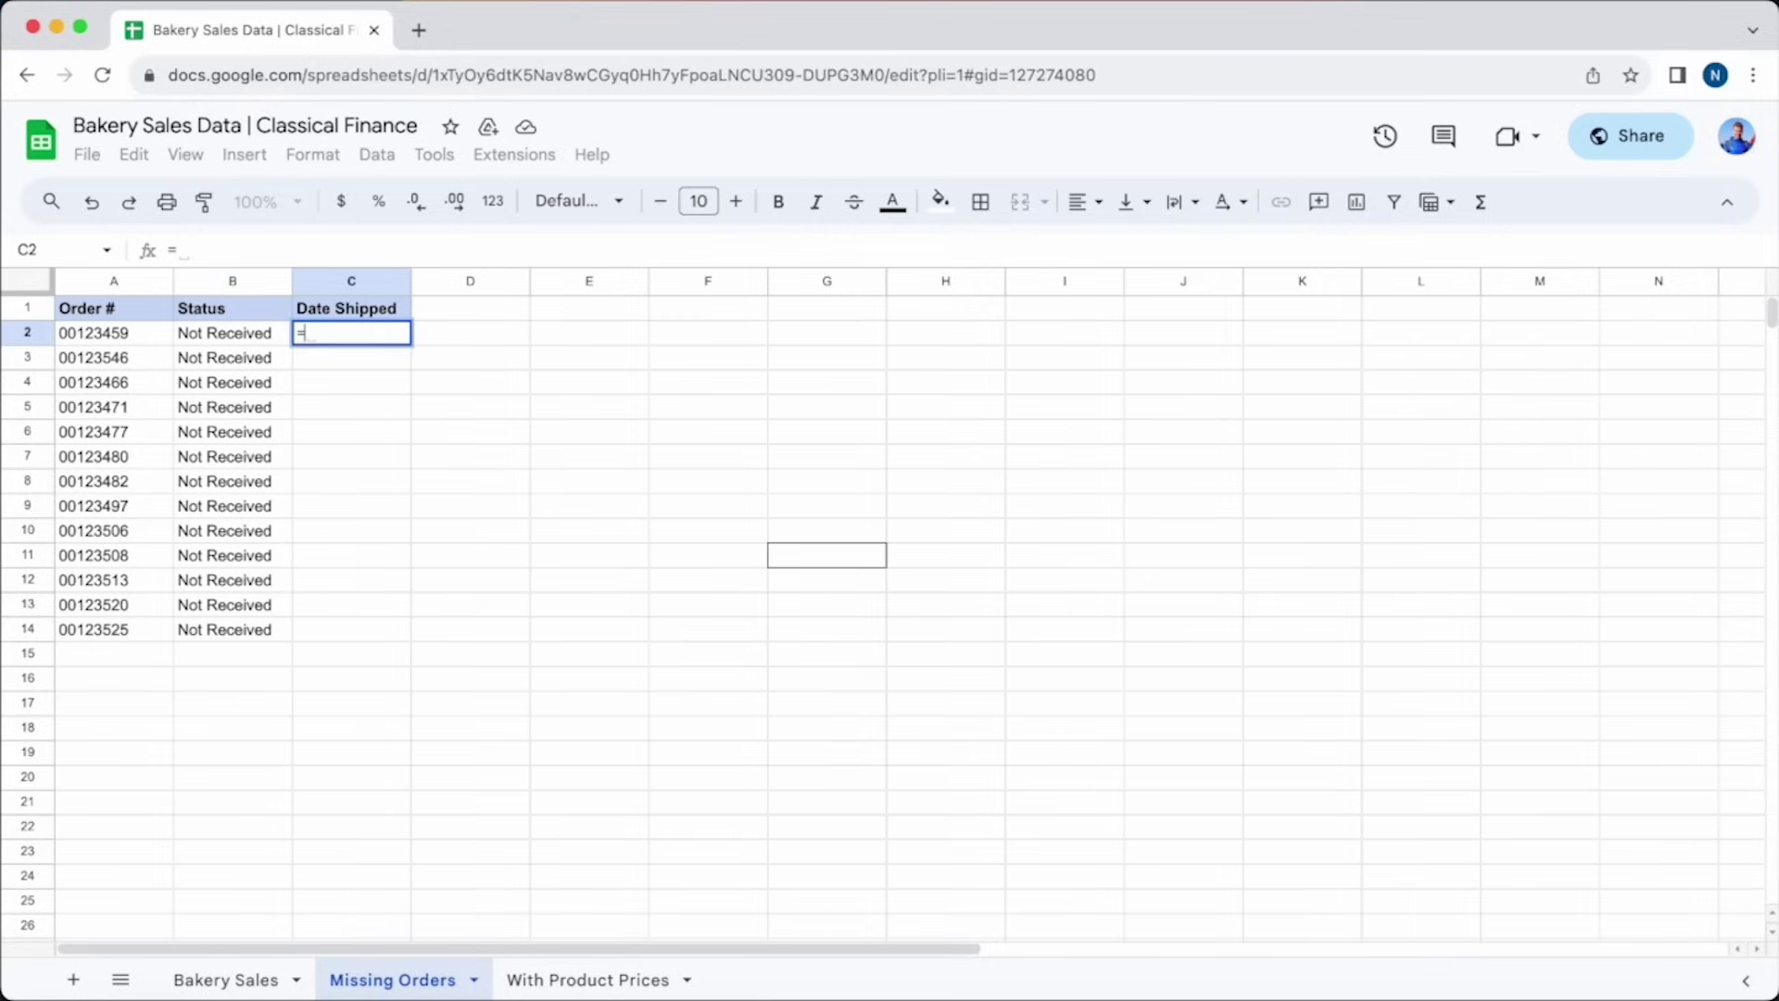
pyautogui.write('VLOOKUP')
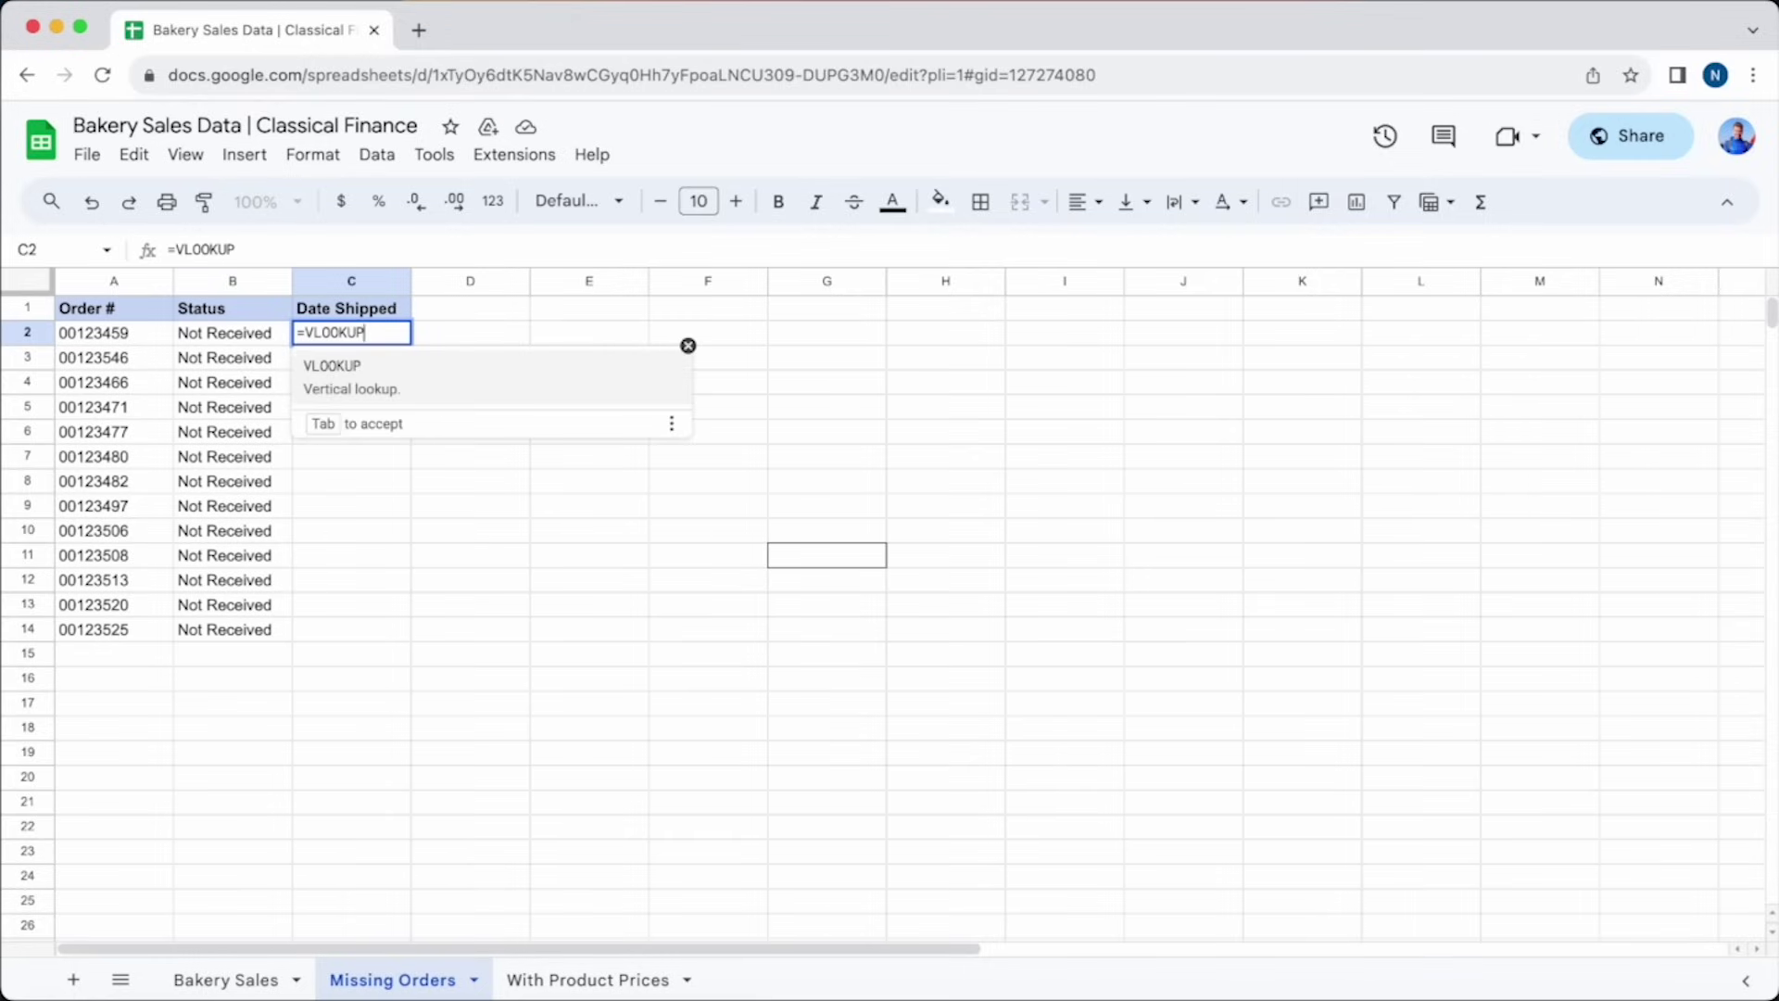
pyautogui.write('(')
pyautogui.press('Escape')
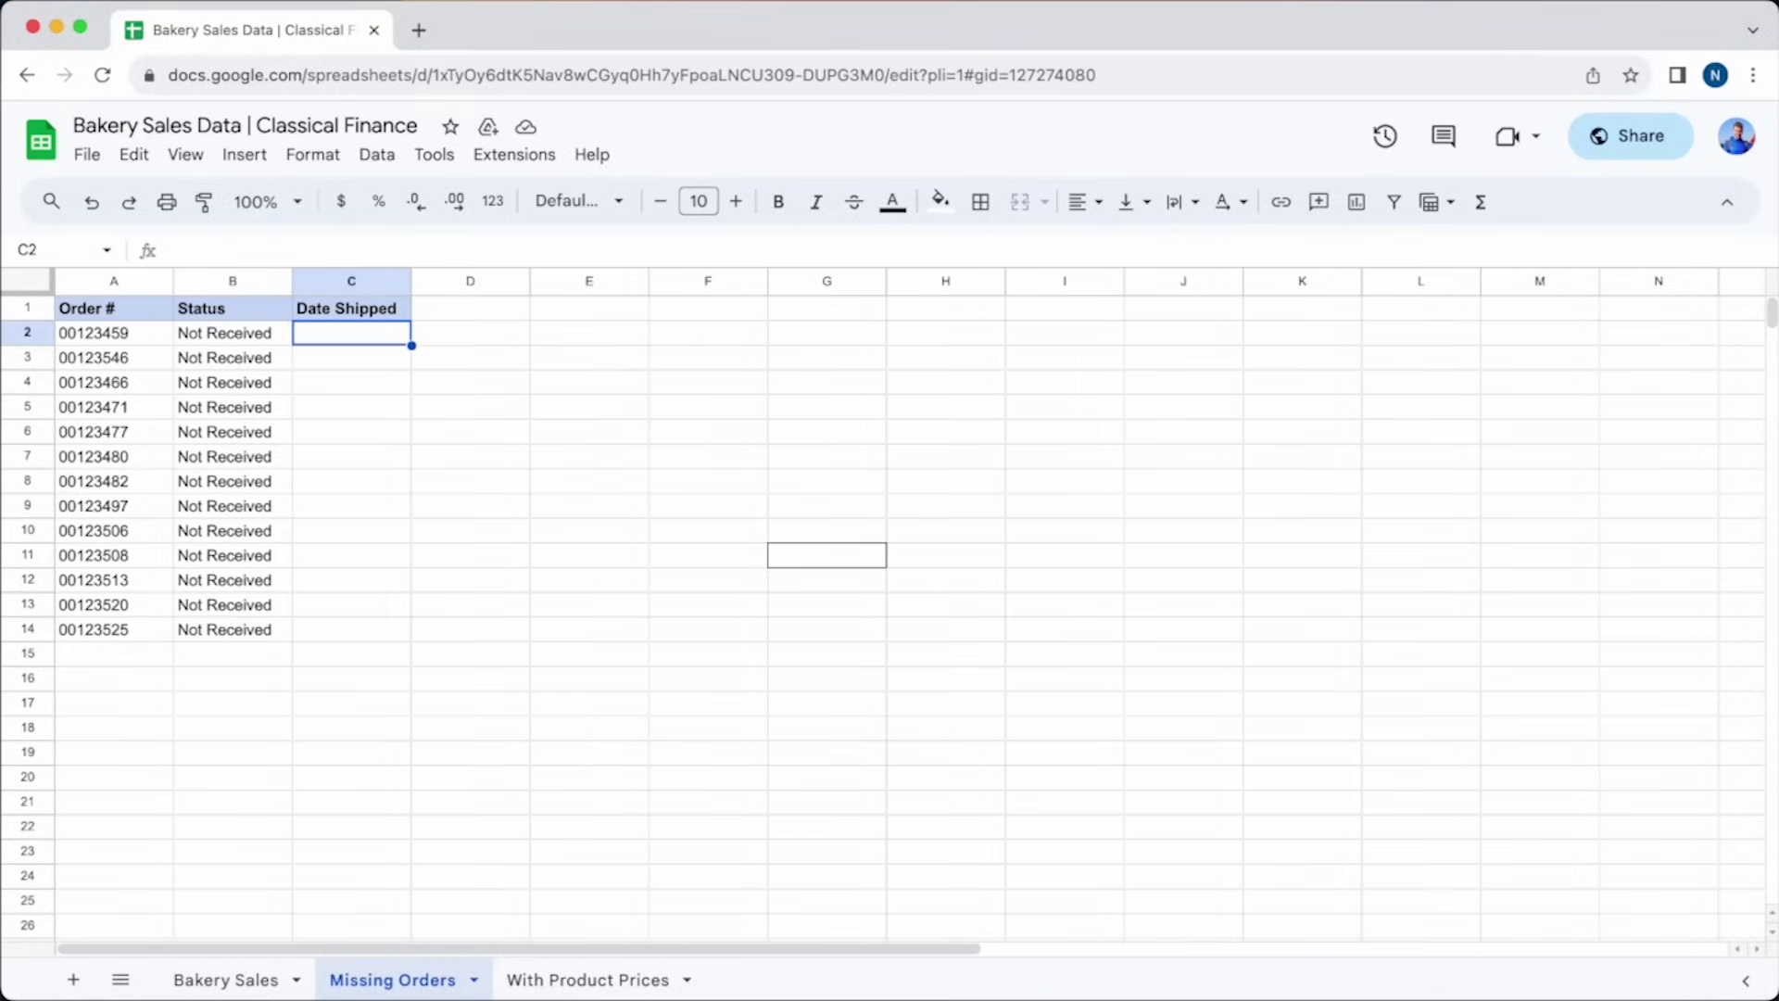
pyautogui.write('=VL')
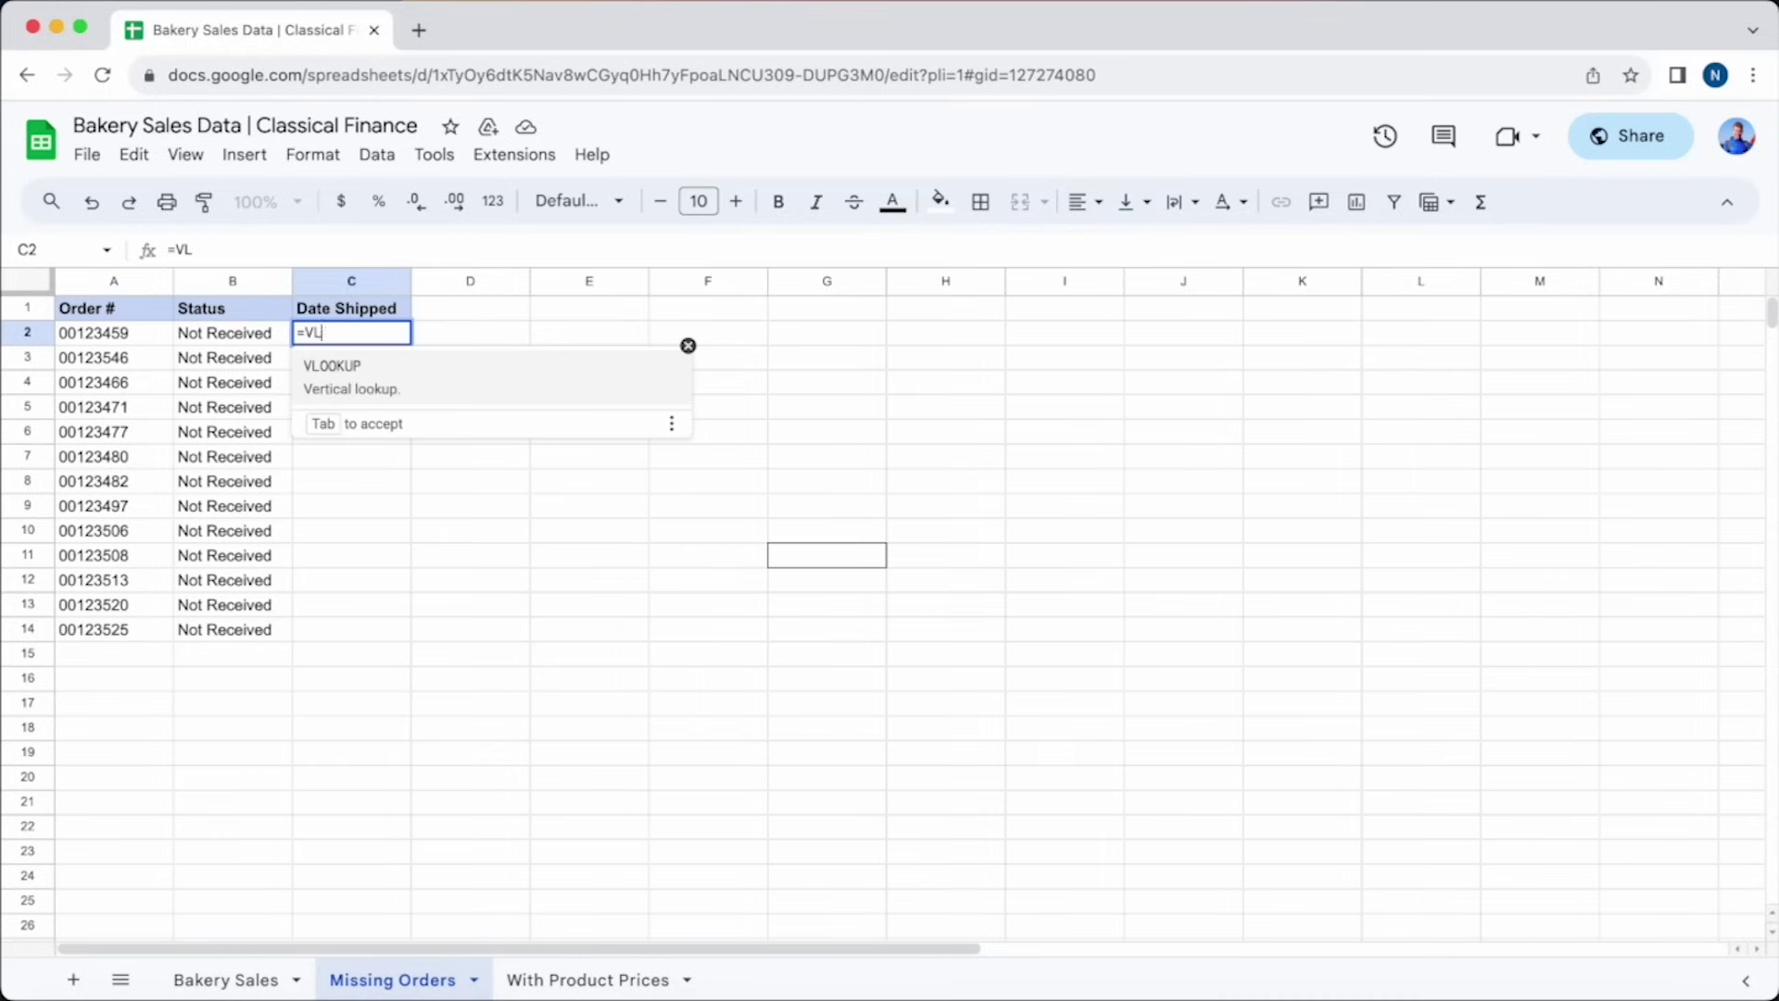
pyautogui.write('OOKUP(')
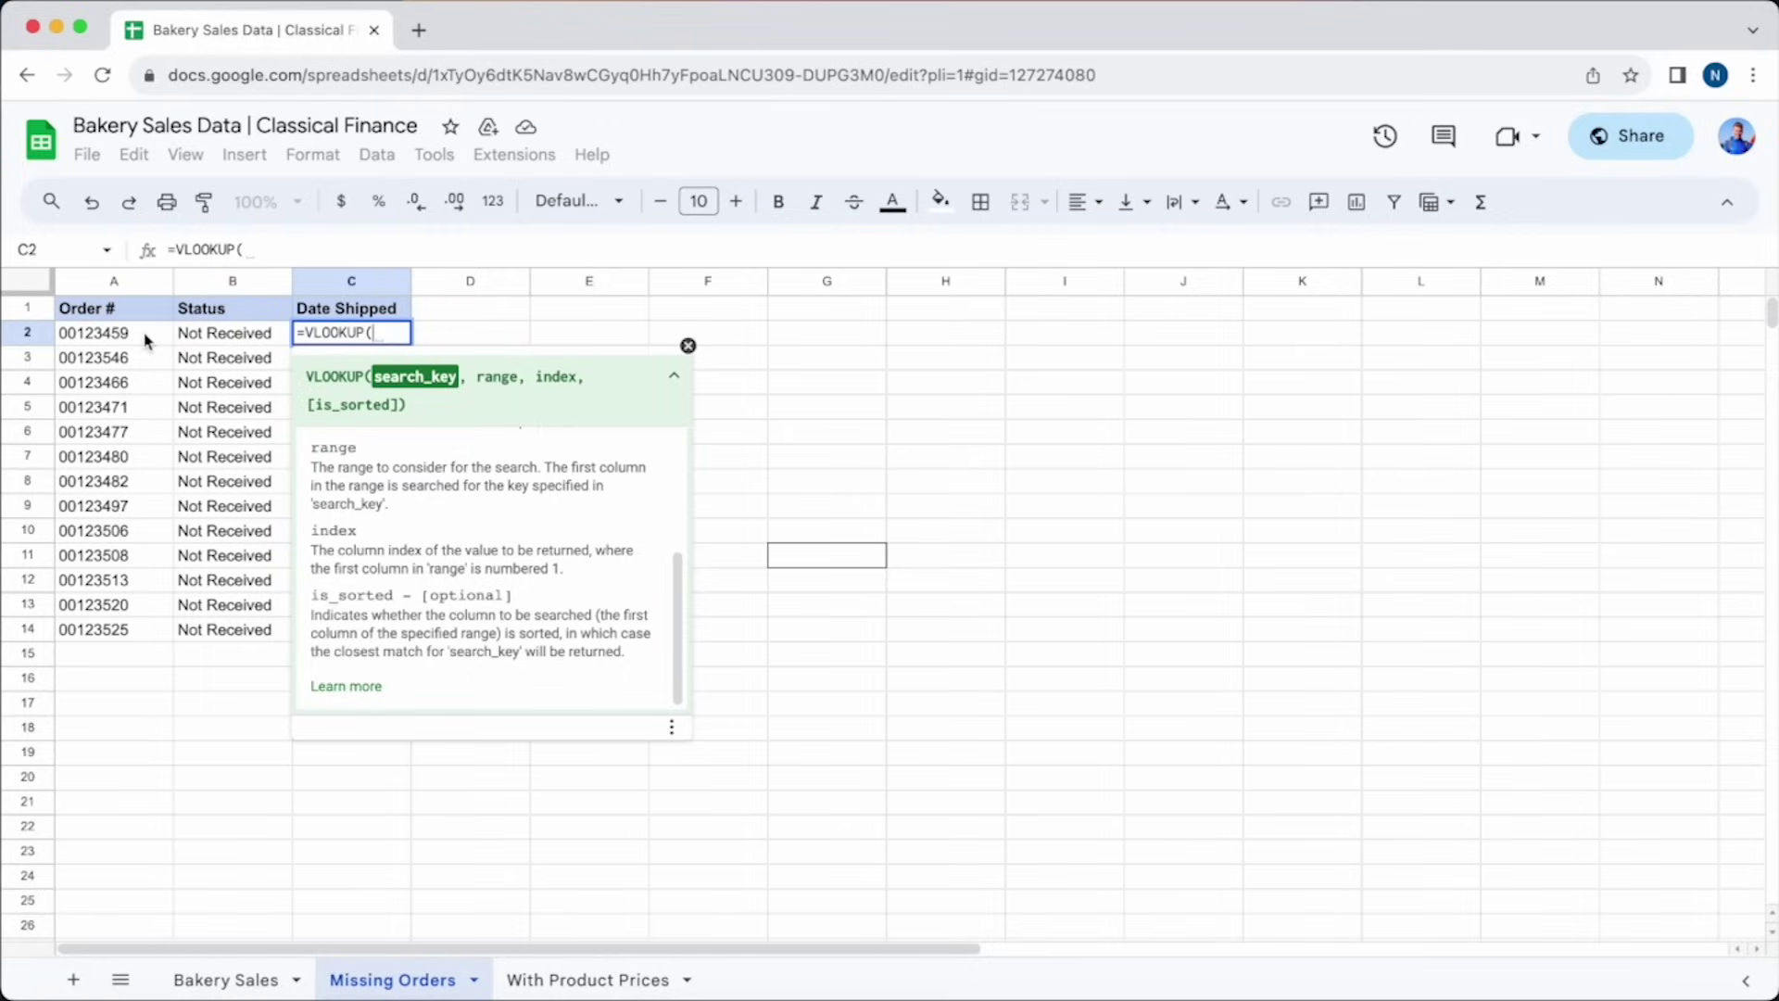
# Add A2 as the search key so C2 reads =VLOOKUP(A2,.
pyautogui.click(145, 341)
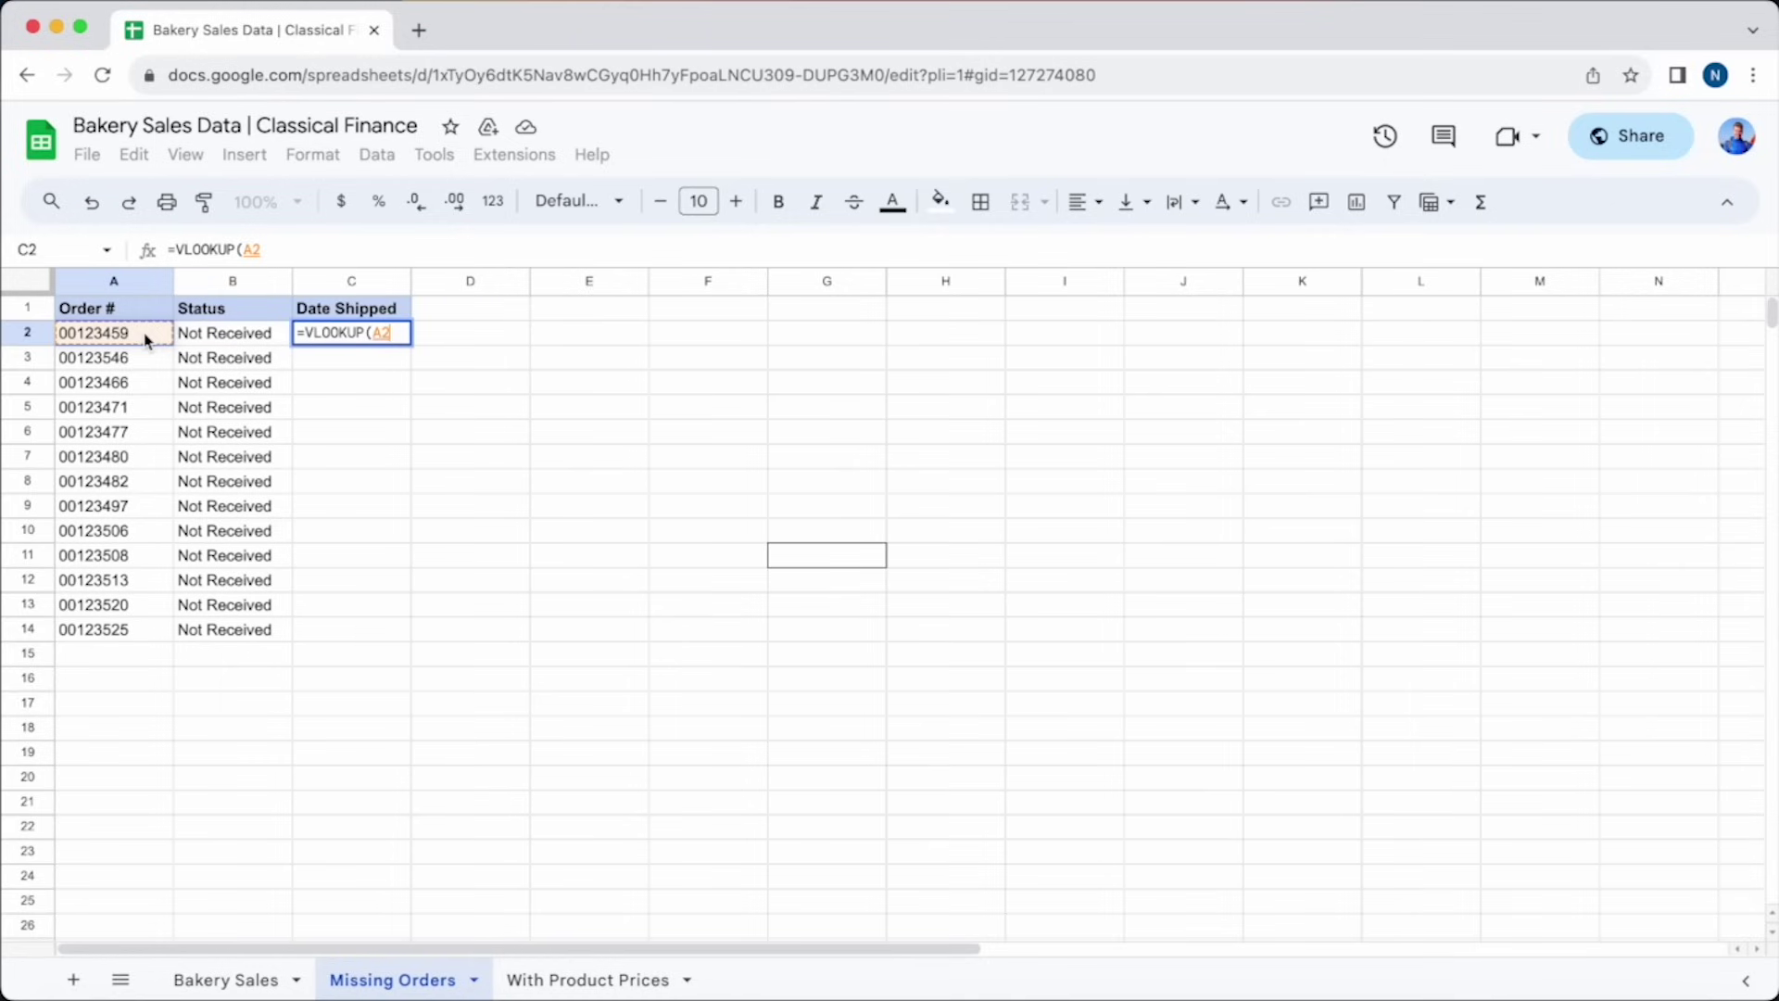
pyautogui.write(',')
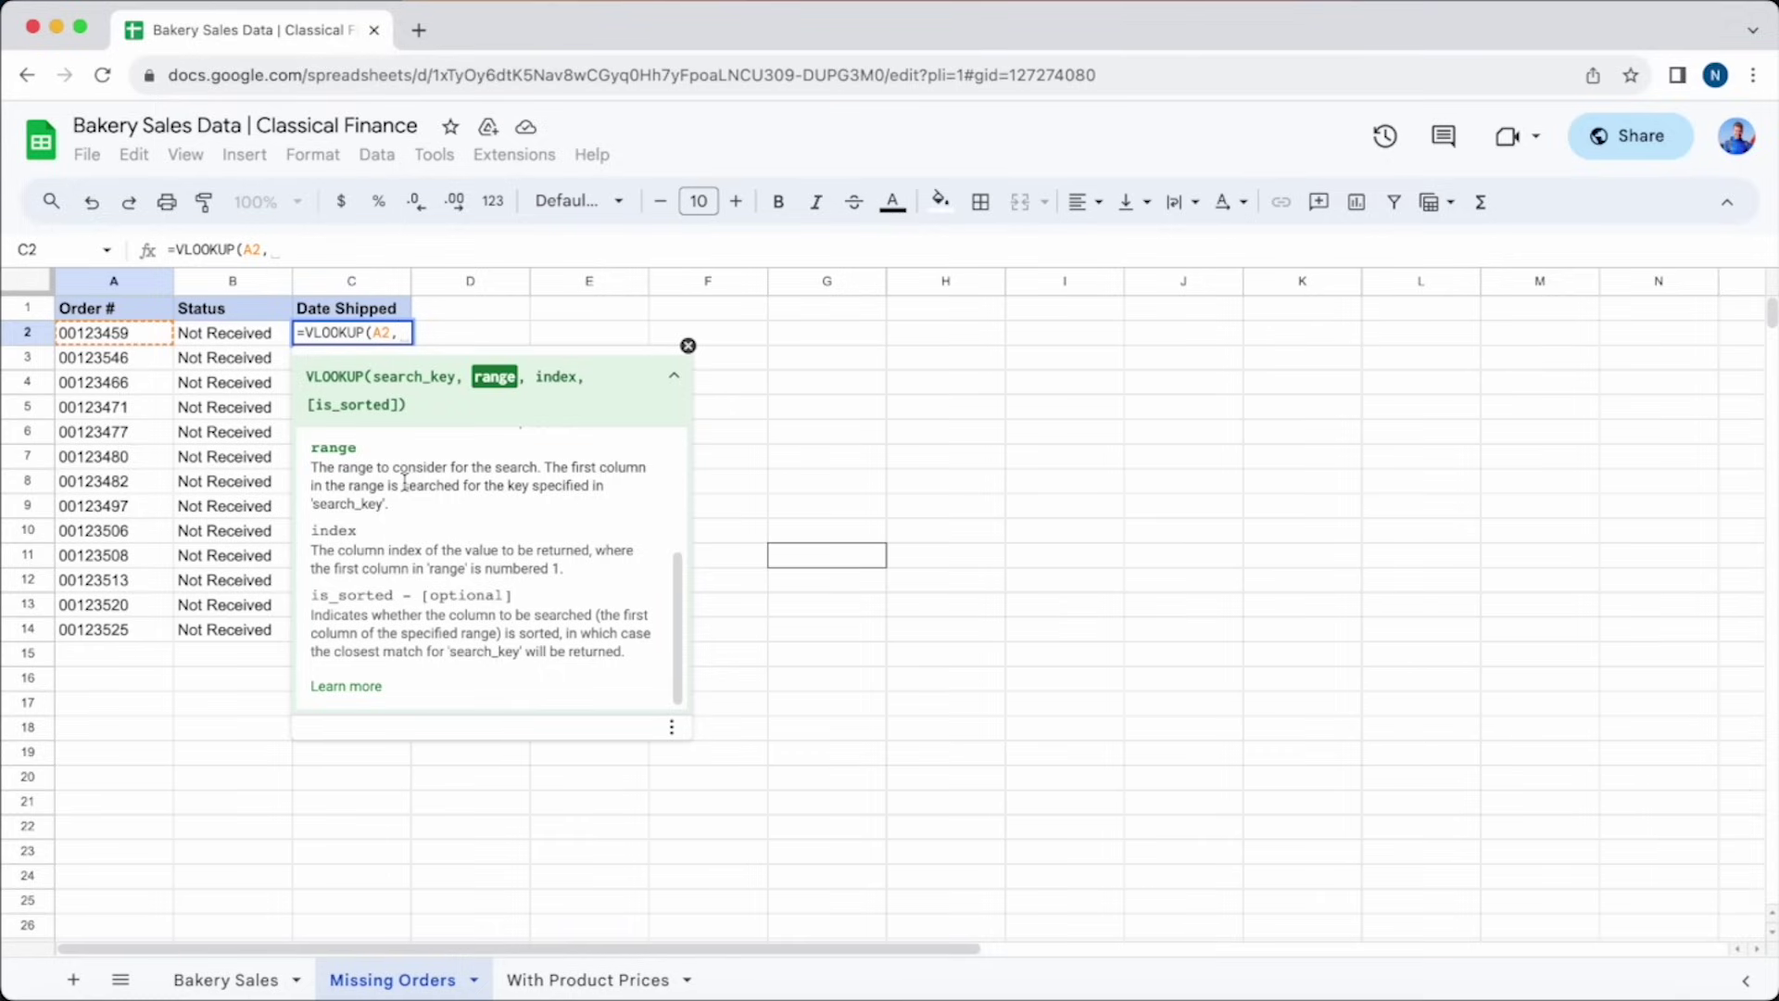
# Add 'Bakery Sales'!A:F as the lookup range and return to Missing Orders.
pyautogui.click(243, 983)
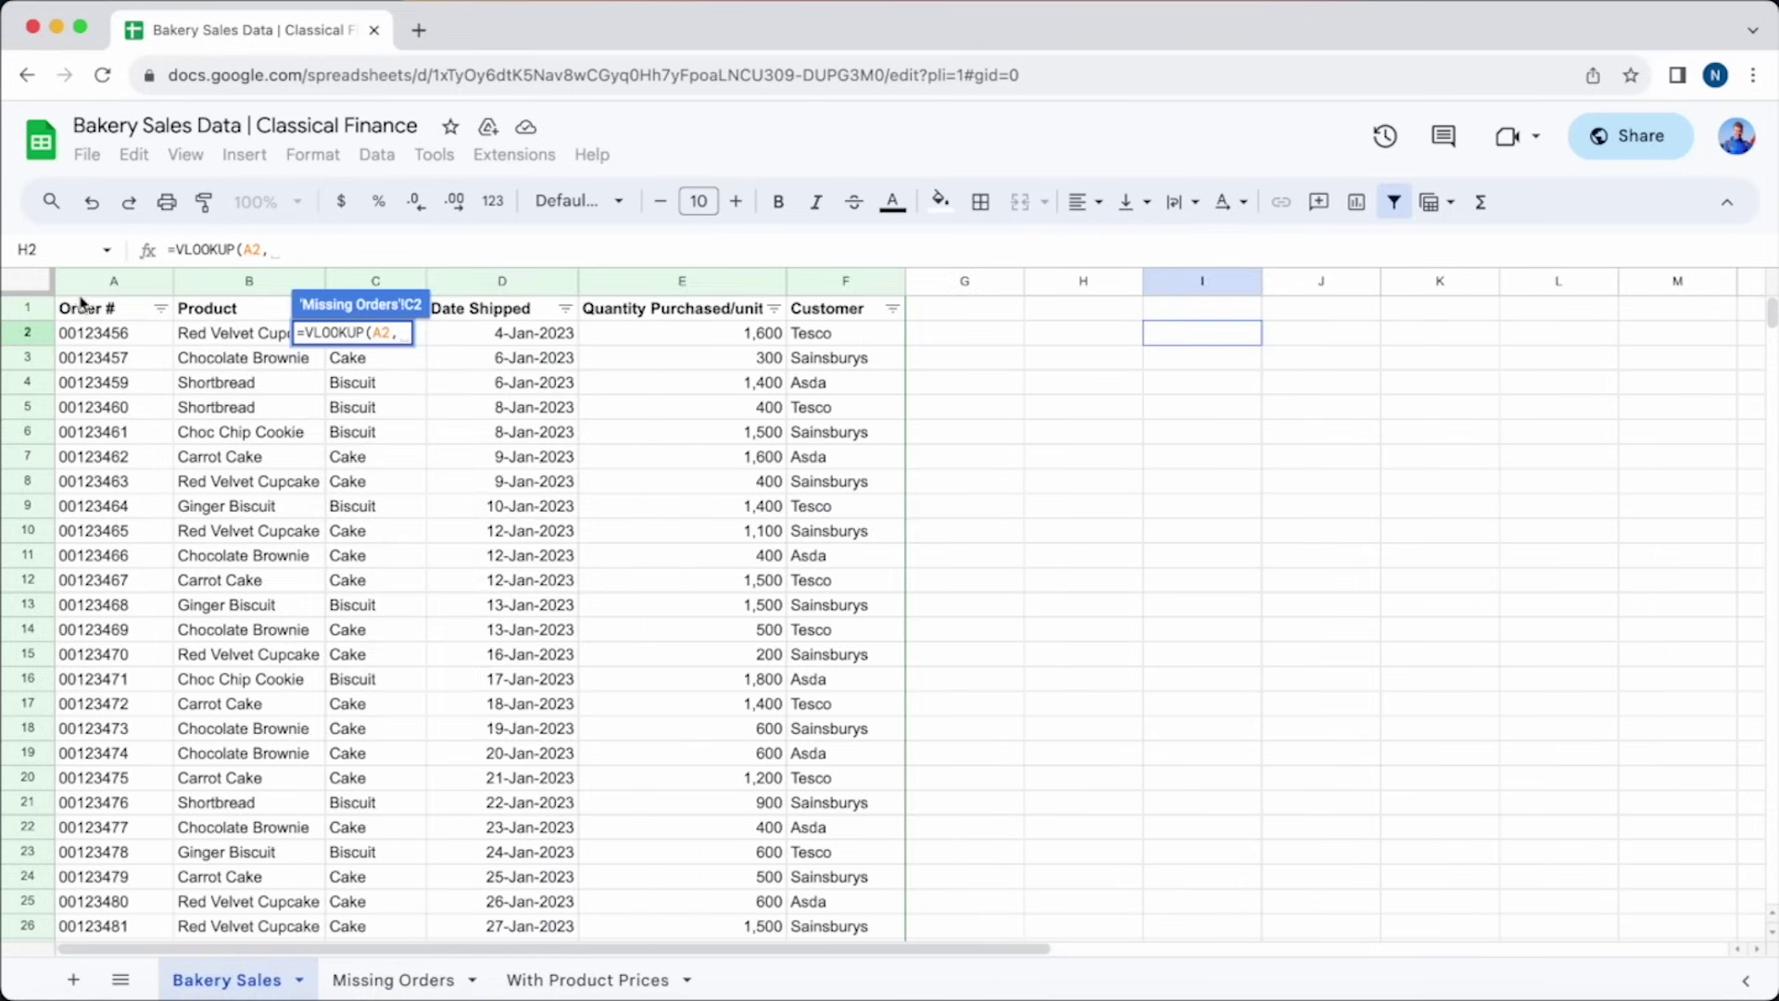
pyautogui.moveTo(86, 286); pyautogui.dragTo(802, 289)
pyautogui.write(',')
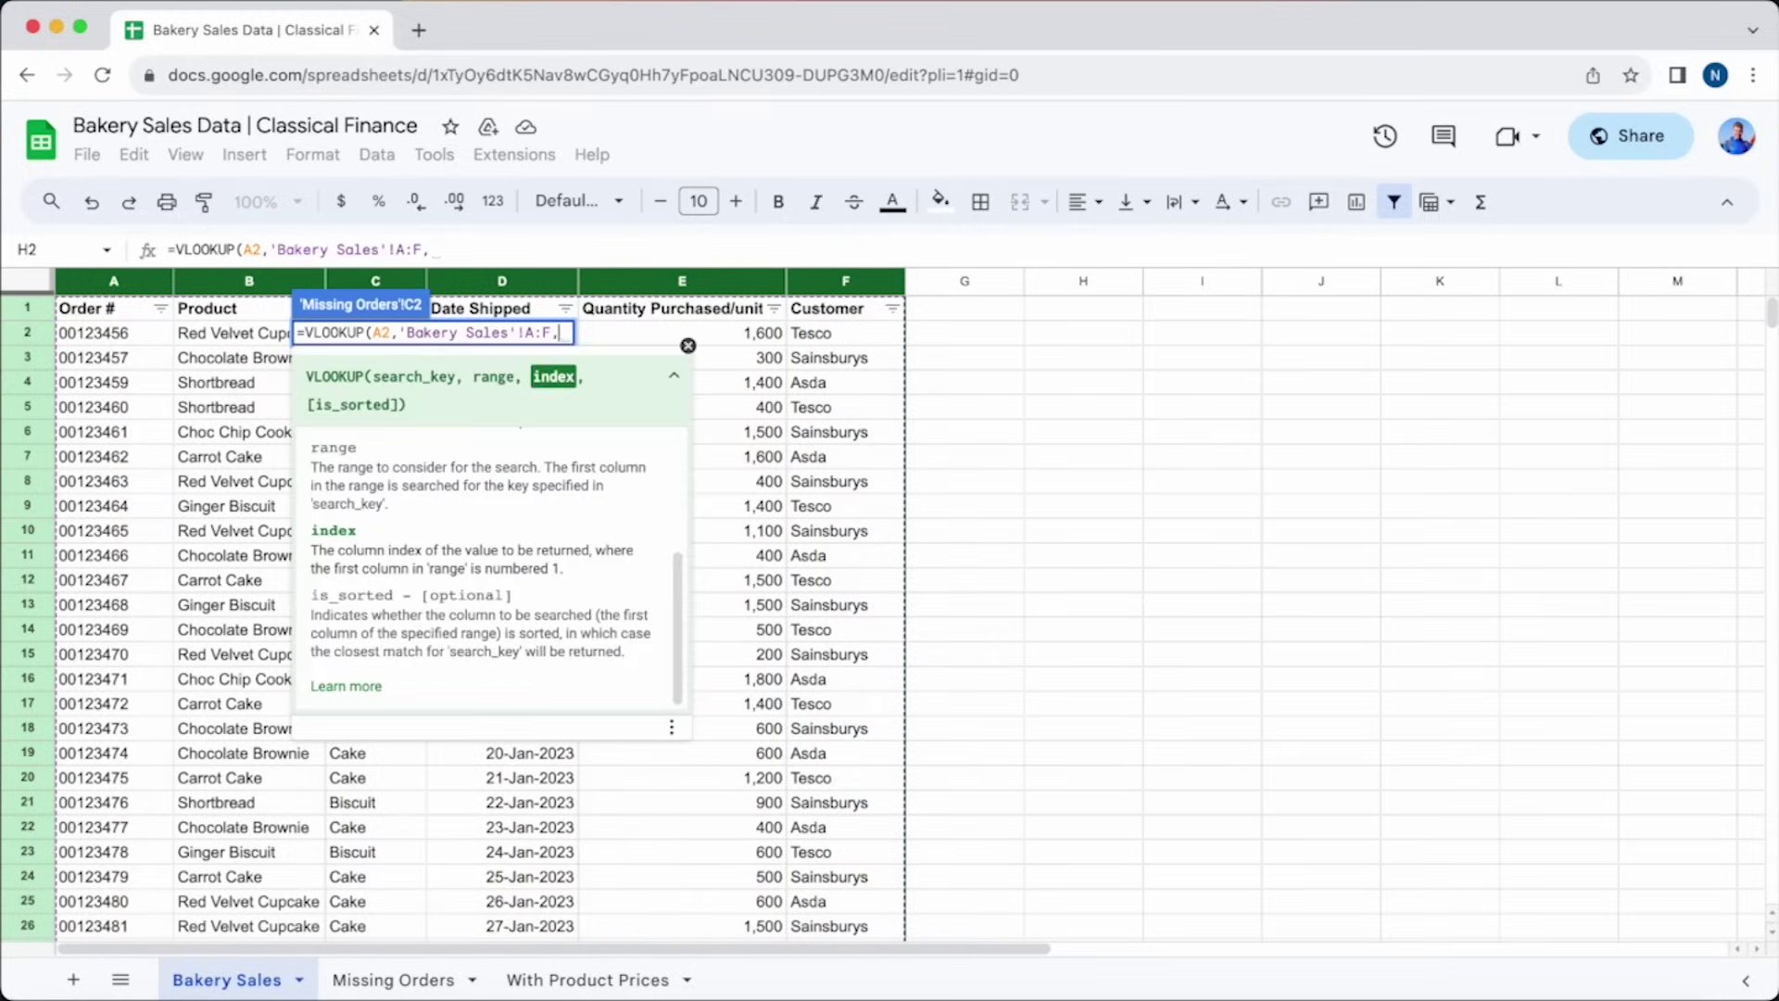
pyautogui.click(383, 984)
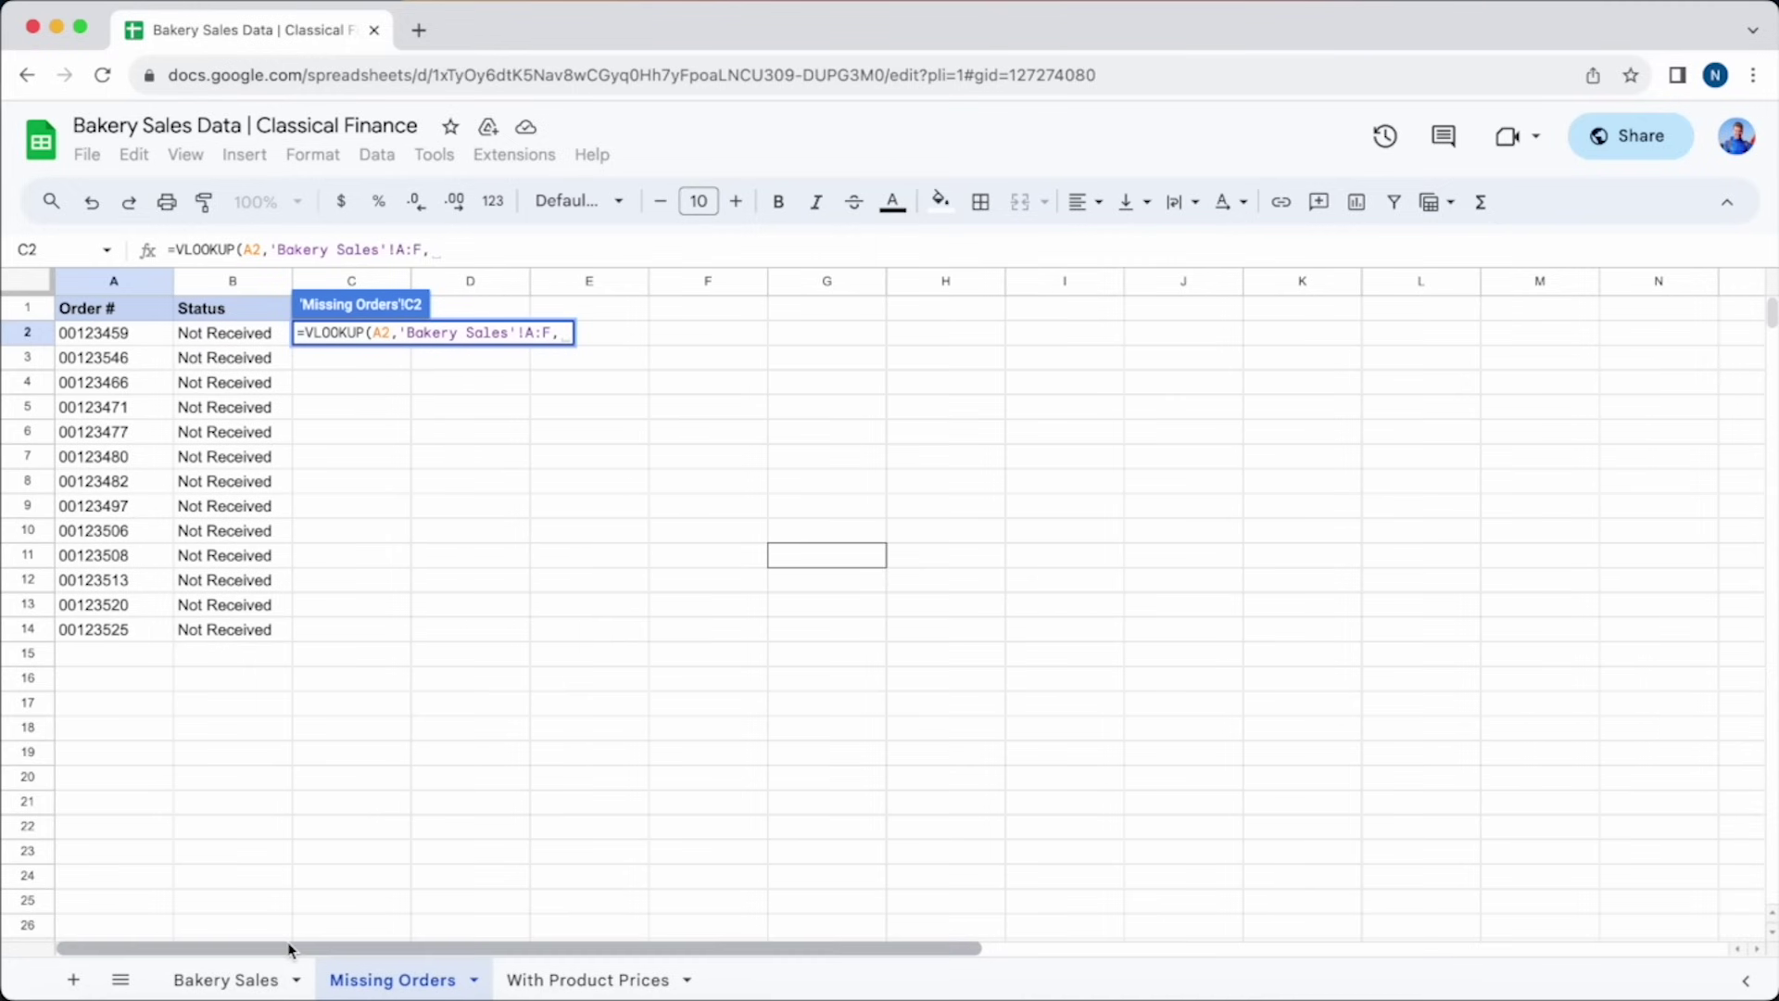
pyautogui.click(270, 974)
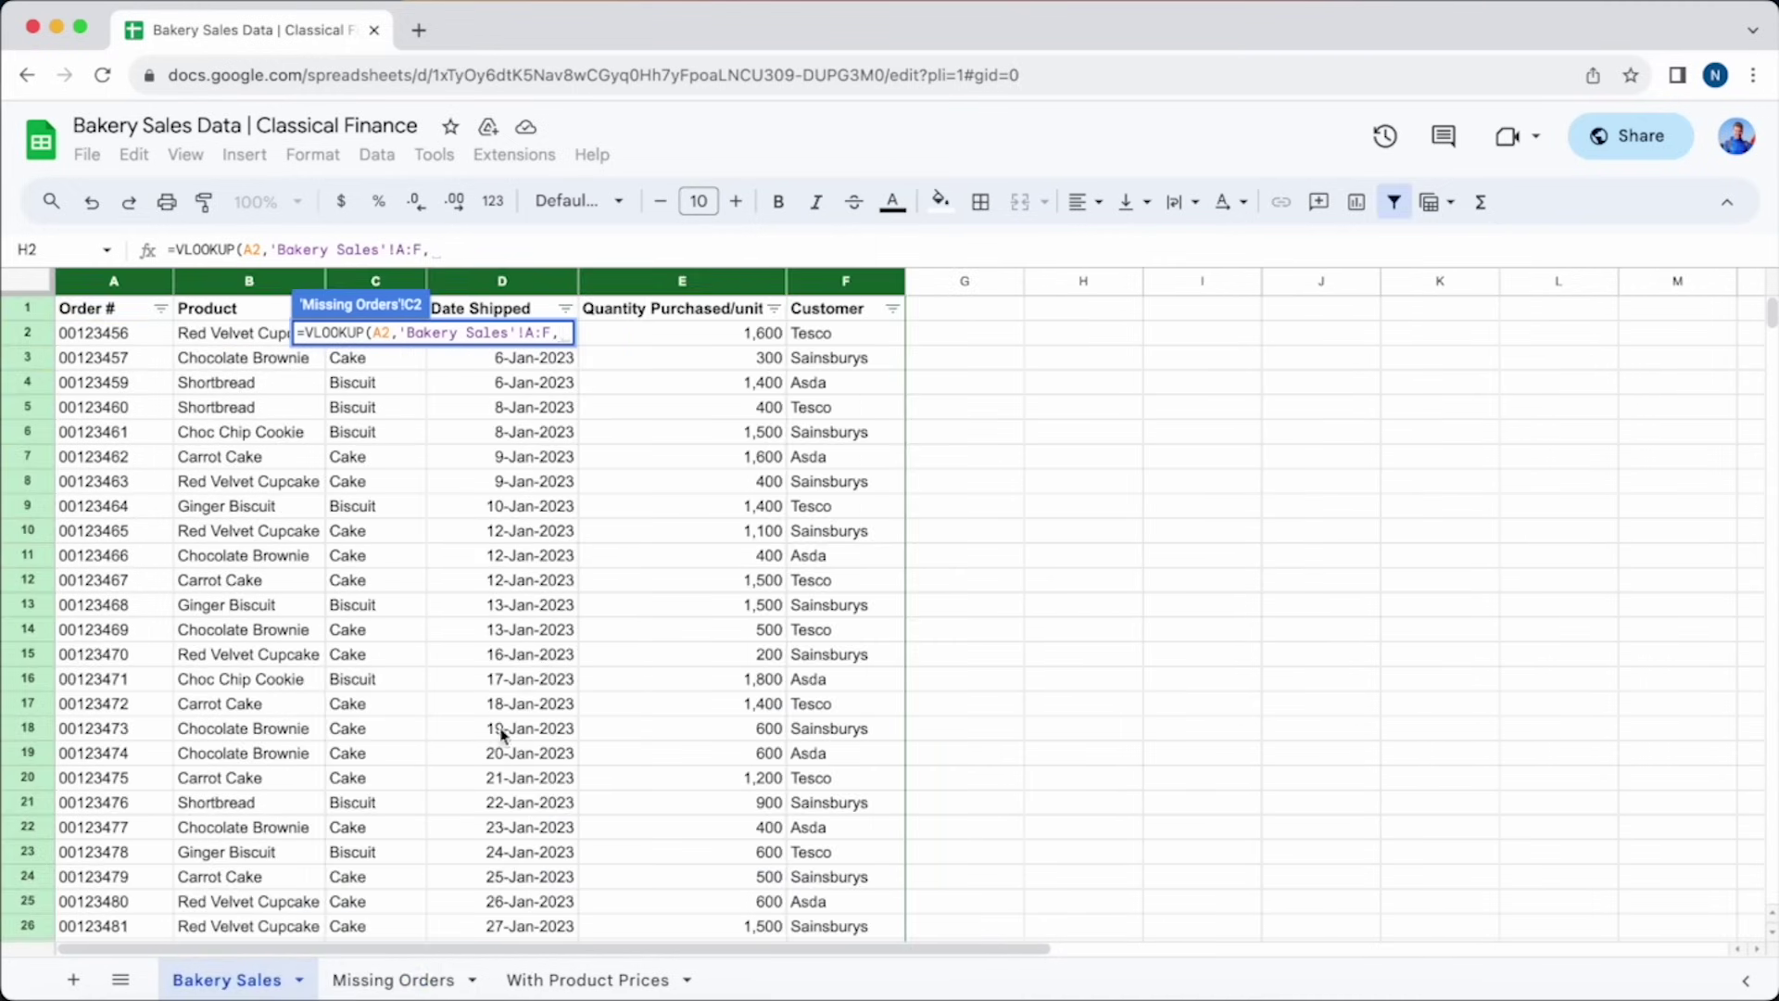
pyautogui.click(396, 980)
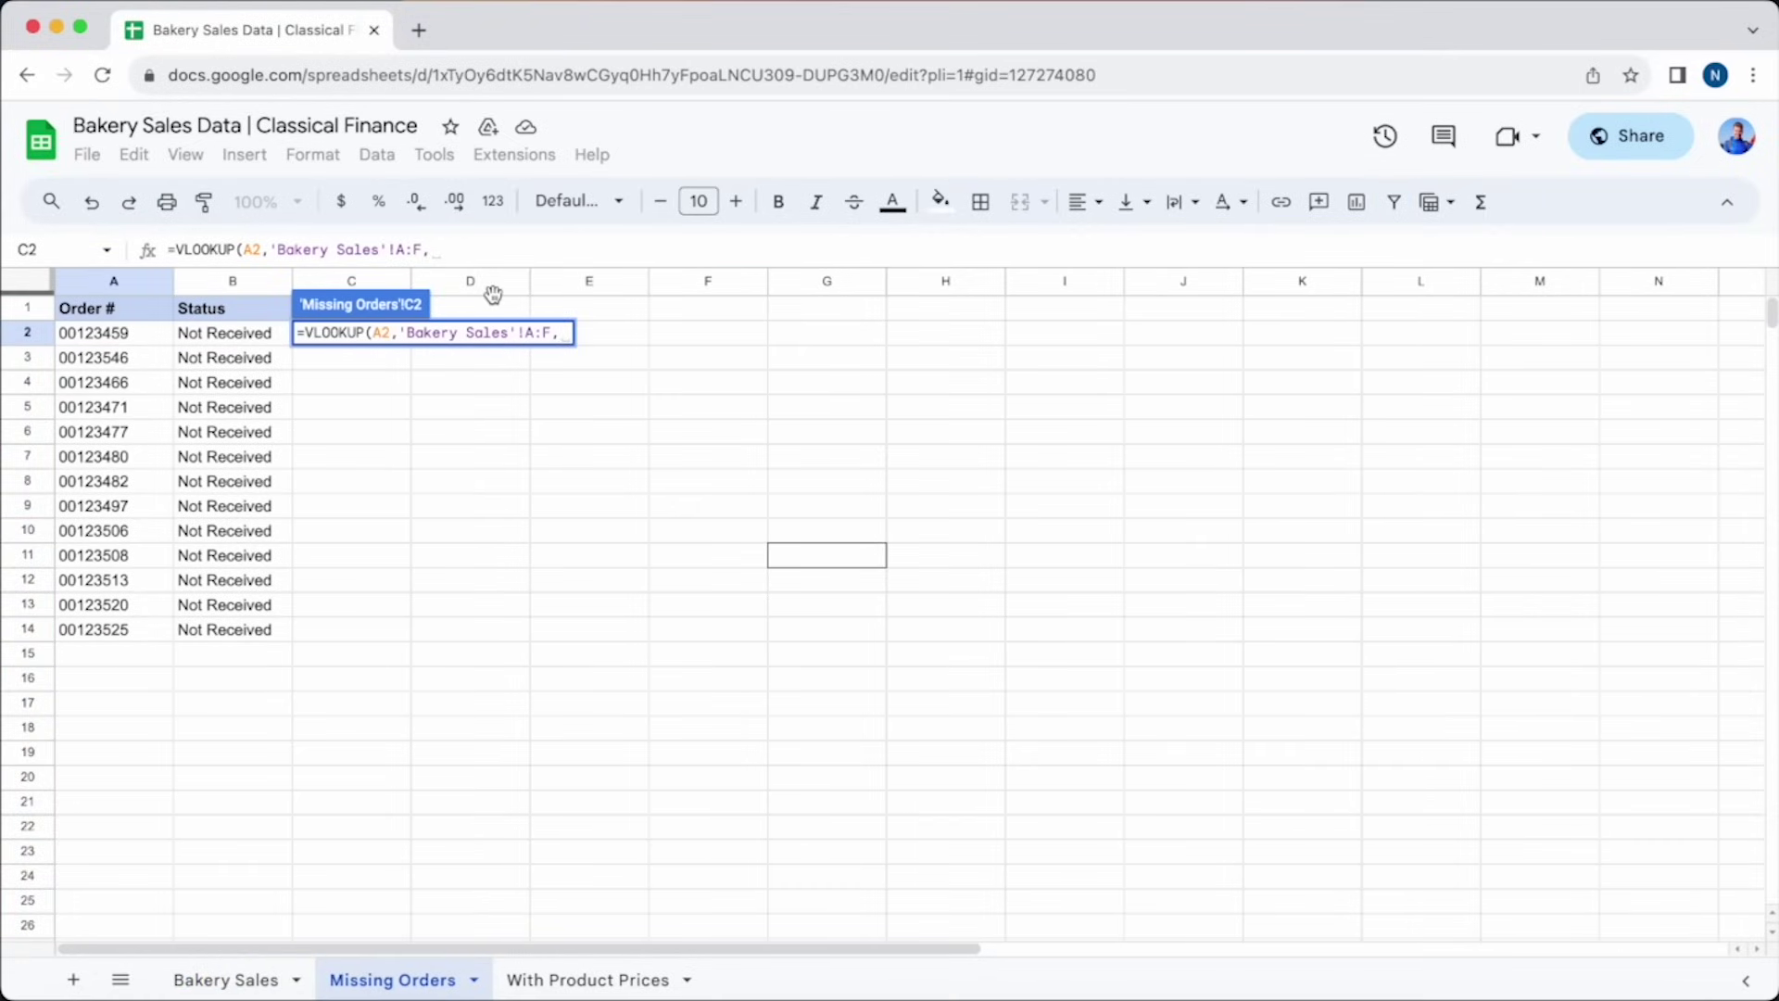
# Complete C2 as =VLOOKUP(A2,'Bakery Sales'!A:F,4,FALSE), returning 6-Jan-2023.
pyautogui.write('4')
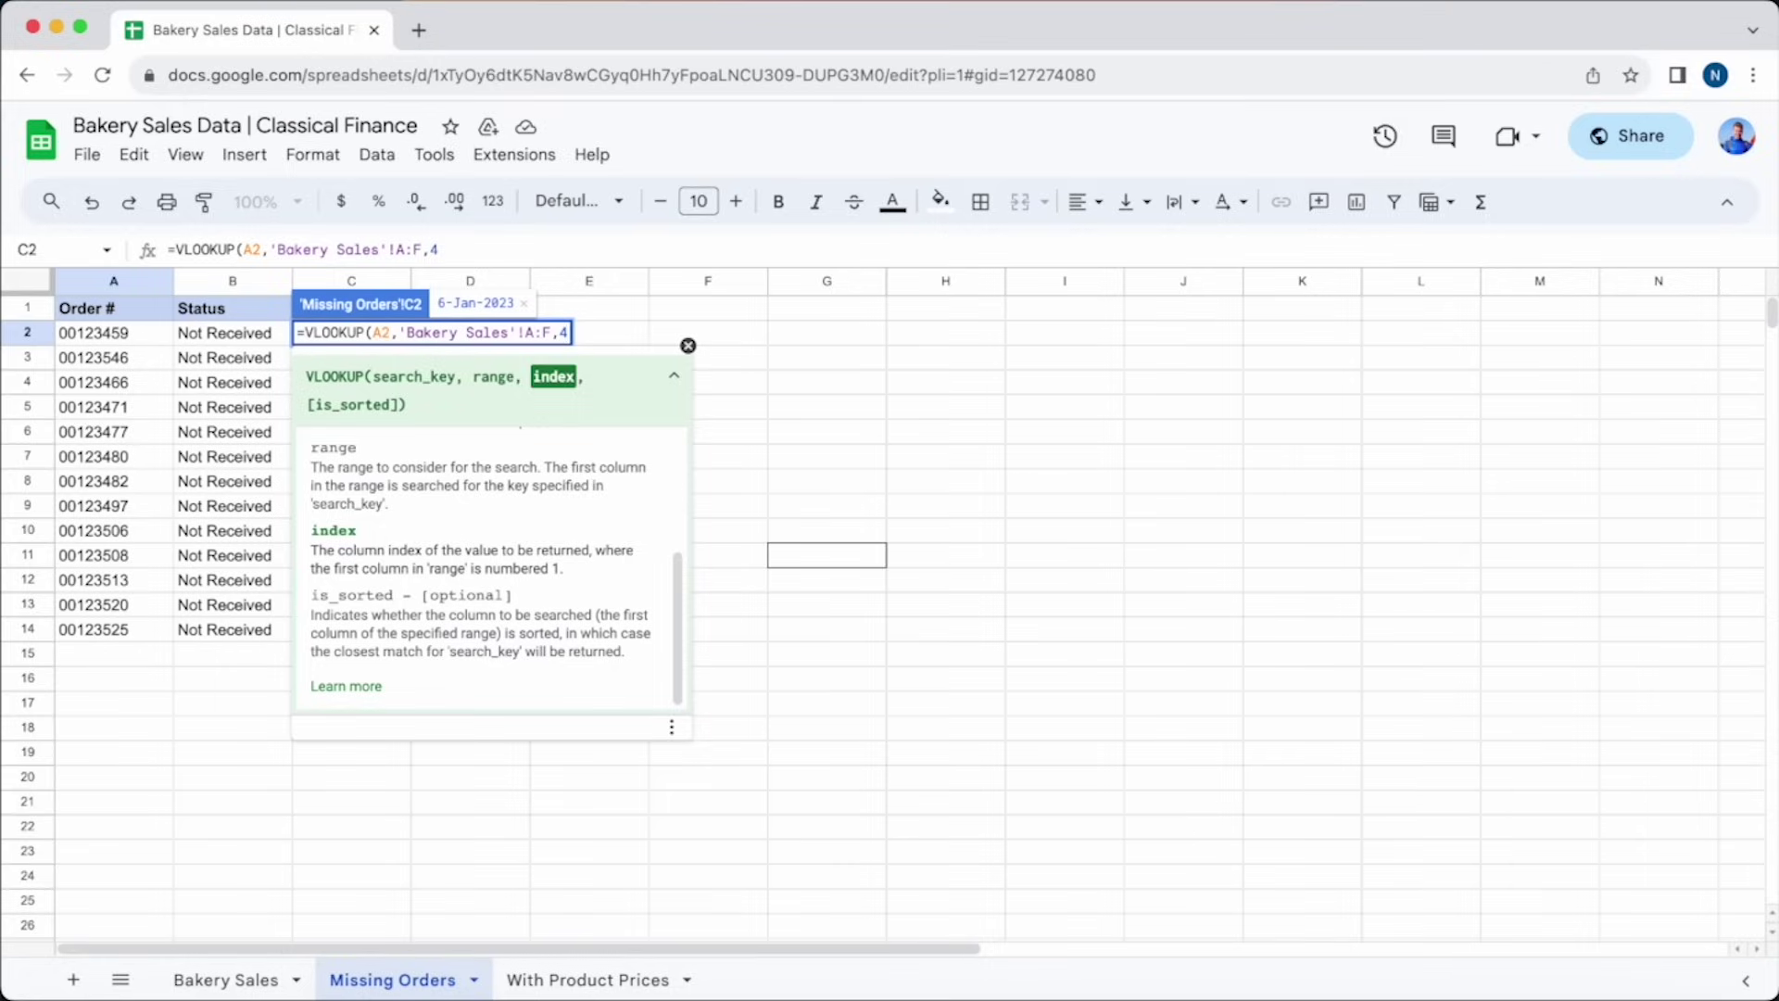
pyautogui.write(',')
pyautogui.write('FA')
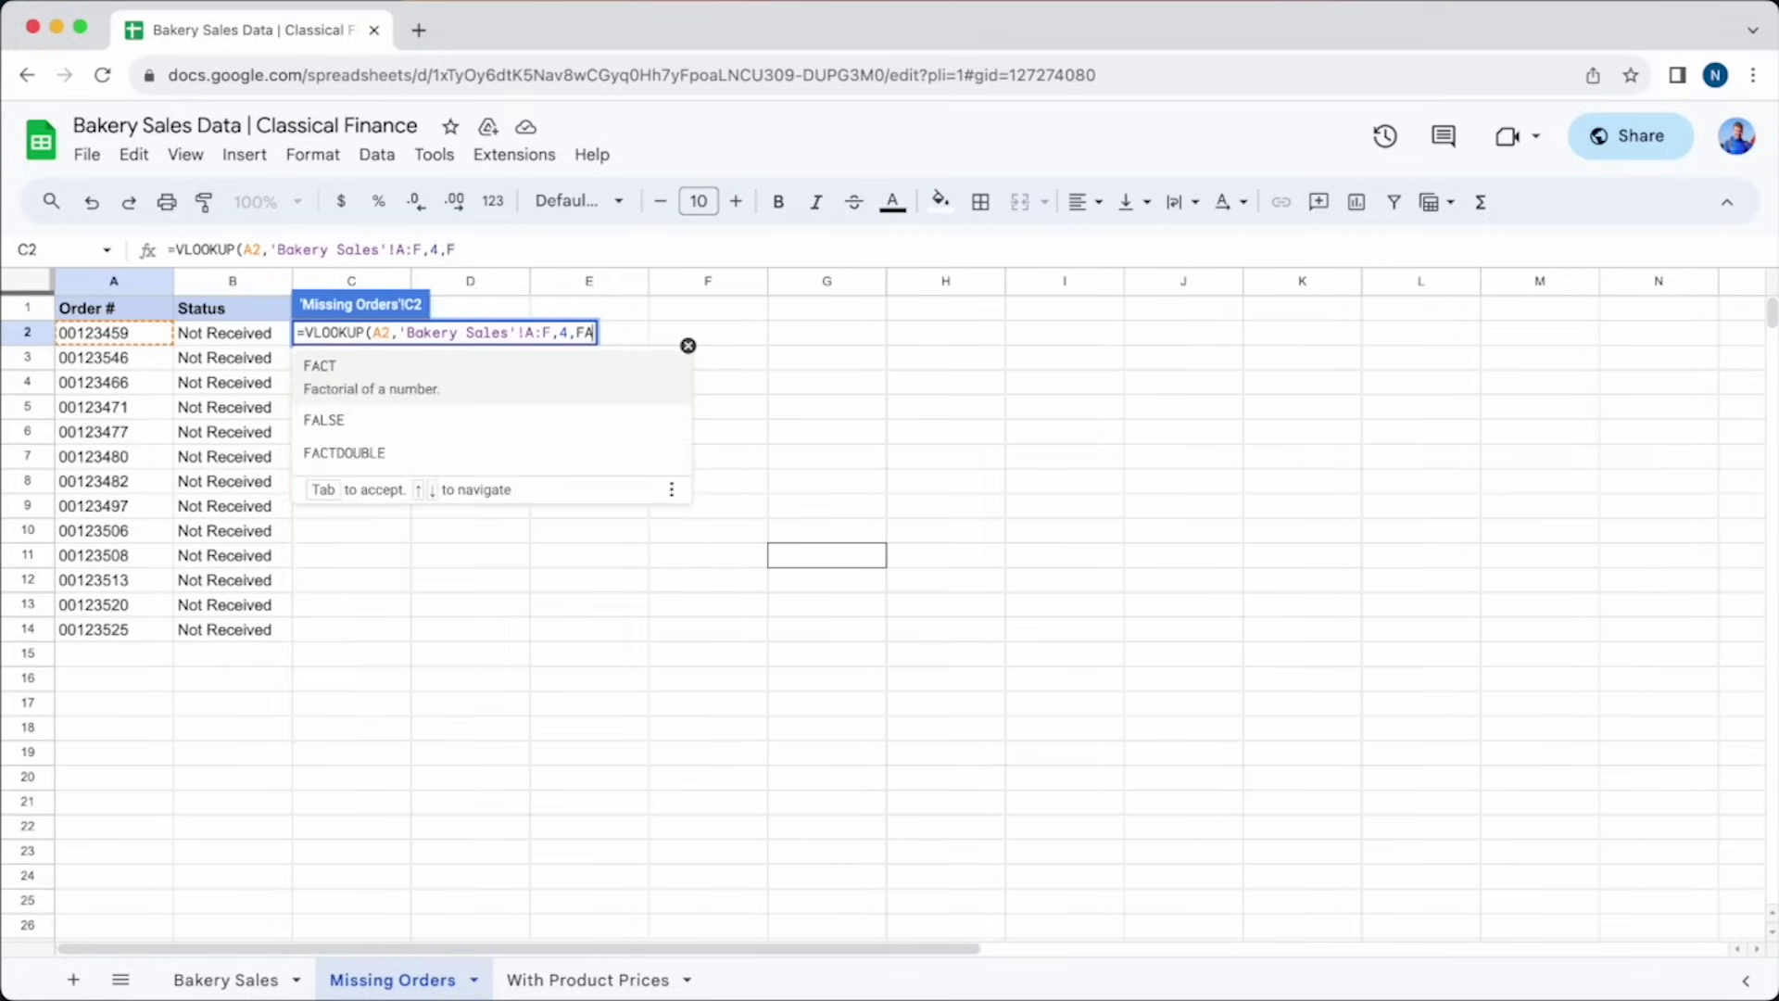
pyautogui.write('LSE)')
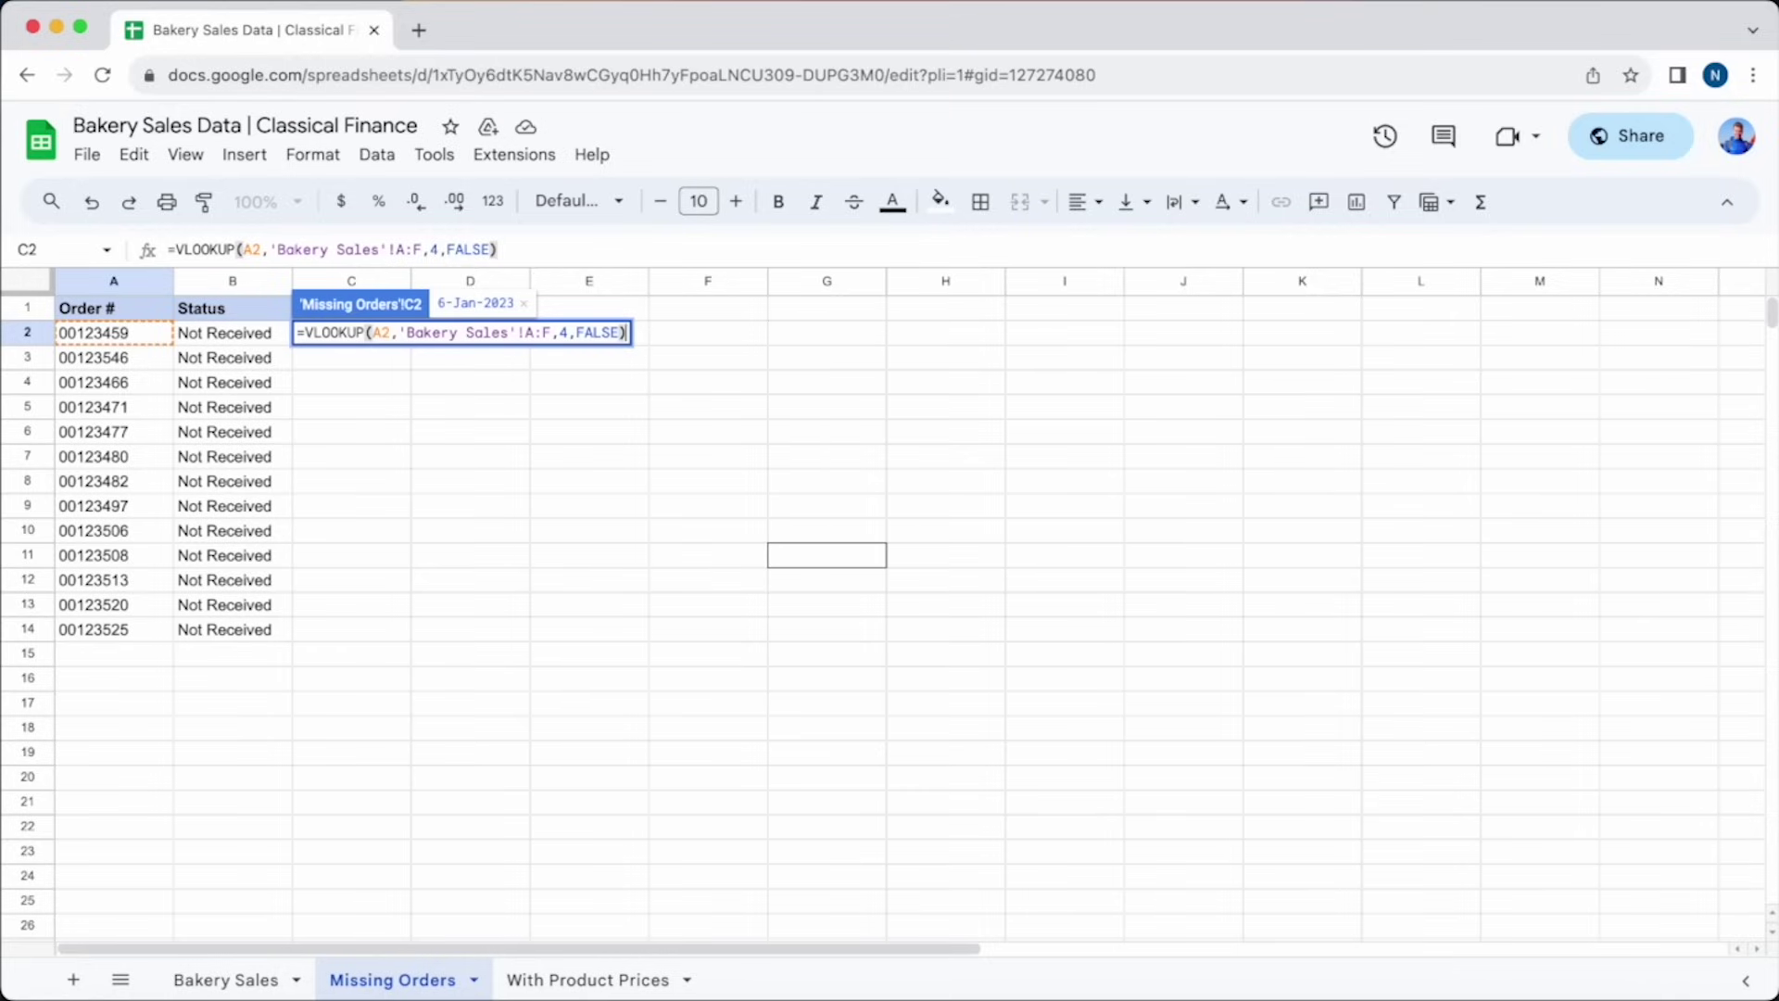
pyautogui.press('Return')
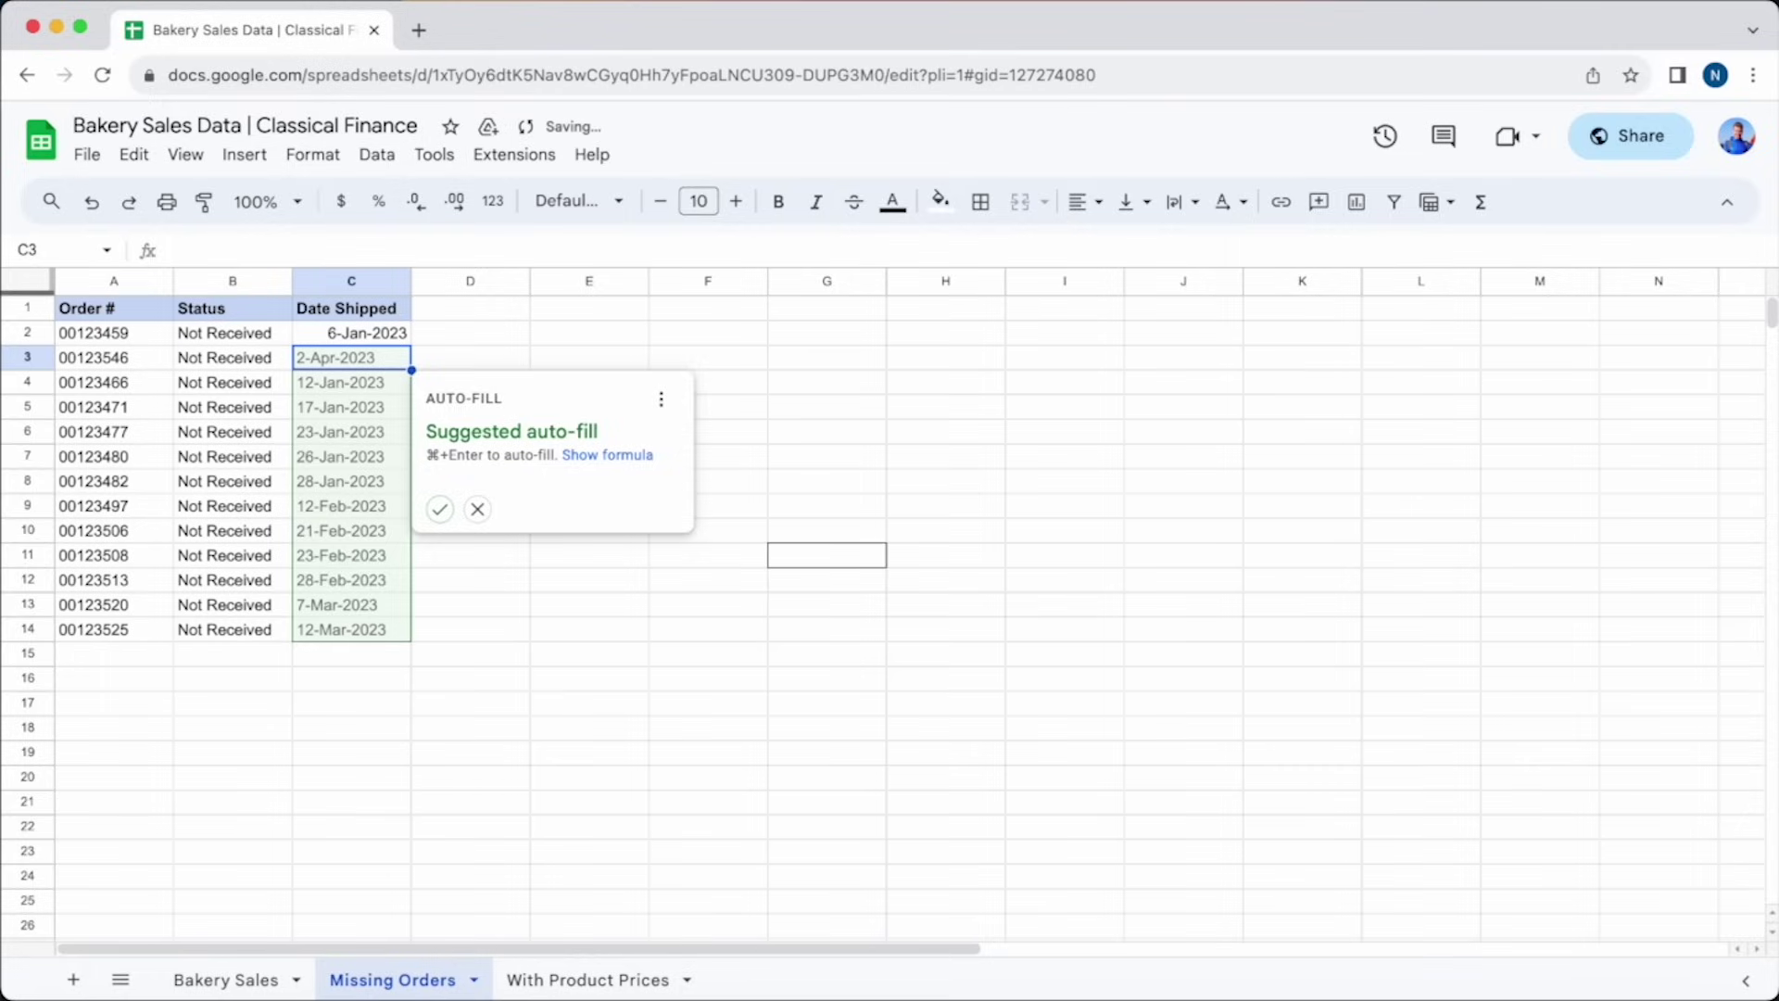
# Copy the C2 date formula down to C14, then switch to With Product Prices.
pyautogui.click(405, 335)
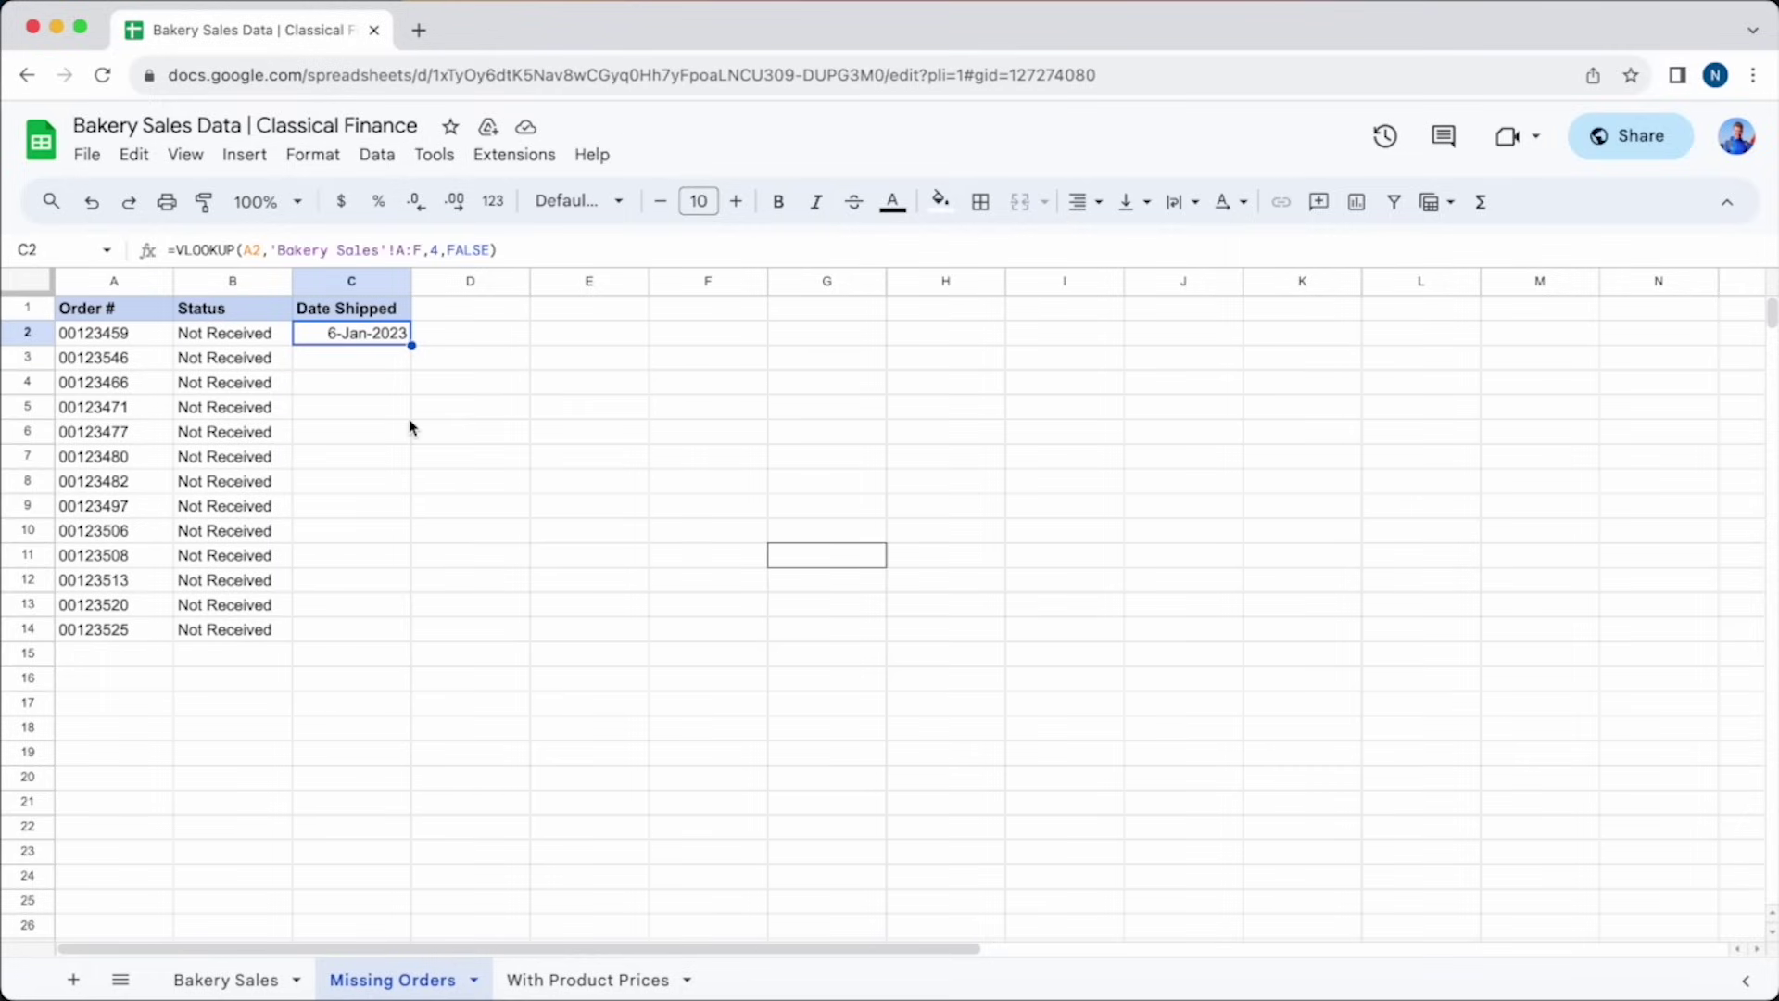
pyautogui.moveTo(411, 345); pyautogui.dragTo(405, 629)
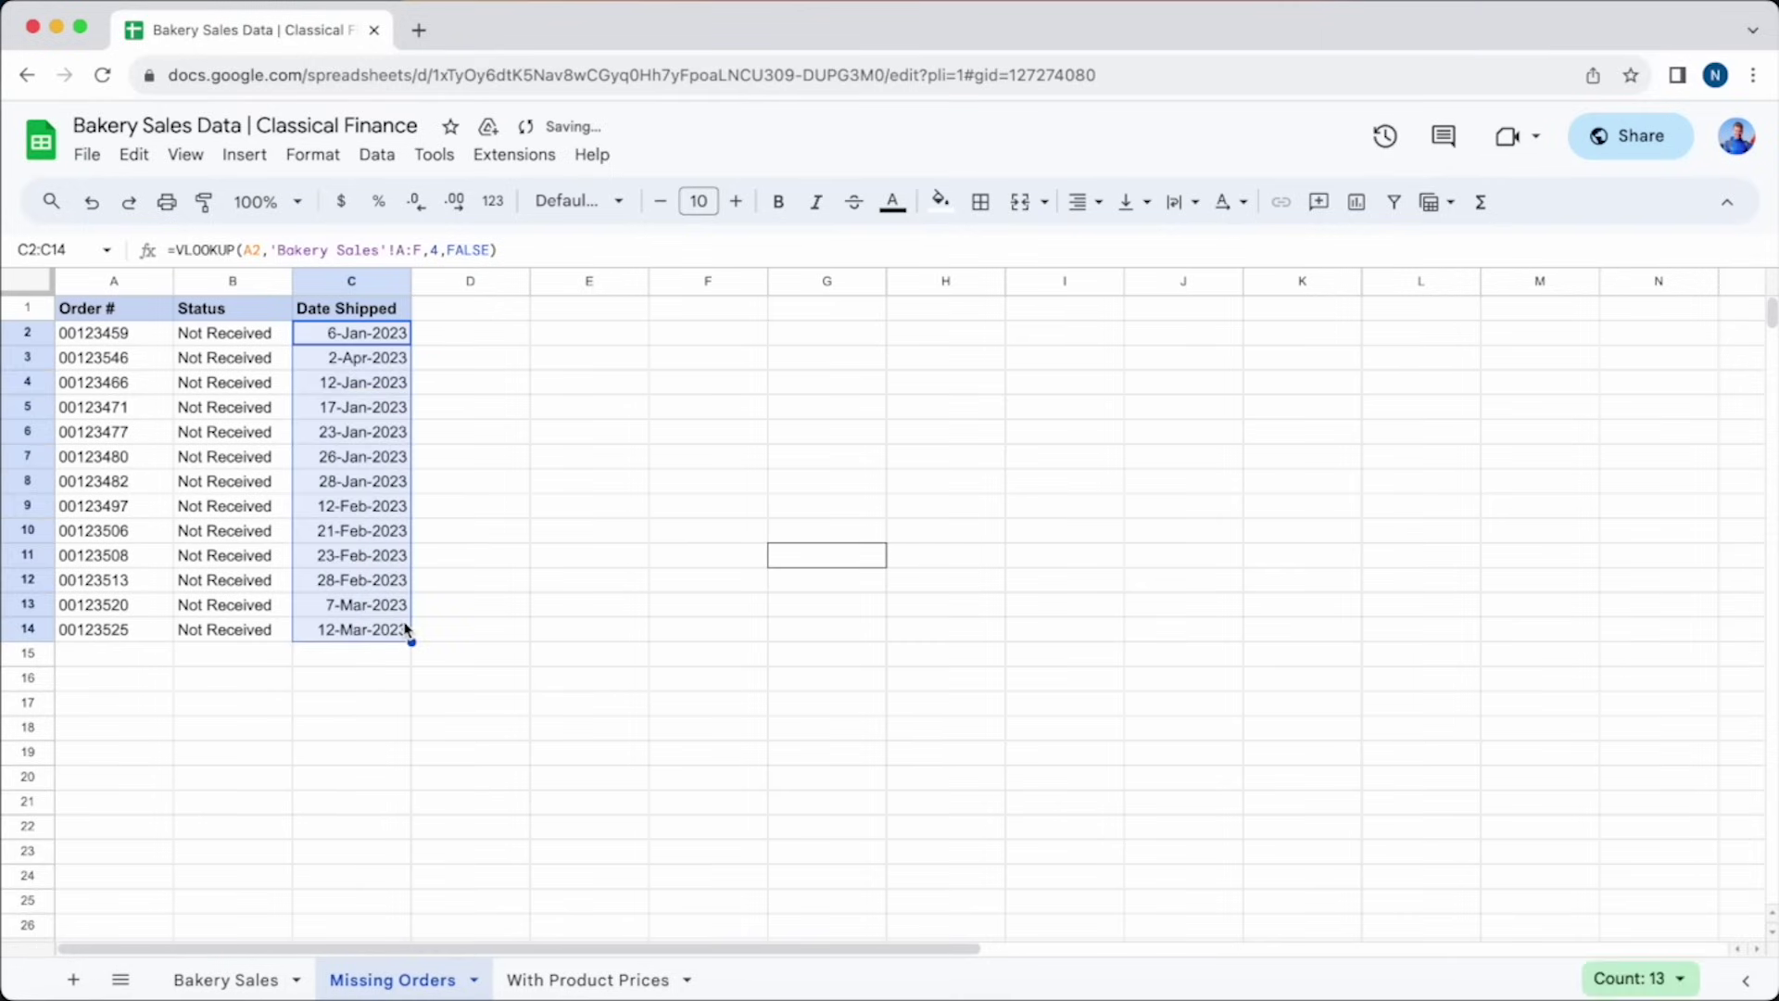
pyautogui.click(454, 637)
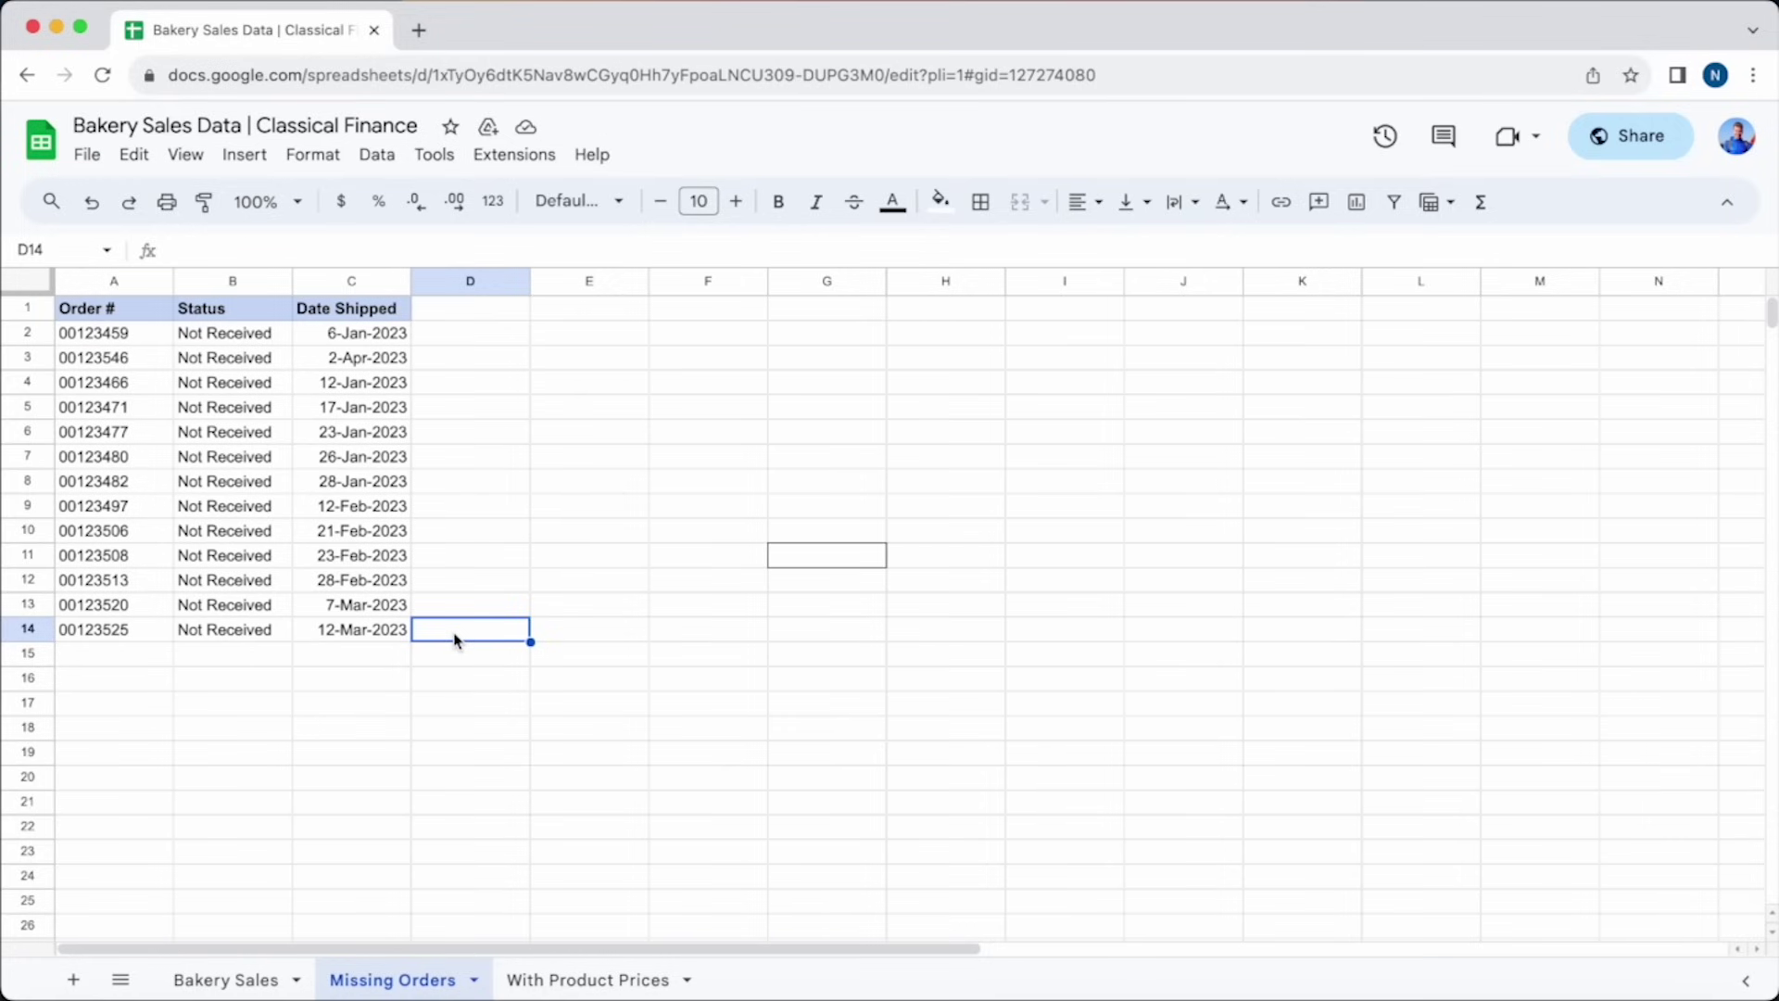
pyautogui.click(568, 978)
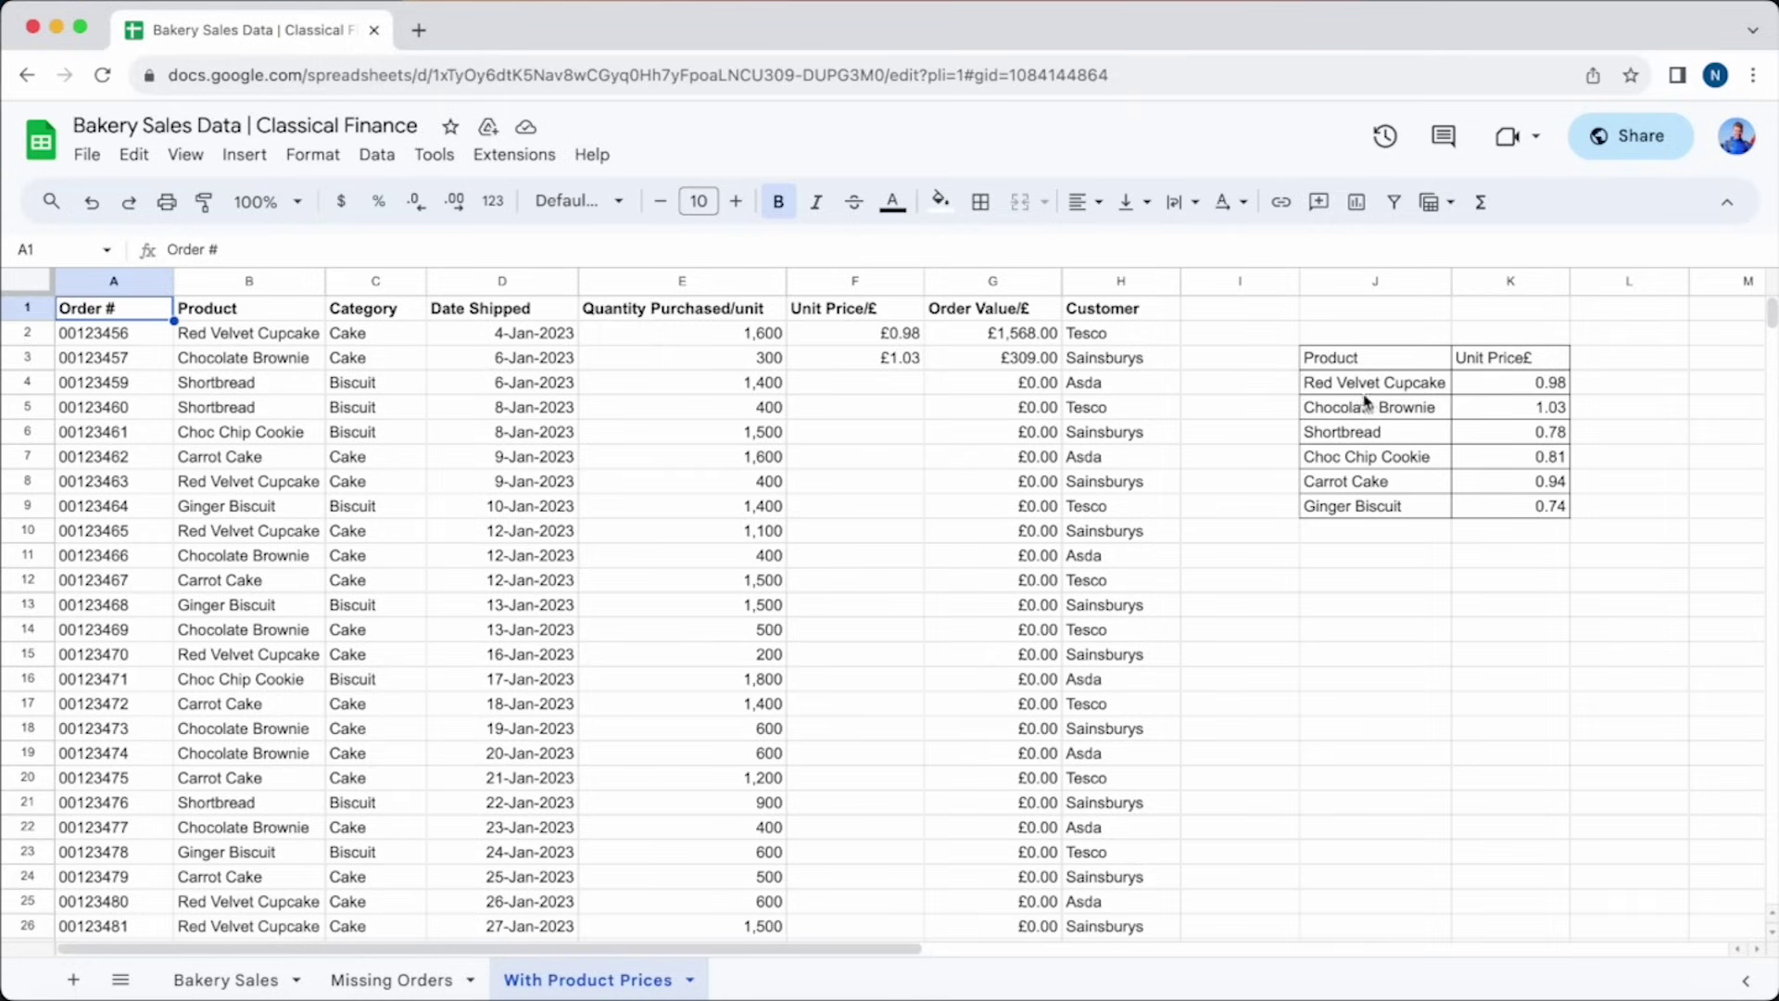
# Clear the existing Unit Price/£ entries starting at F2.
pyautogui.click(1516, 391)
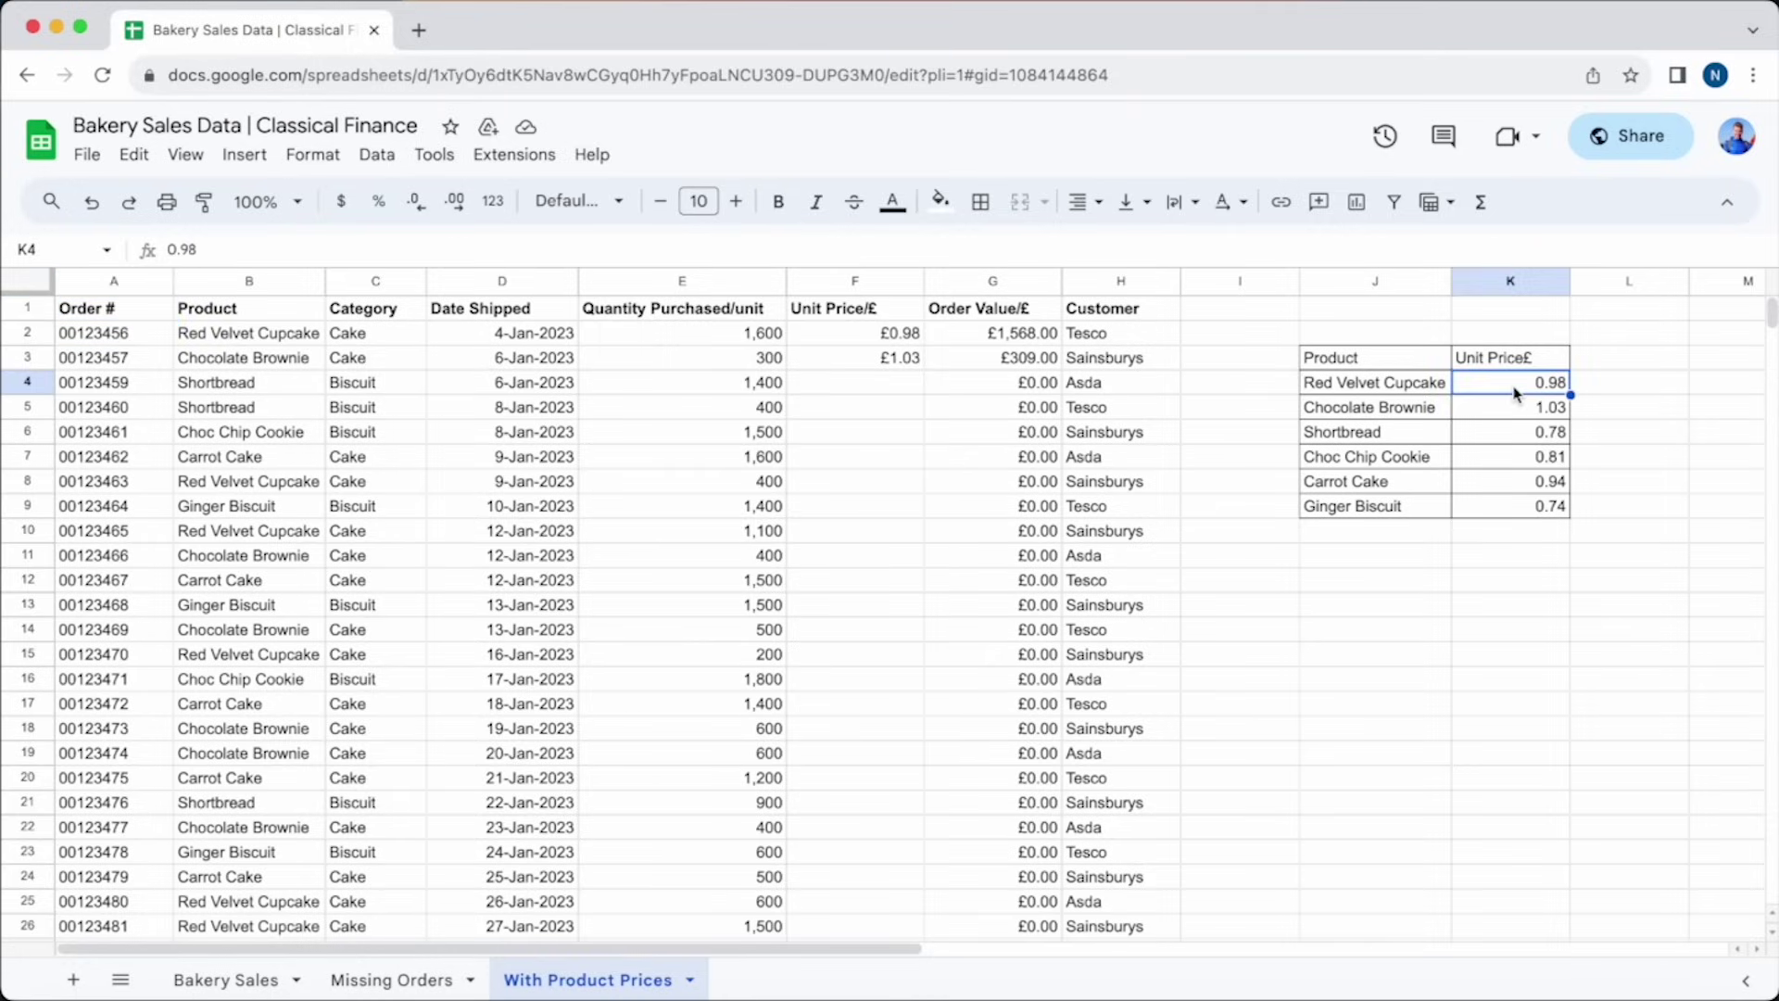
pyautogui.click(903, 335)
pyautogui.press('Delete')
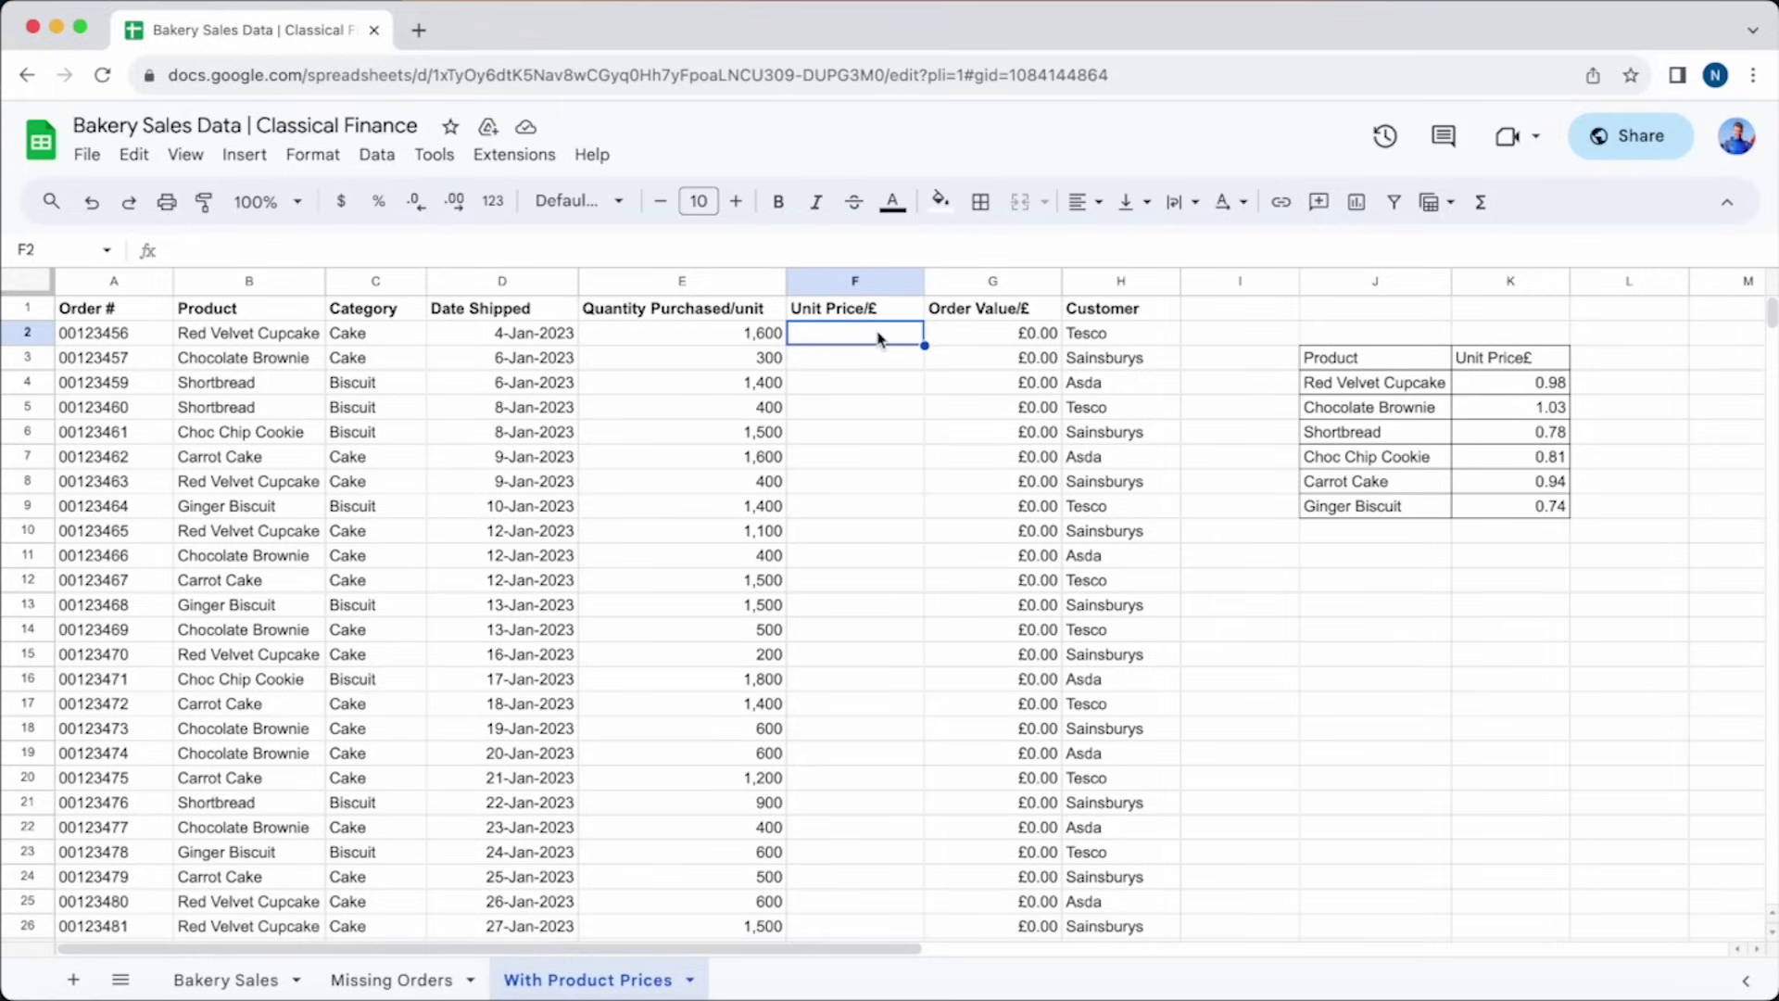
# Clear the Order Value/£ formulas in column G, then reselect F2.
pyautogui.click(998, 339)
pyautogui.click(885, 339)
pyautogui.click(993, 341)
pyautogui.press('Delete')
pyautogui.moveTo(999, 345); pyautogui.dragTo(1025, 636)
pyautogui.press('Delete')
pyautogui.scroll(20, 1025, 636)
pyautogui.scroll(20, 993, 611)
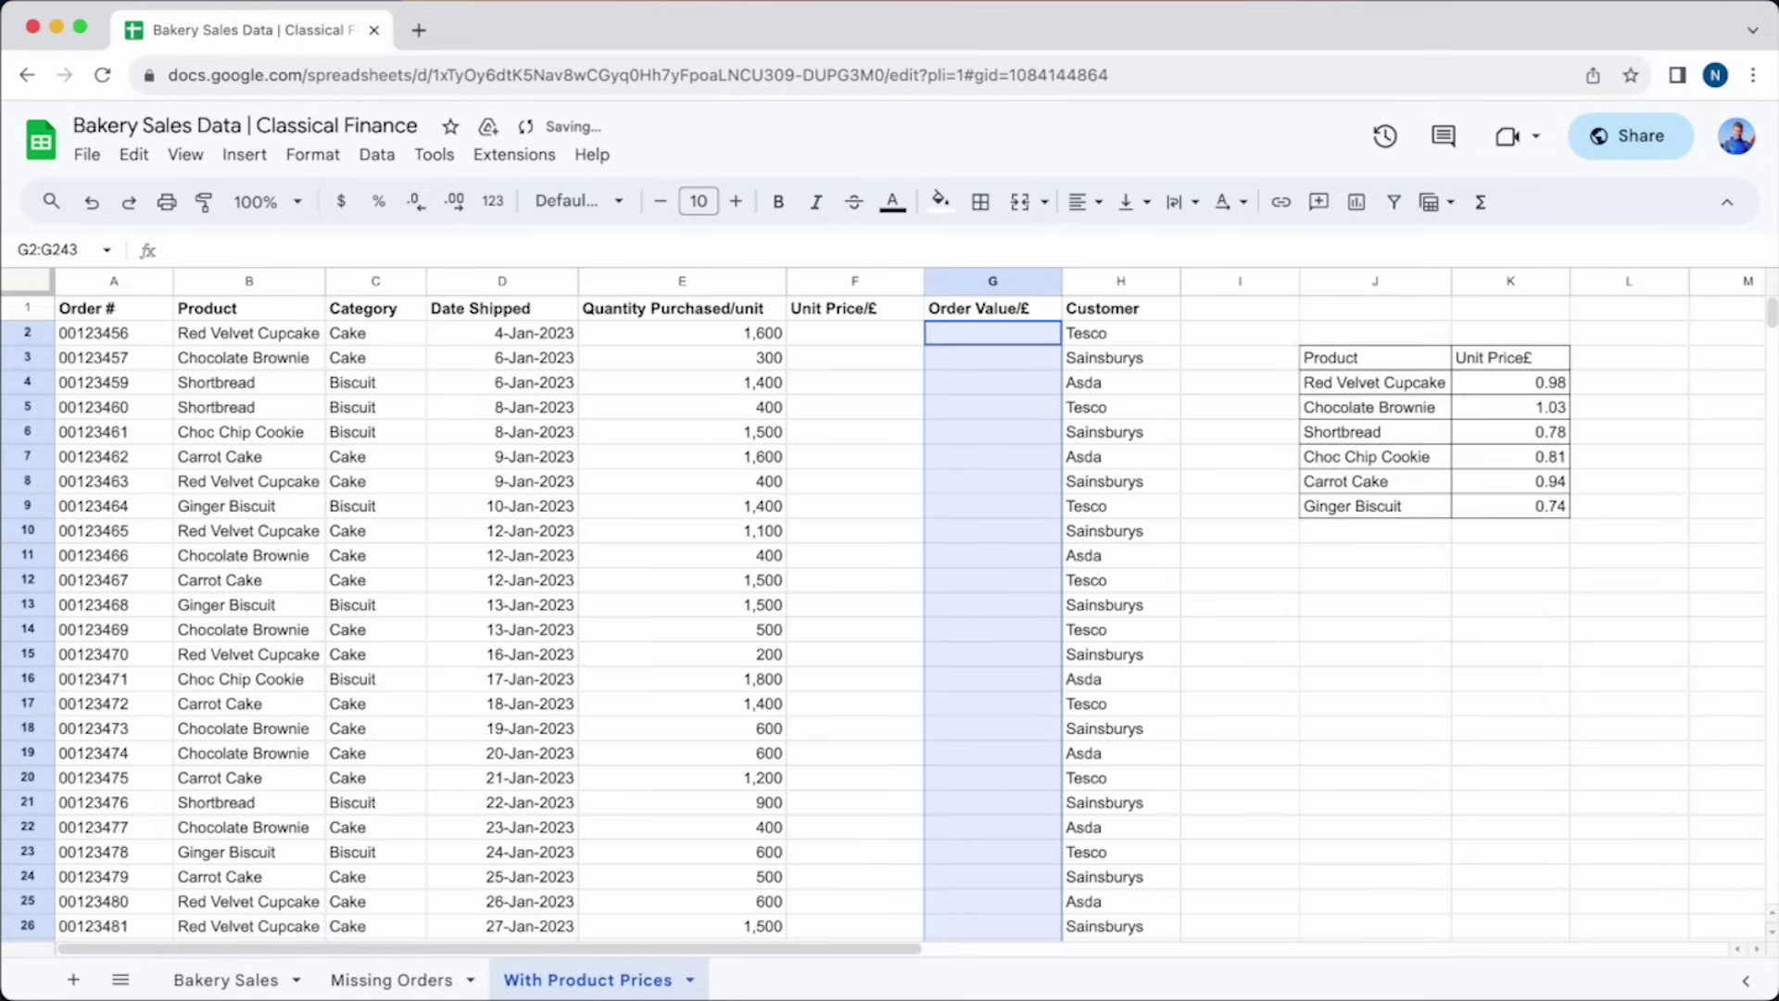
pyautogui.click(853, 339)
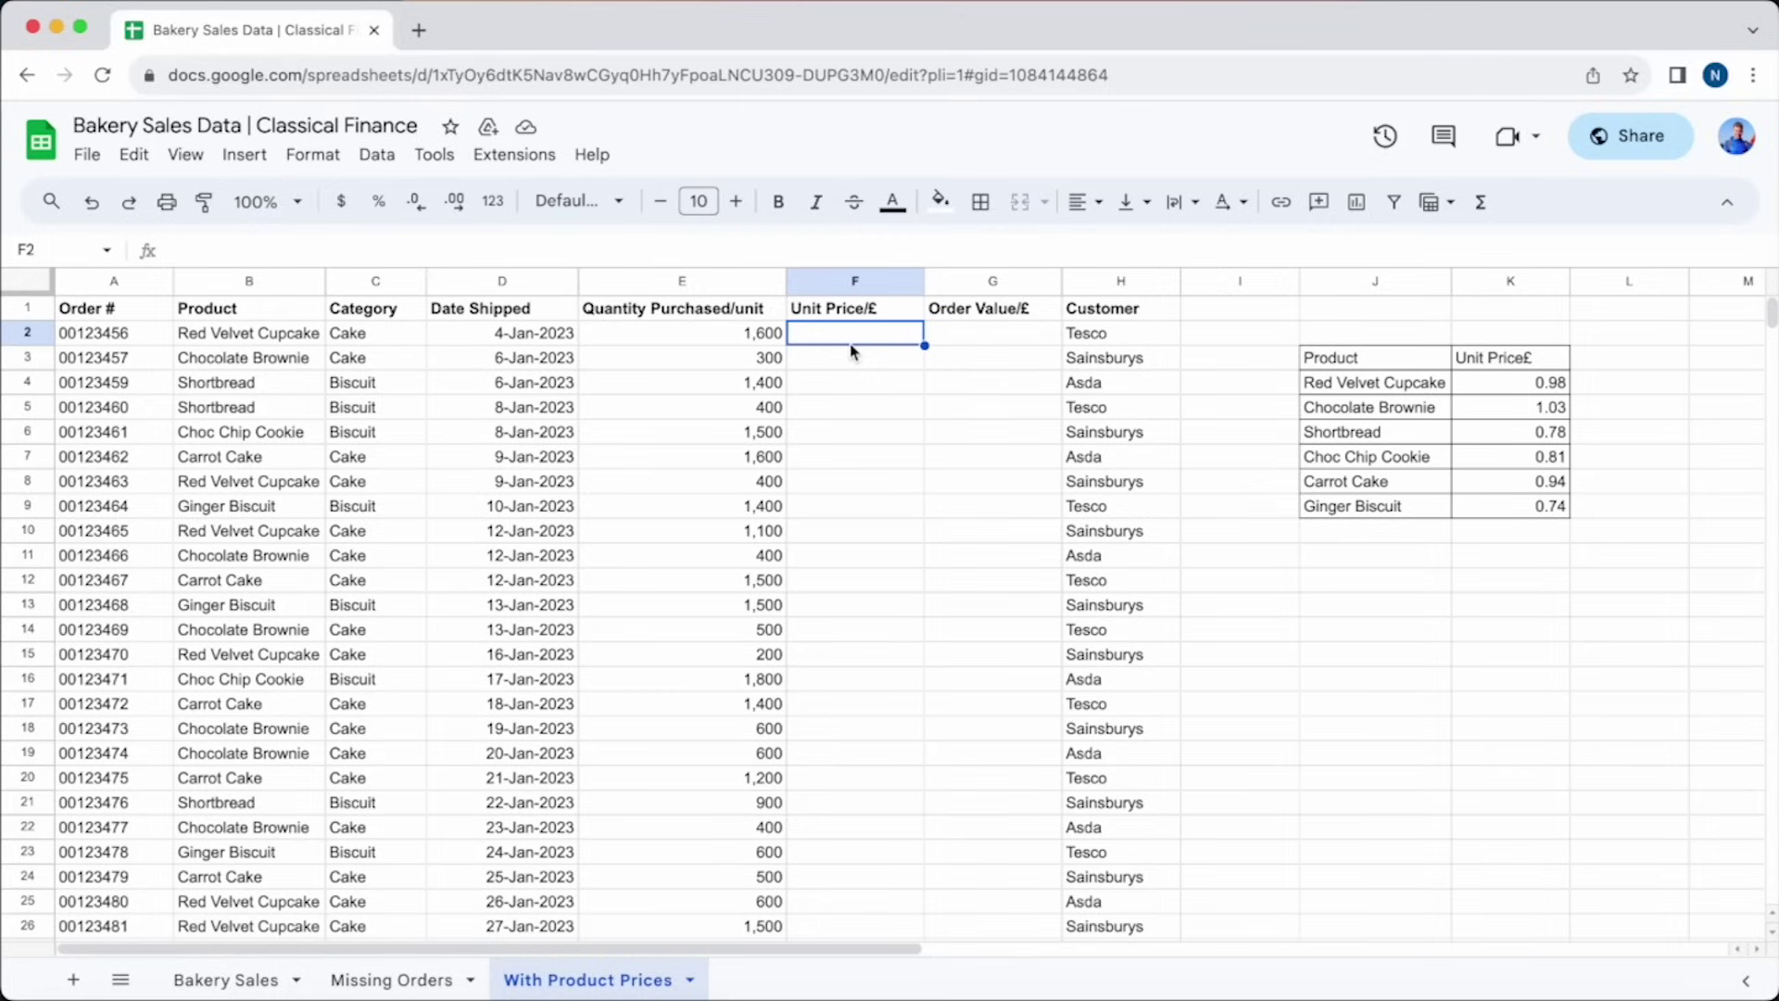
pyautogui.click(855, 313)
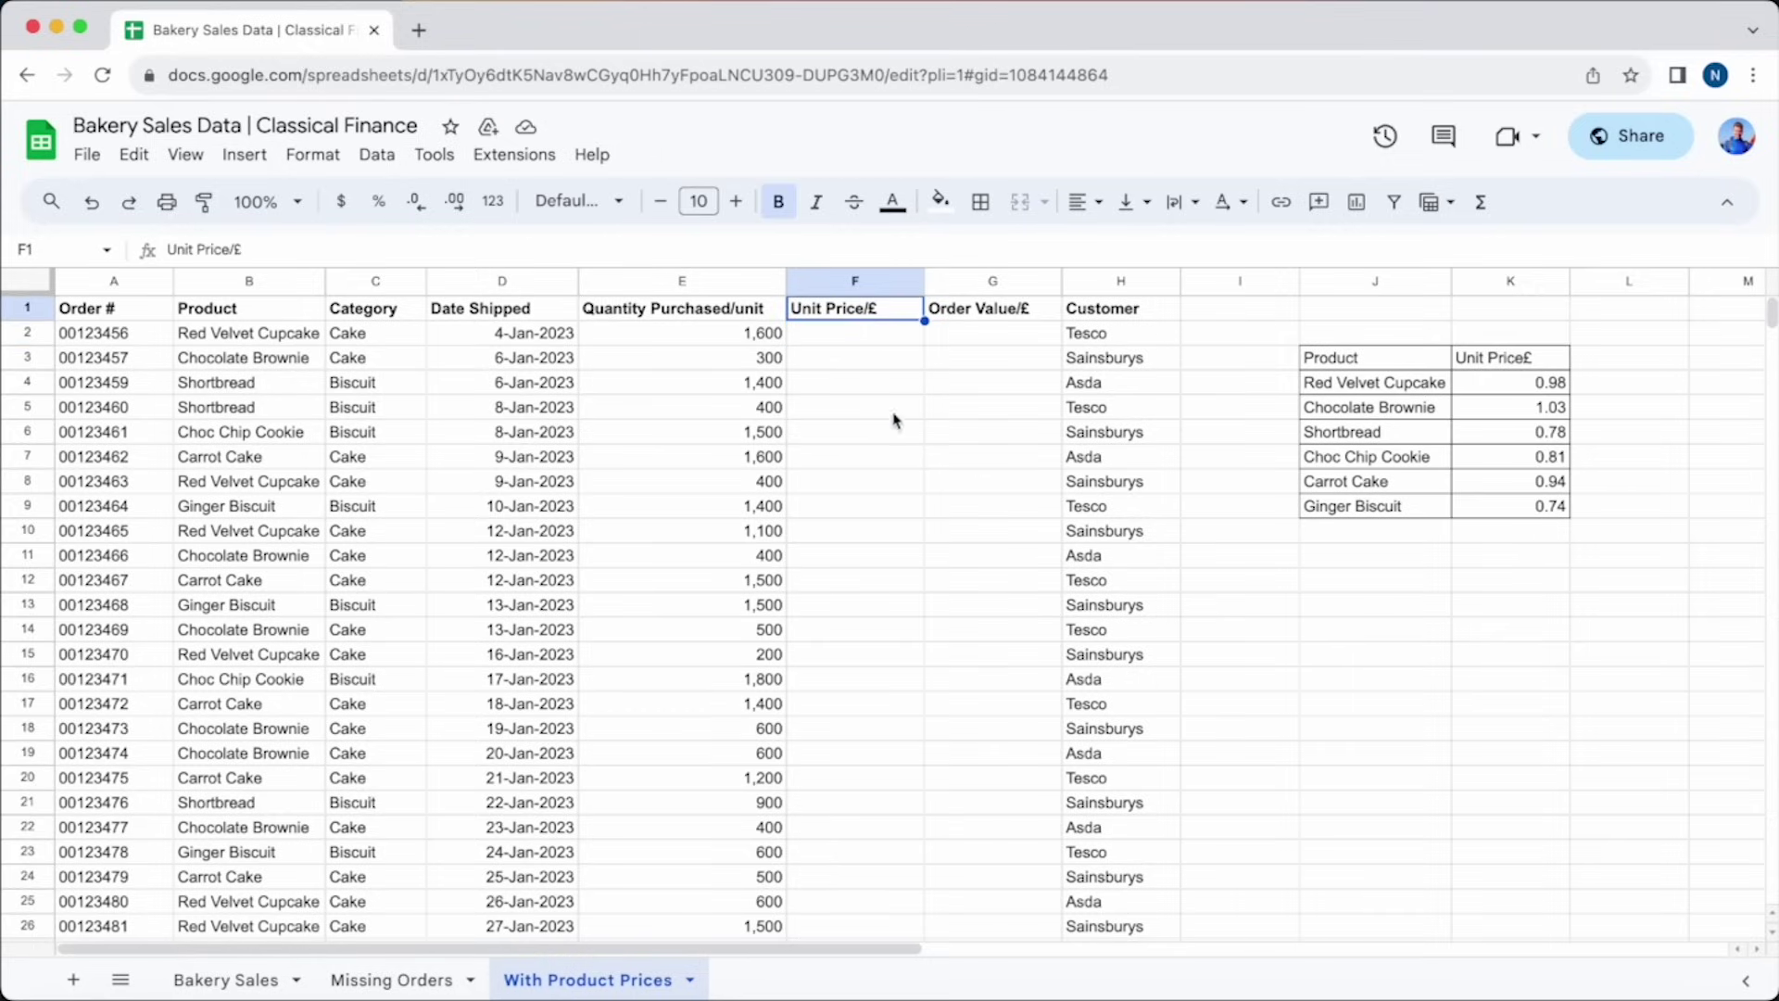
pyautogui.click(1001, 320)
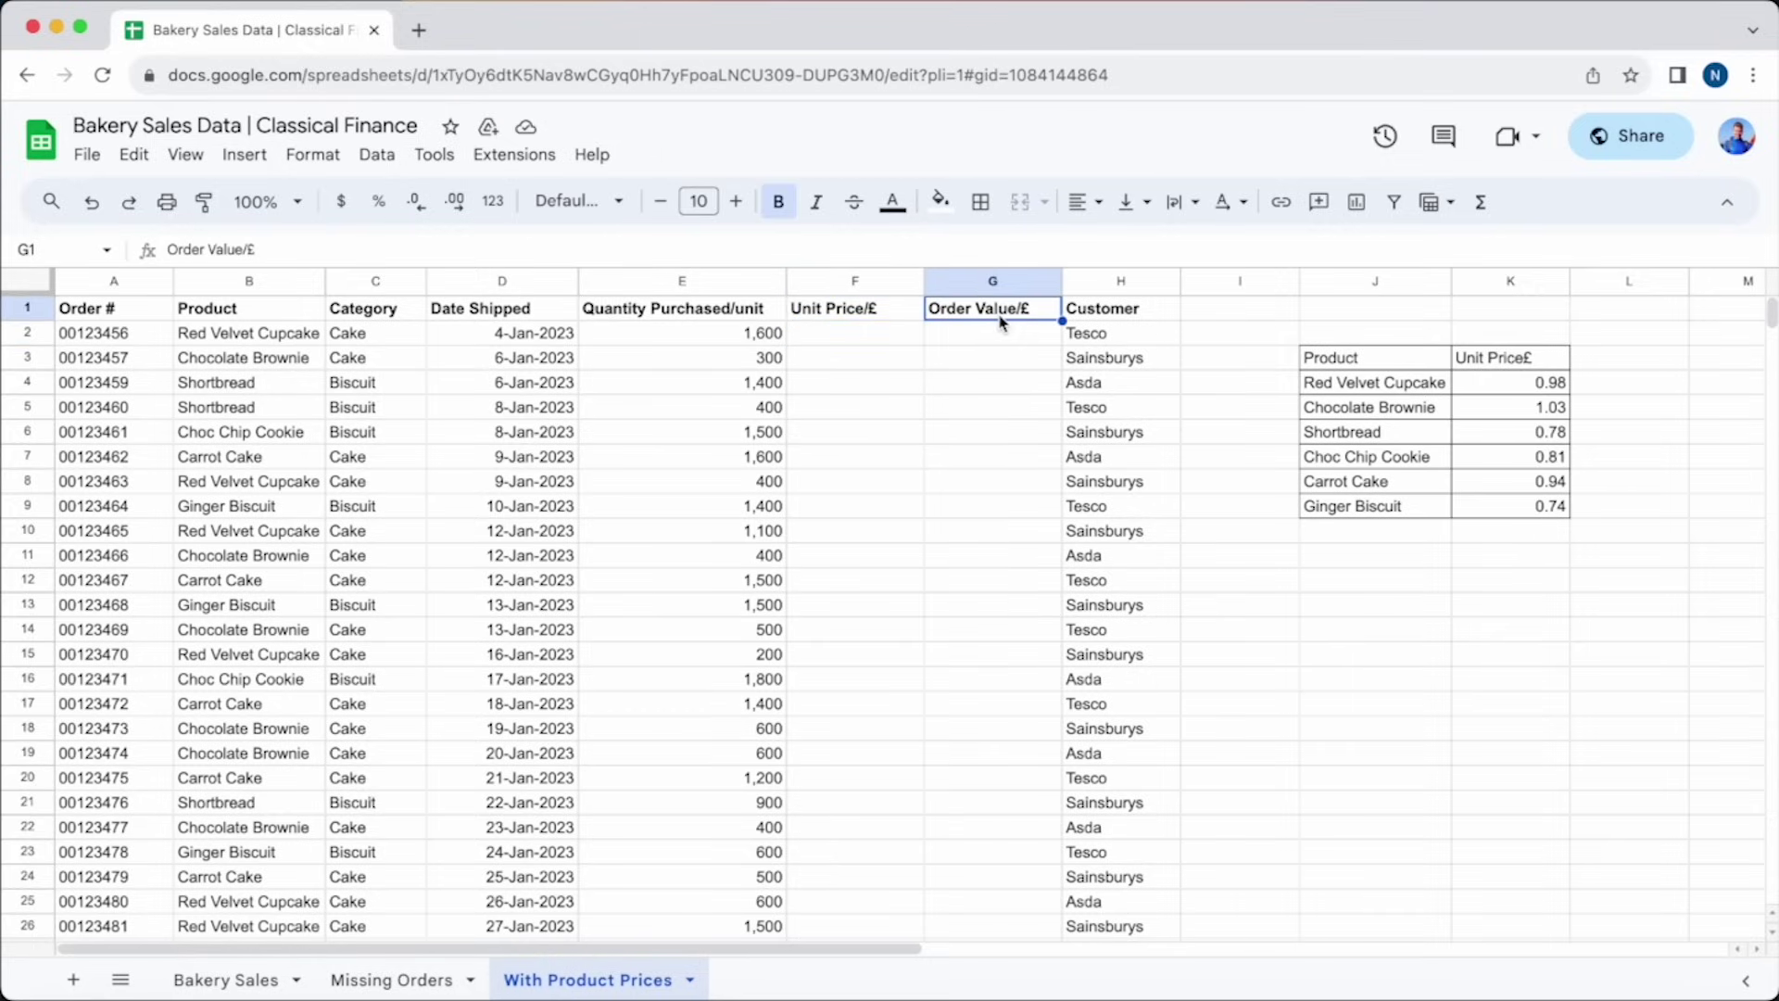
pyautogui.click(848, 346)
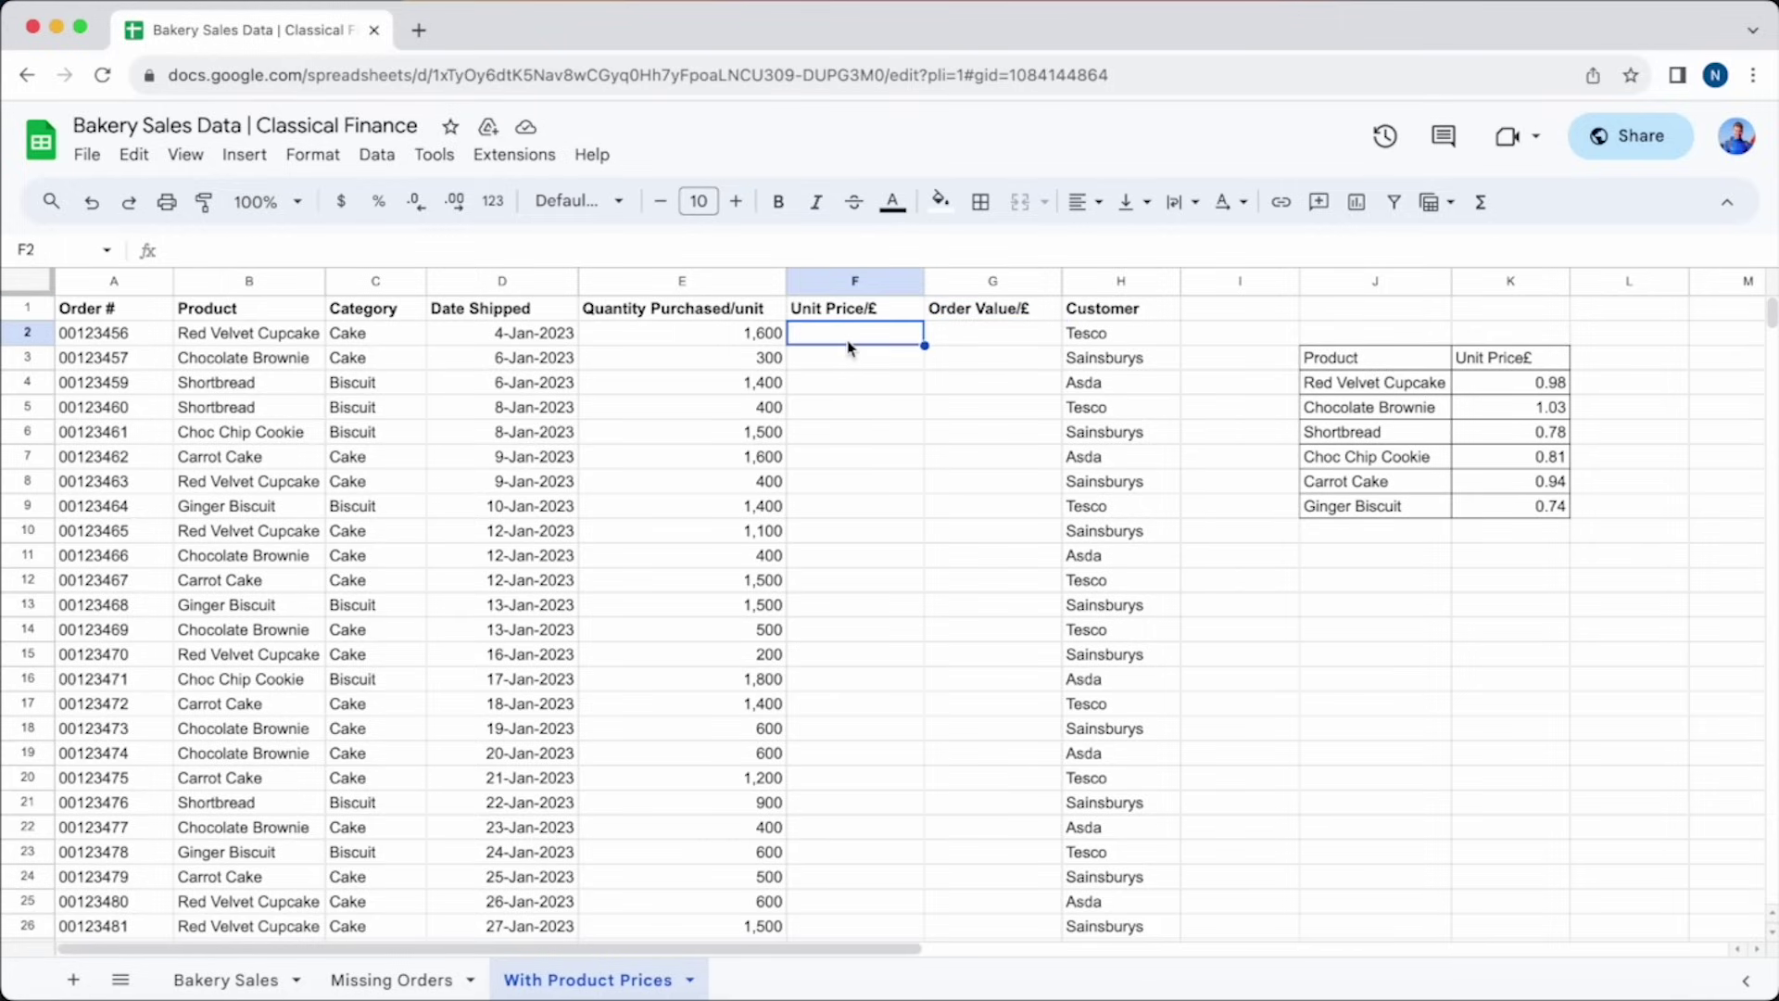
# Build =VLOOKUP(B2,J3:K9,2,FALSE) in F2 to fetch each product's unit price.
pyautogui.write('=')
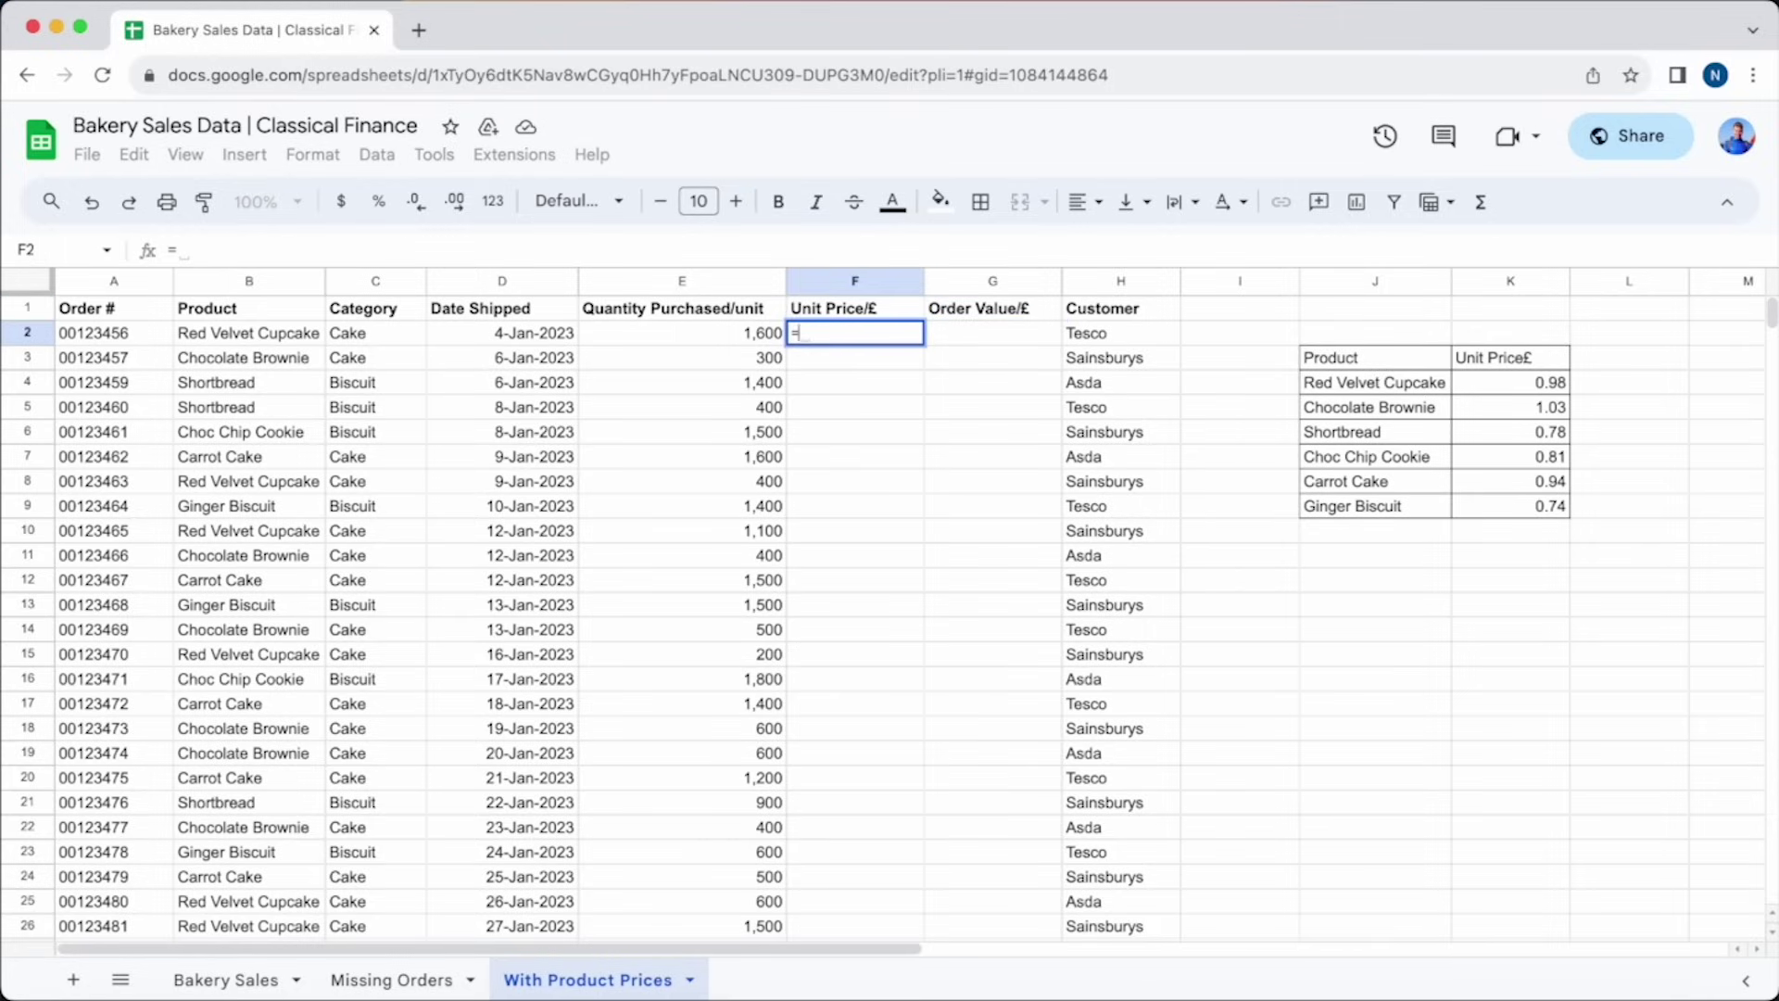
pyautogui.write('VLOOKUP(')
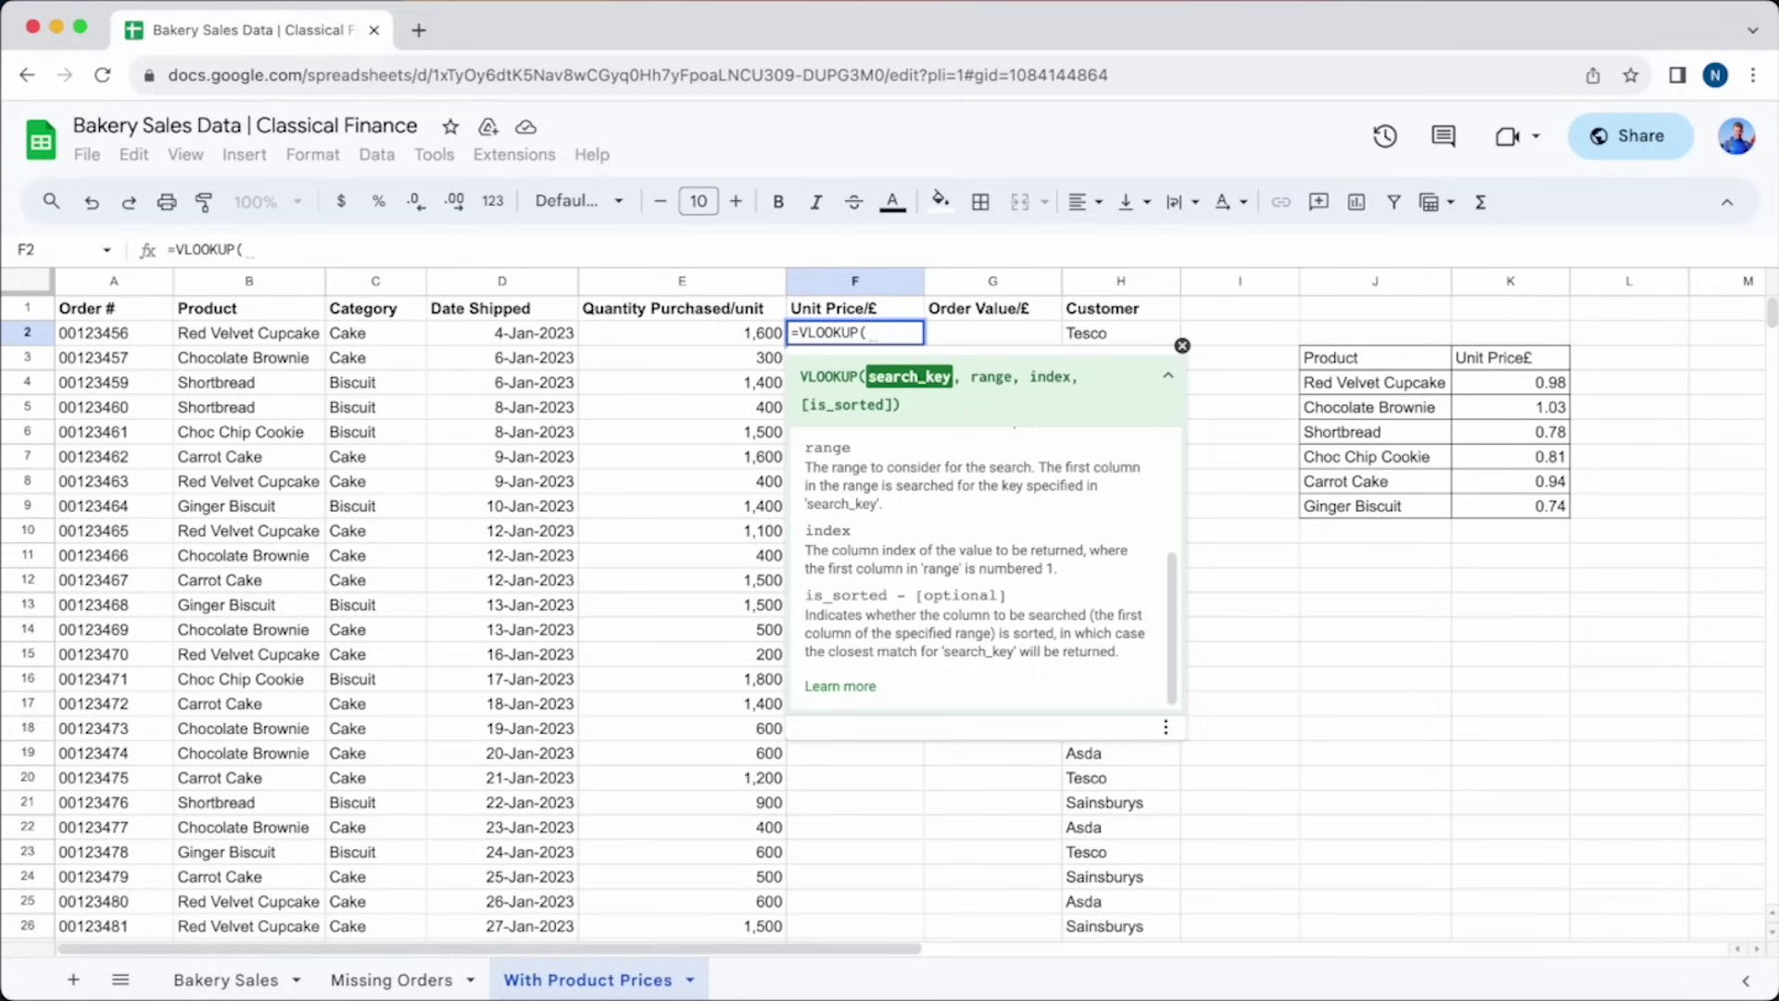
pyautogui.click(295, 339)
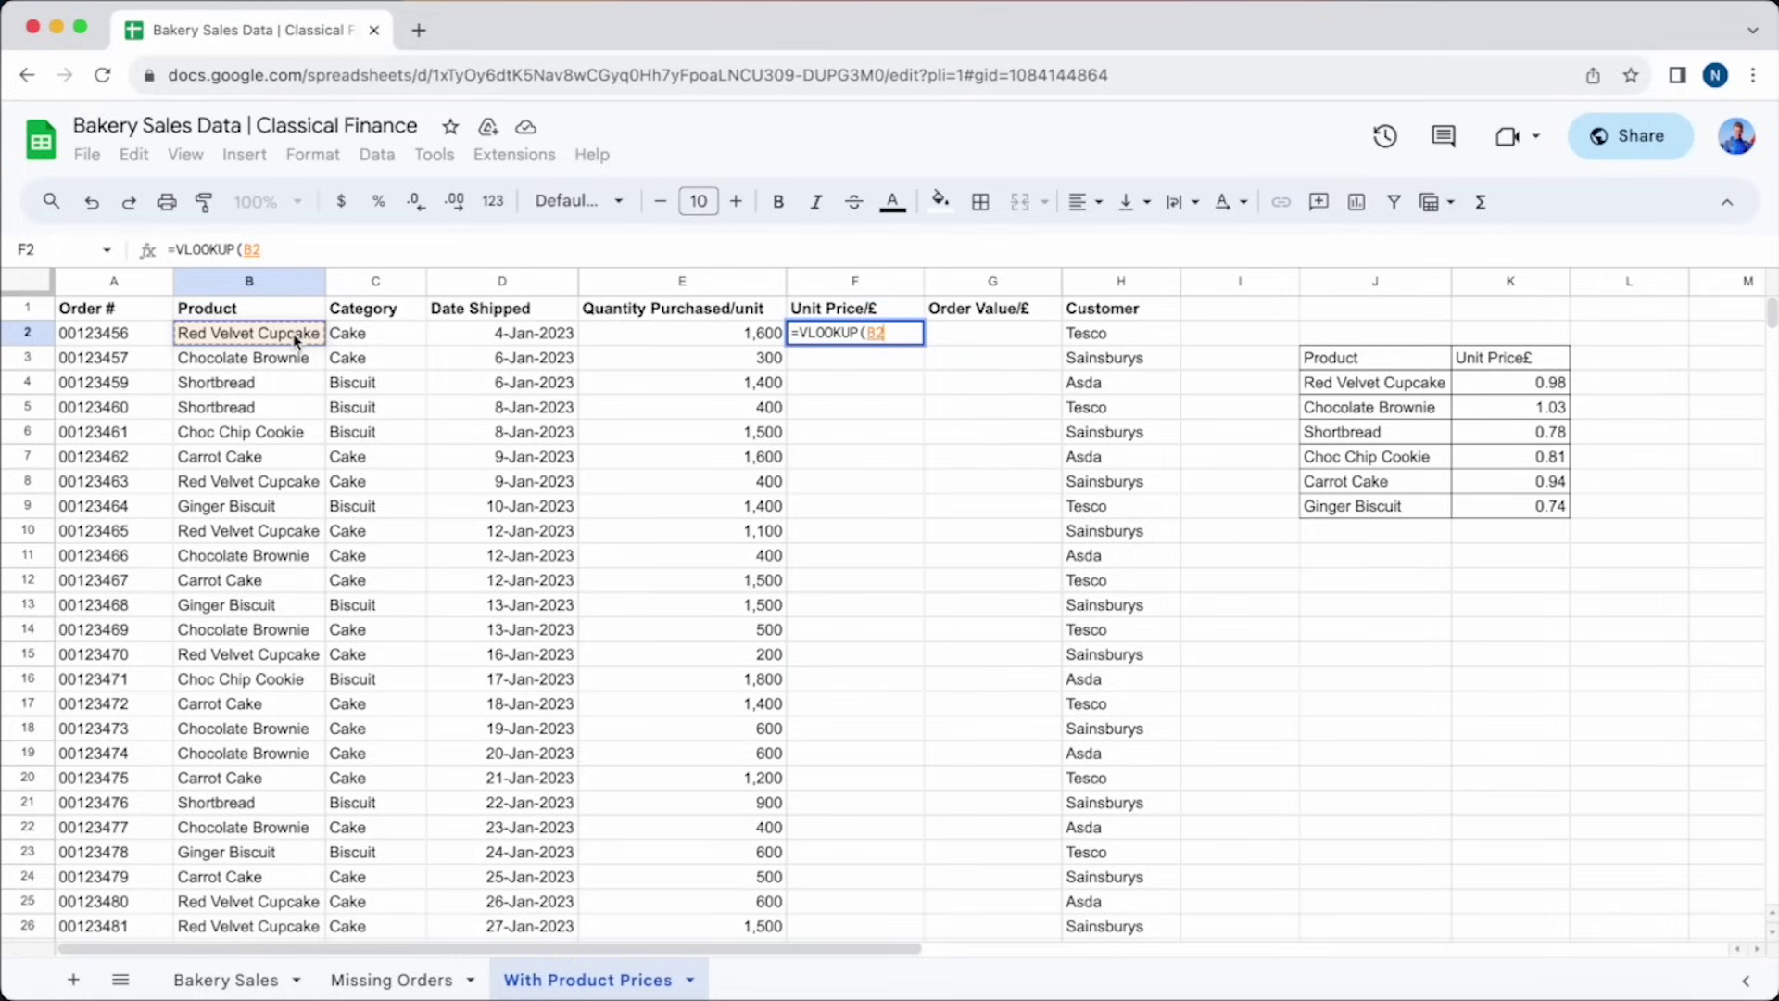
pyautogui.write(',')
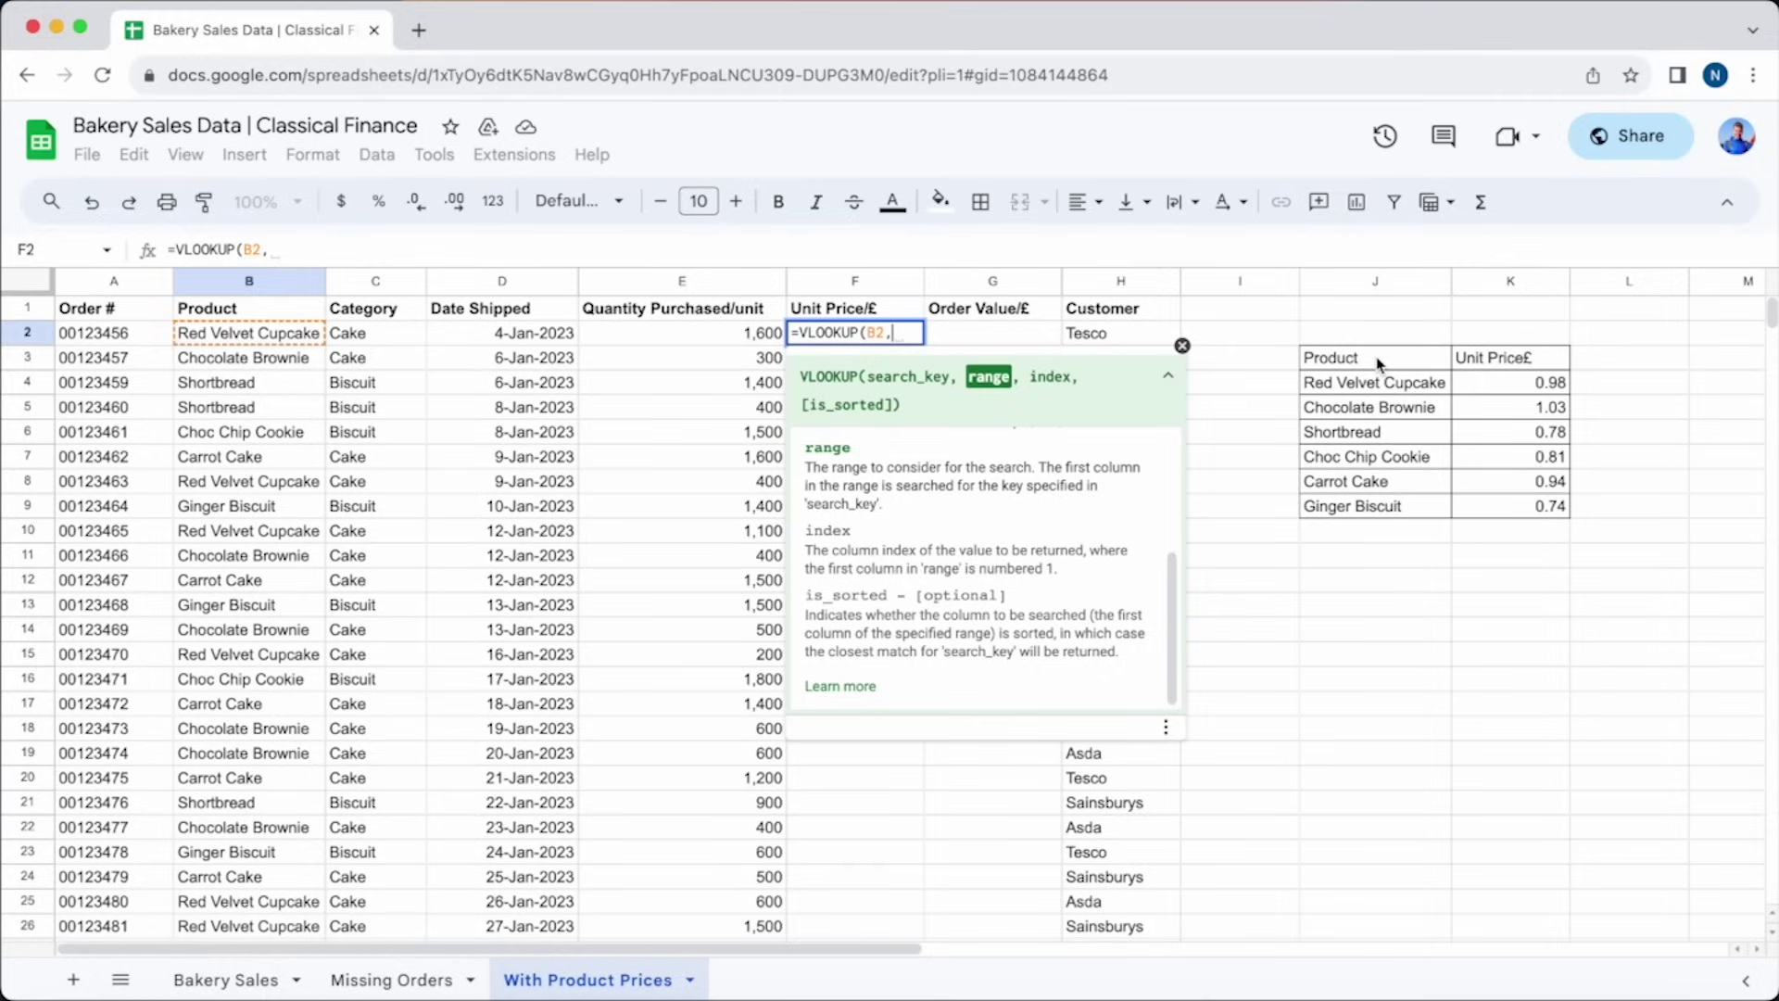
pyautogui.moveTo(1381, 363); pyautogui.dragTo(1501, 508)
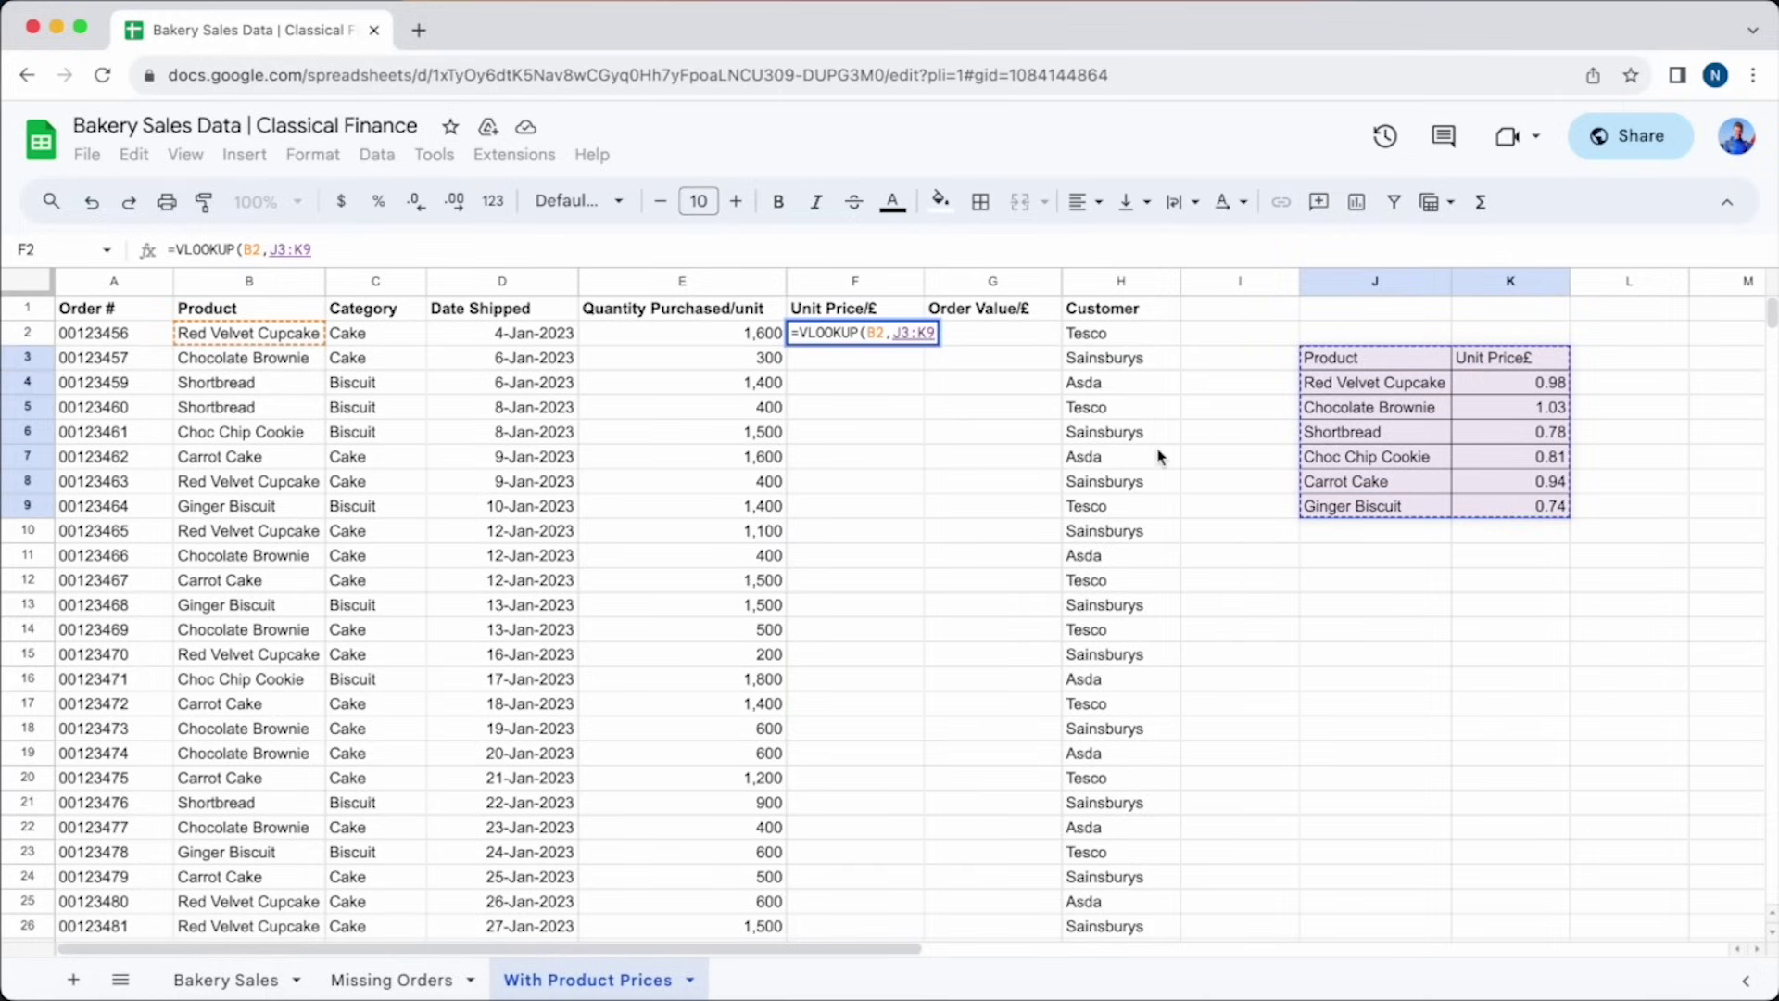
pyautogui.write(',2')
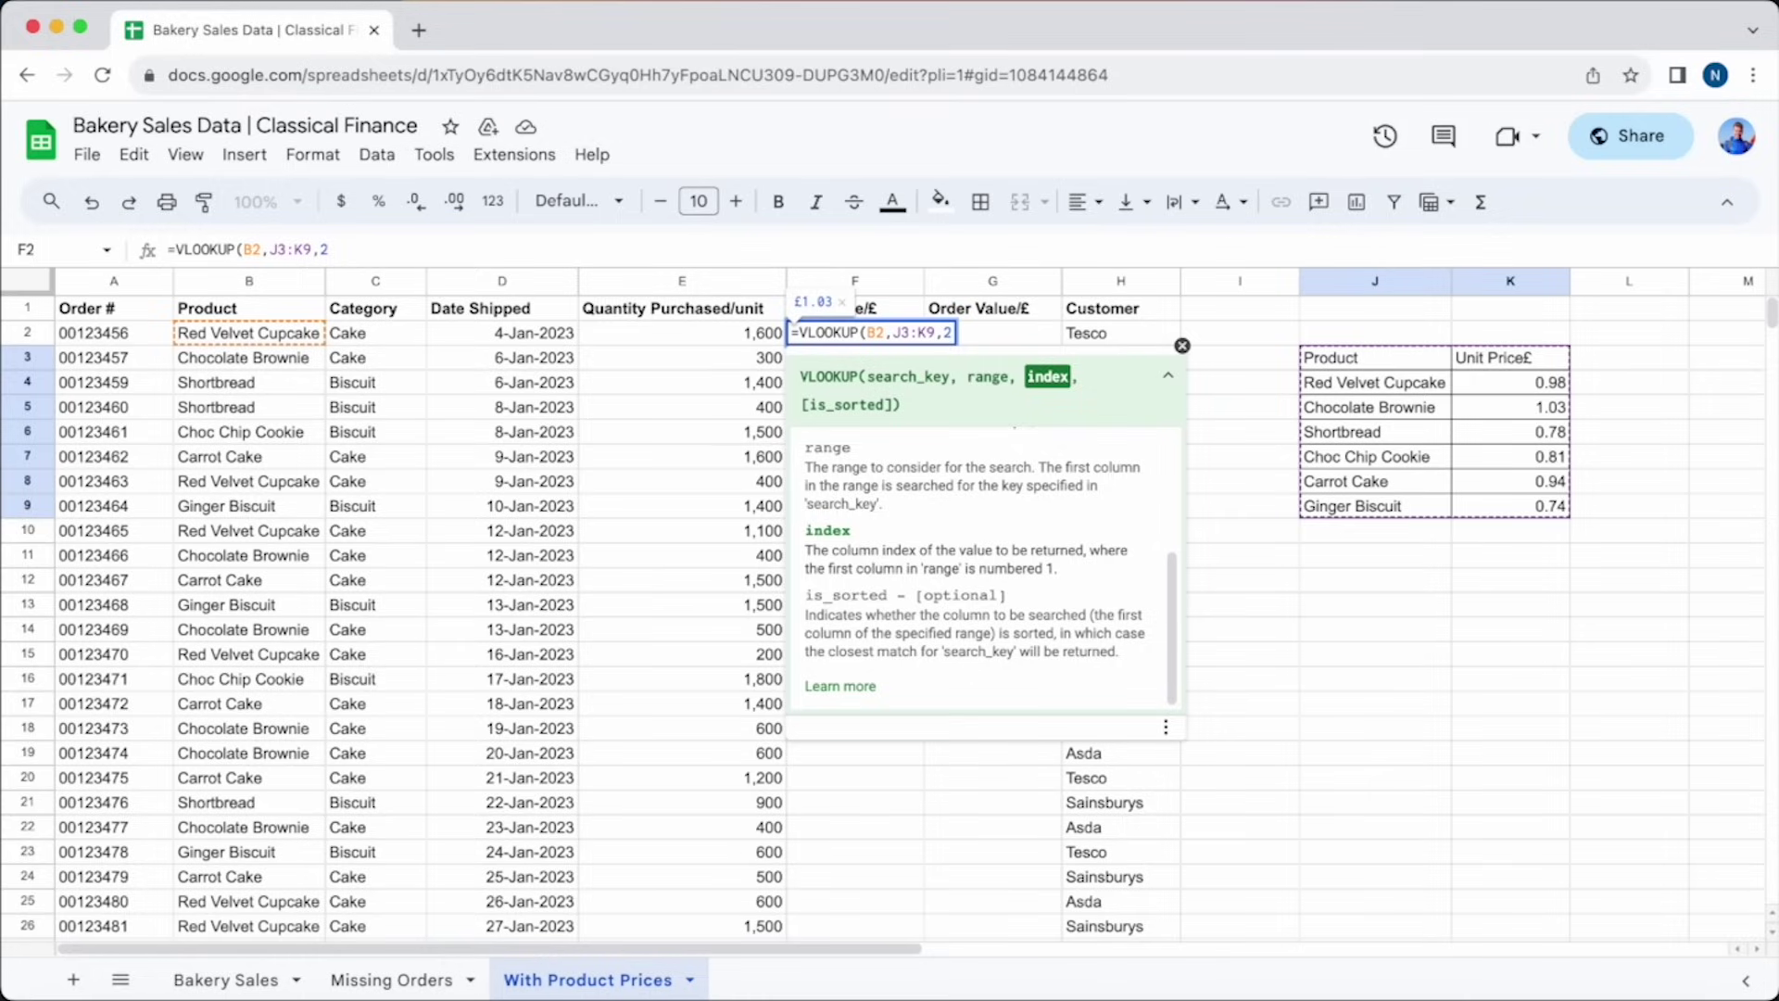
pyautogui.write(',')
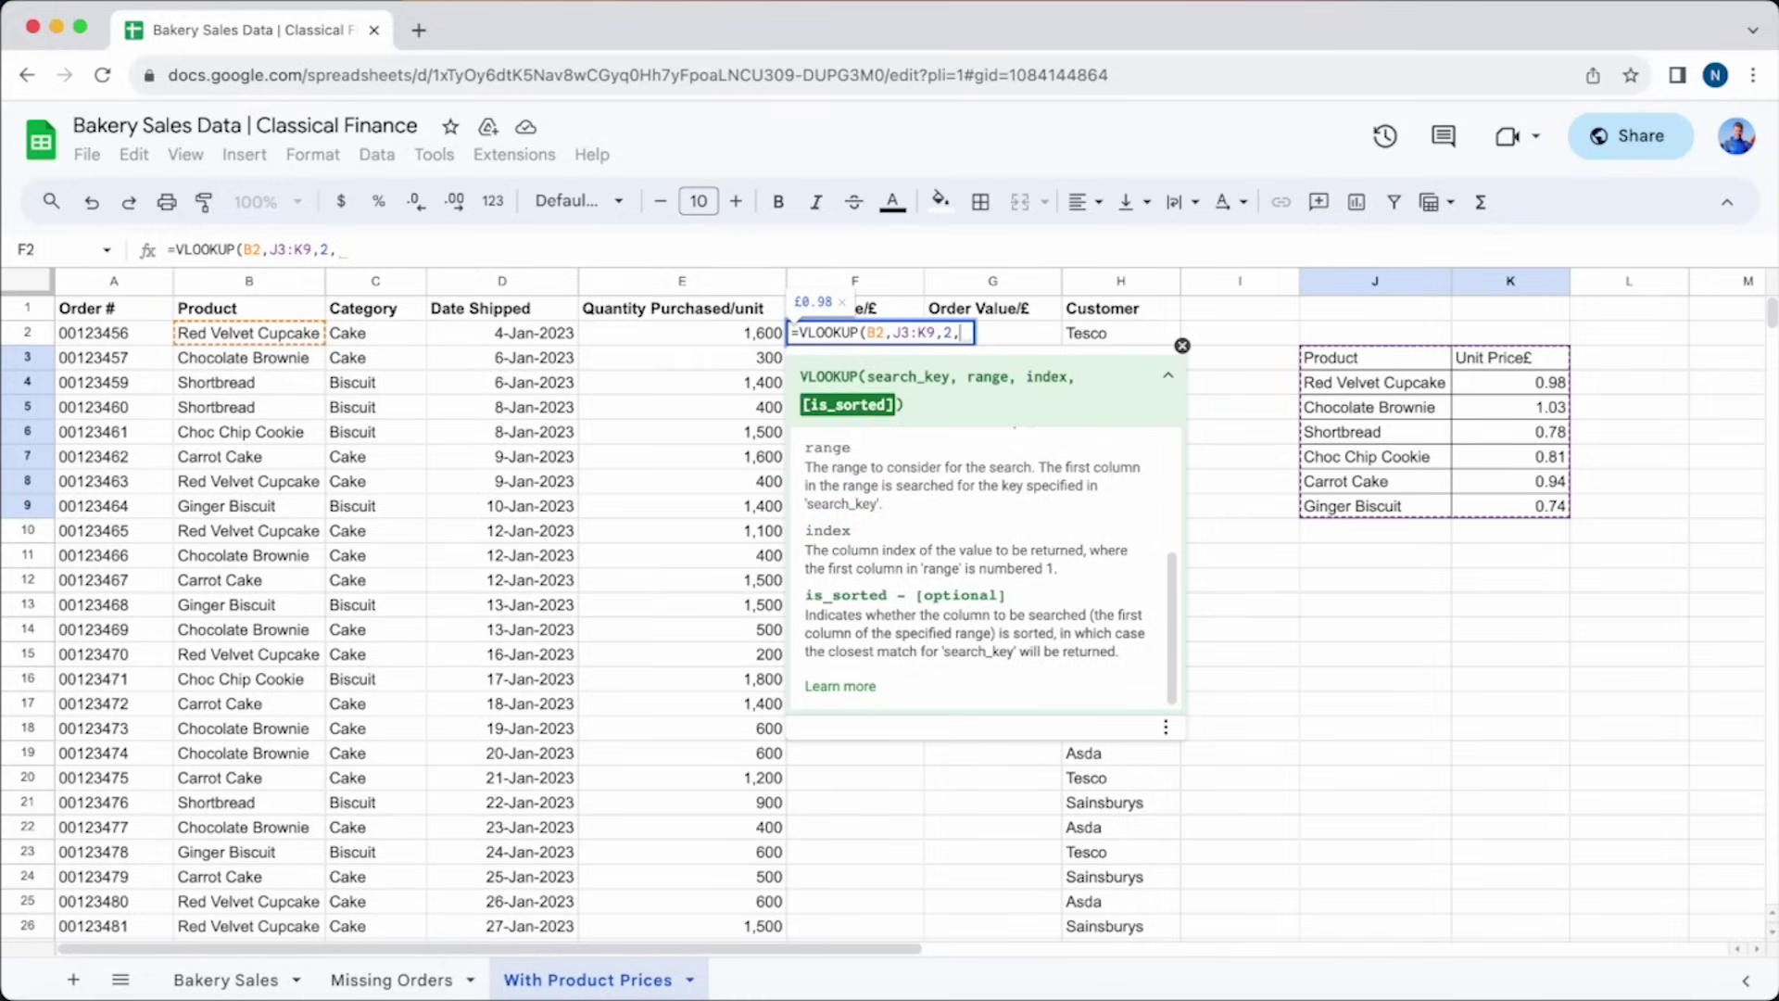
pyautogui.write('FALSE')
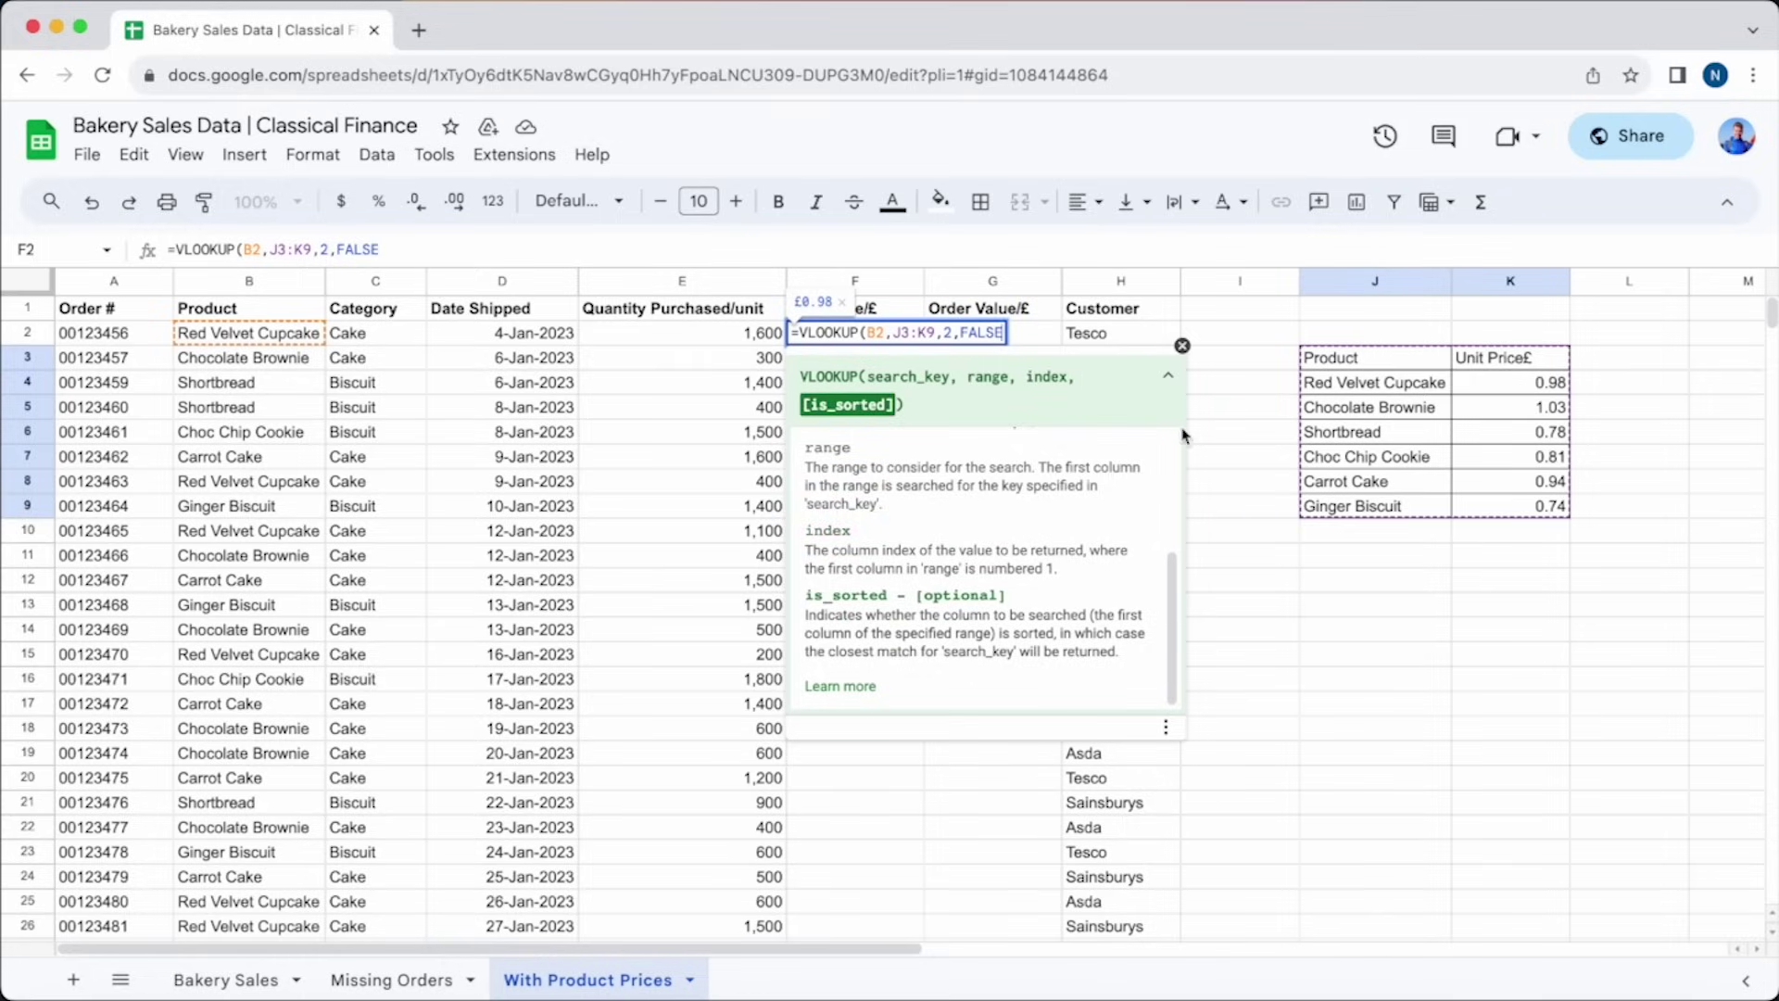
# Lock the lookup range as $J$3:$K$9 and commit the unit price formula.
pyautogui.click(896, 334)
pyautogui.write('$')
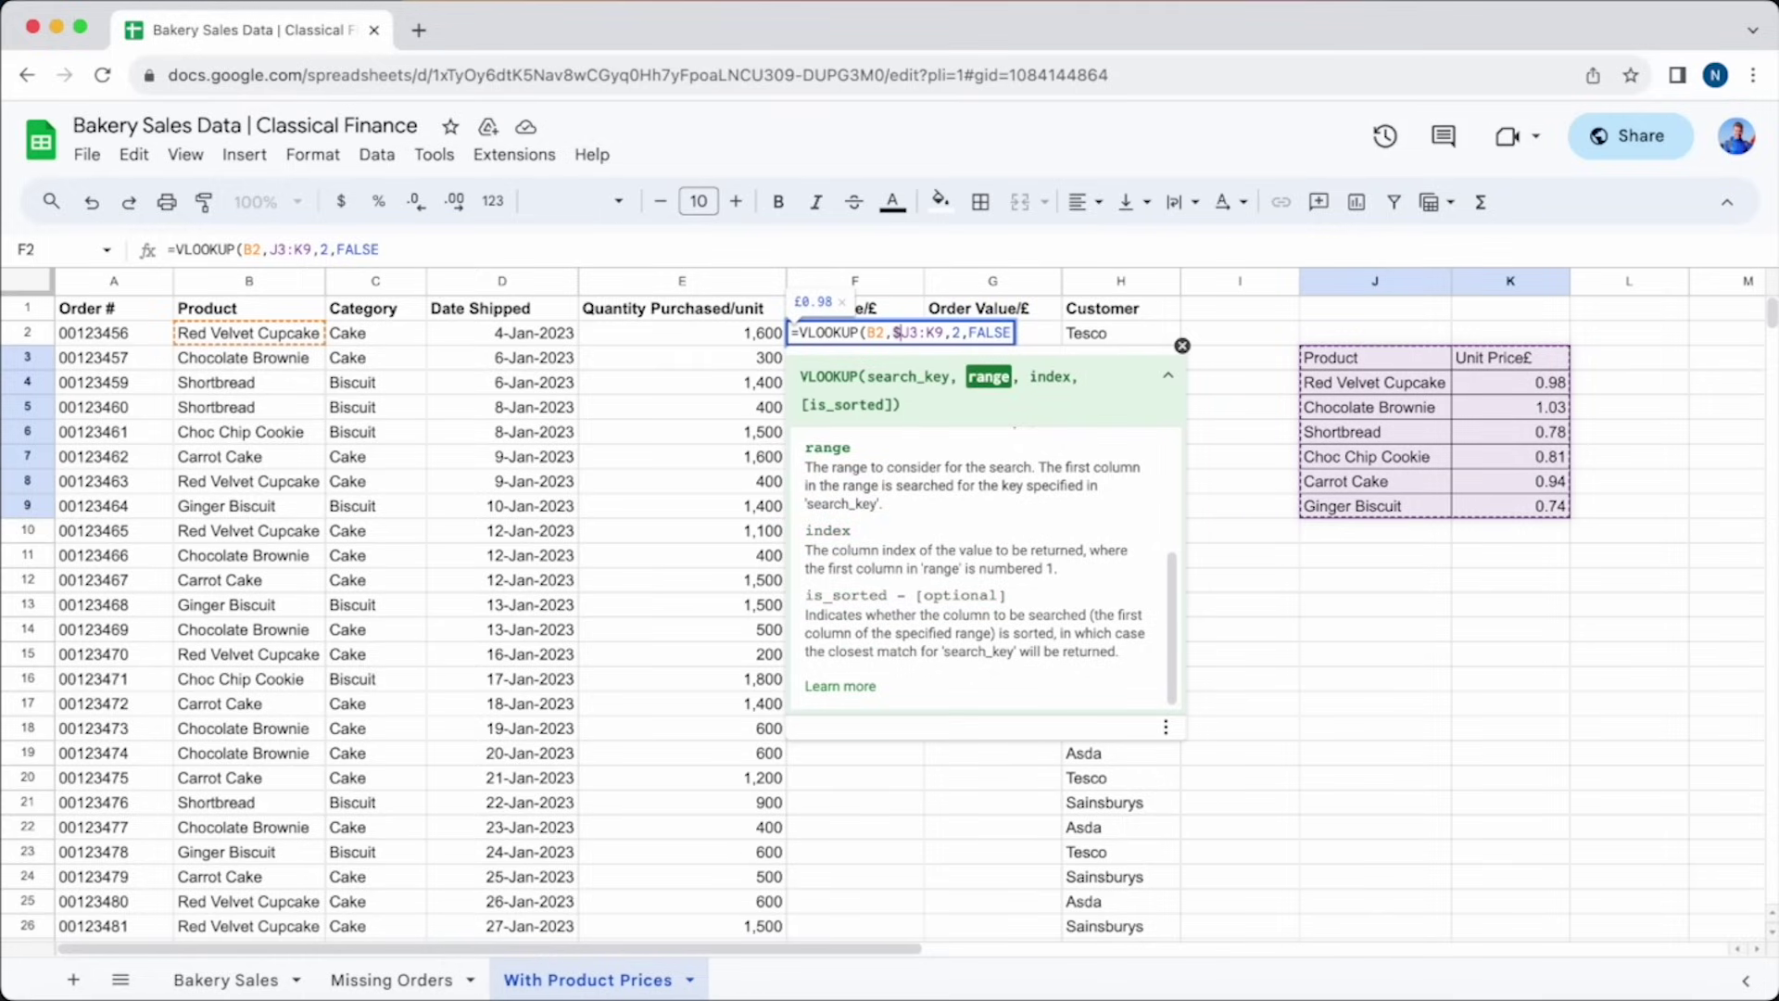
pyautogui.press('Right')
pyautogui.write('$')
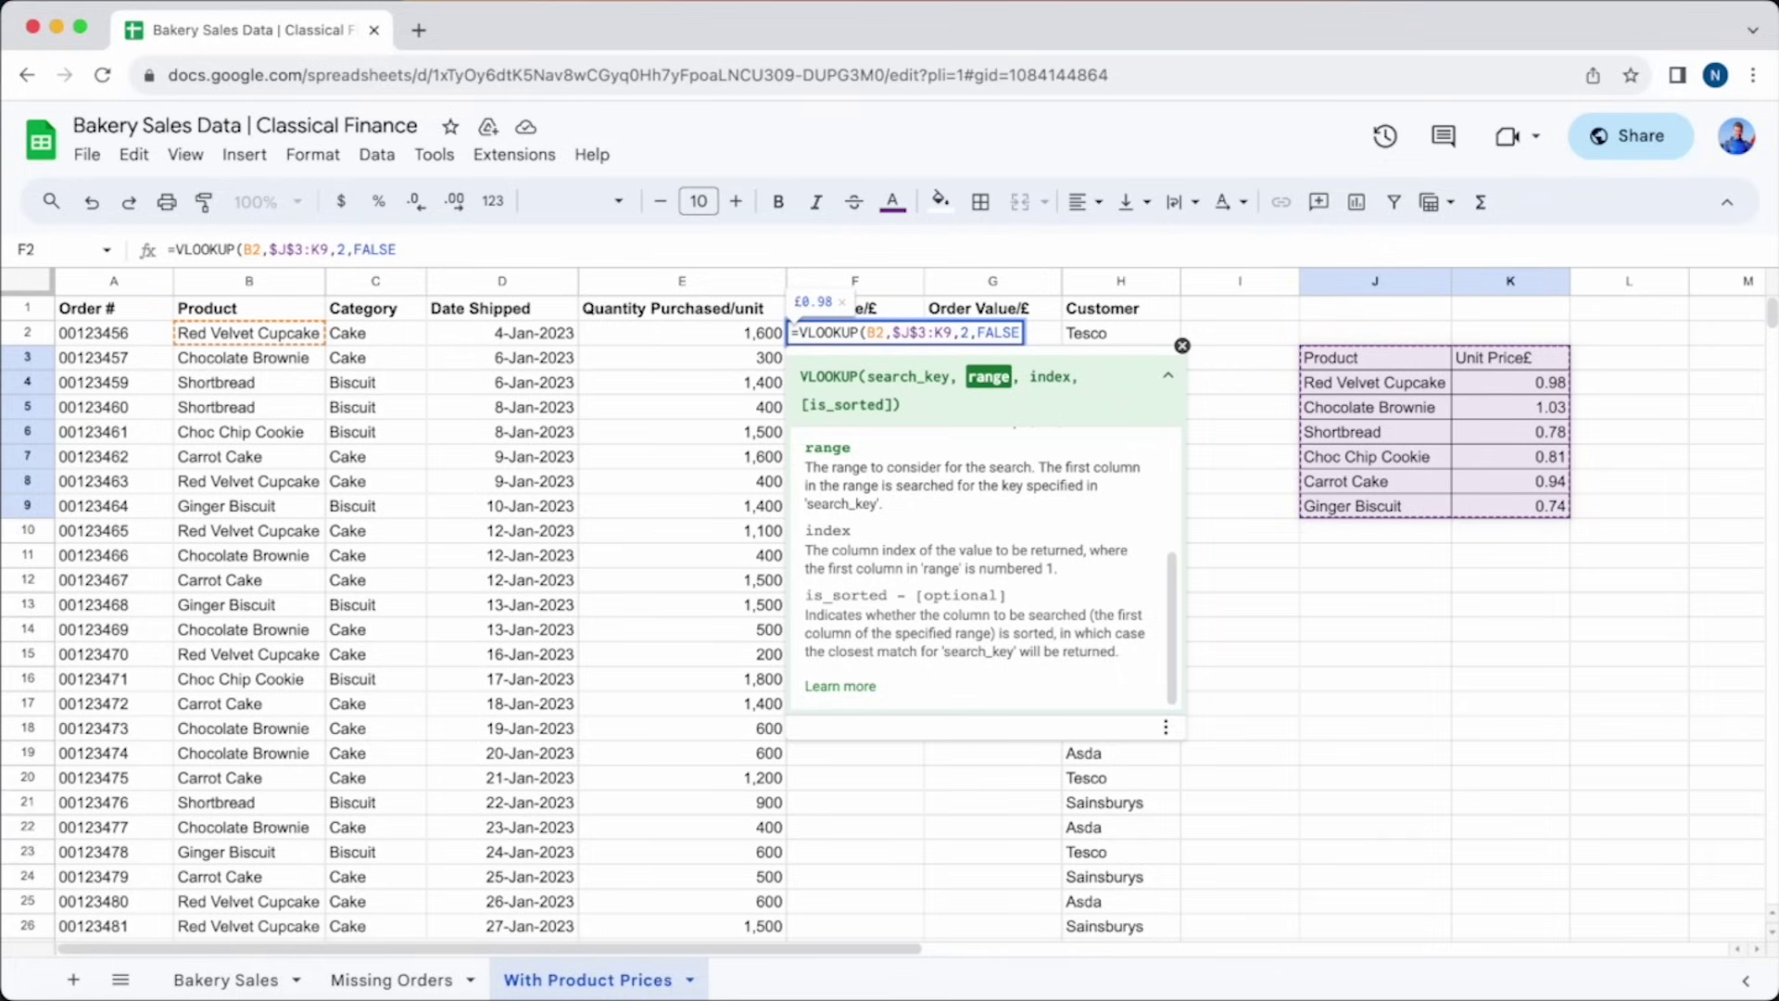
pyautogui.write('$K')
pyautogui.write('$K$')
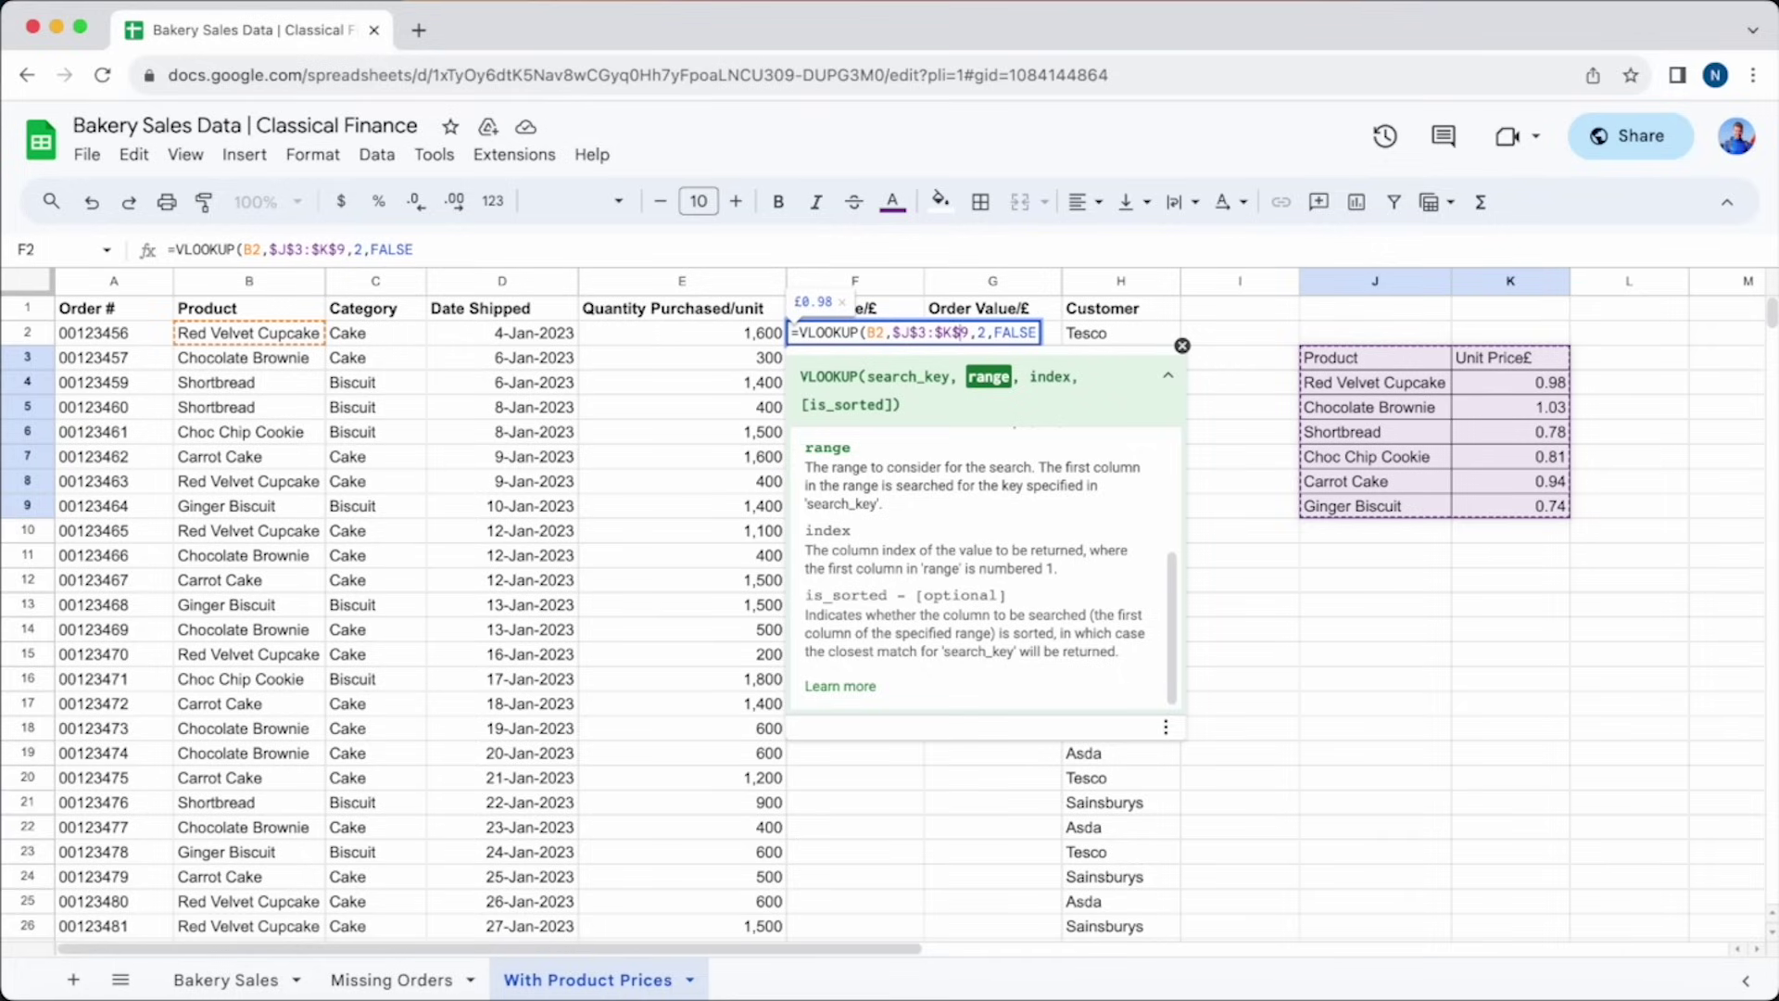
pyautogui.press('Return')
# Auto-fill the unit-price lookup down column F, then fill Order Value with =F2*E2 down column G.
pyautogui.click(953, 506)
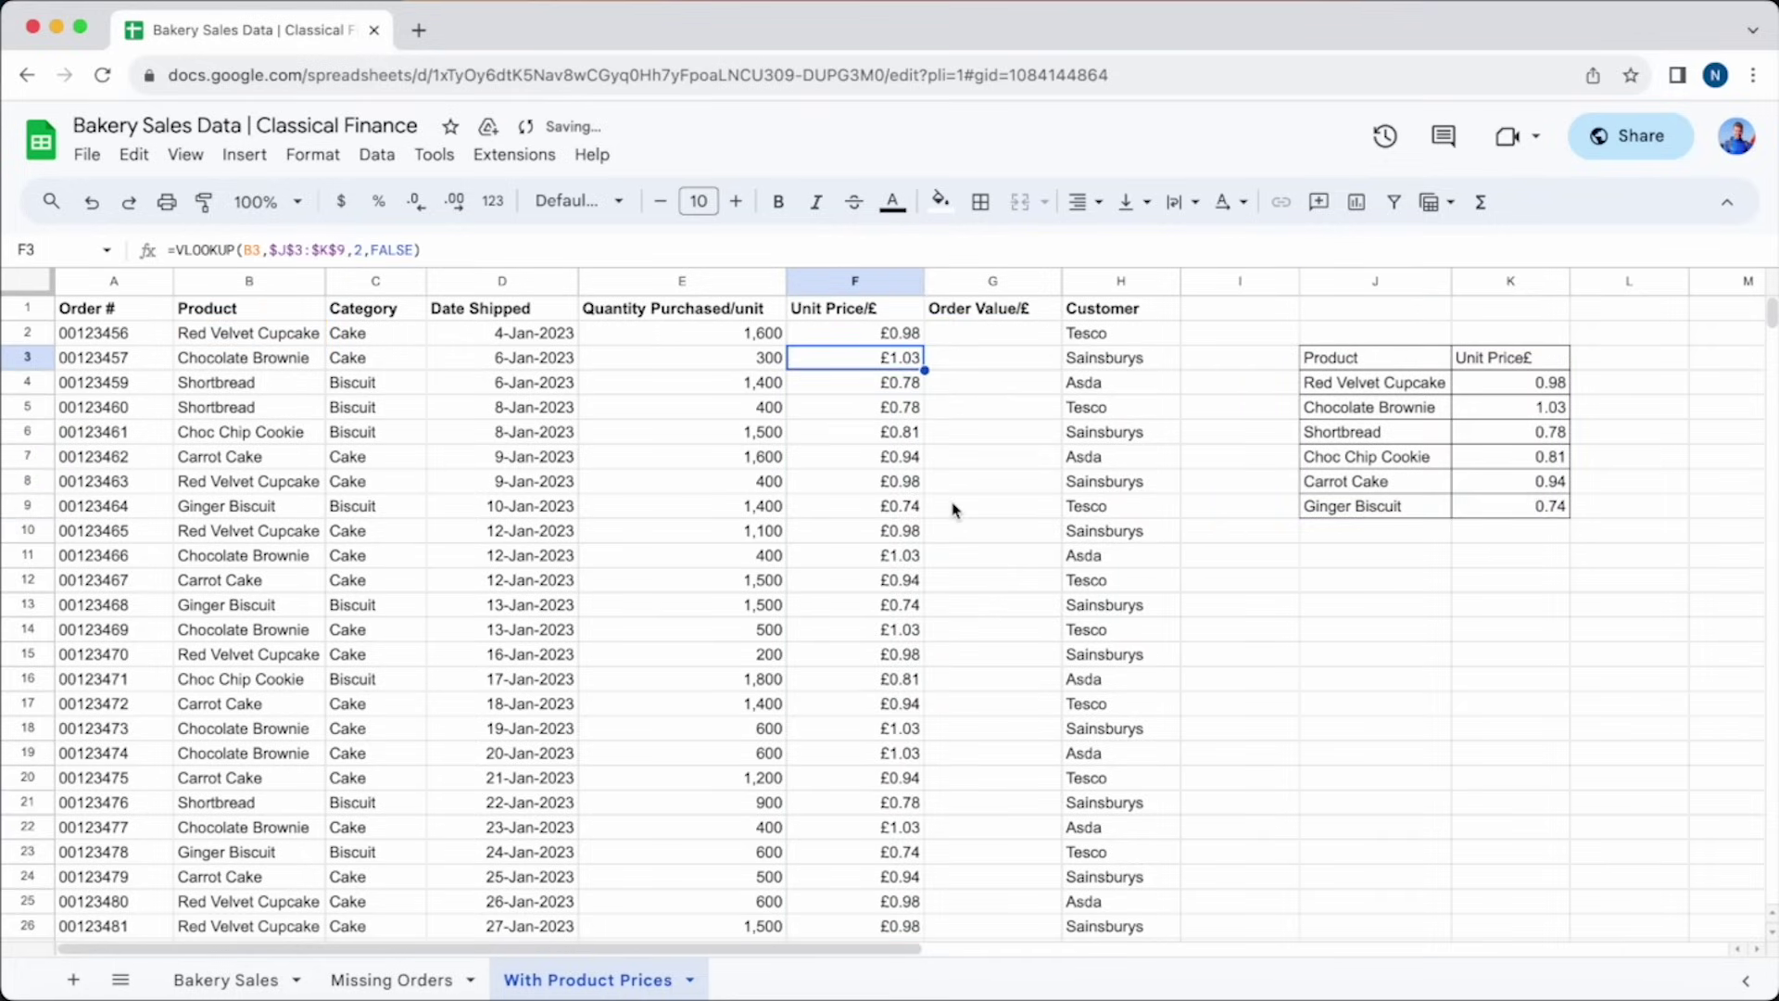
pyautogui.click(1008, 340)
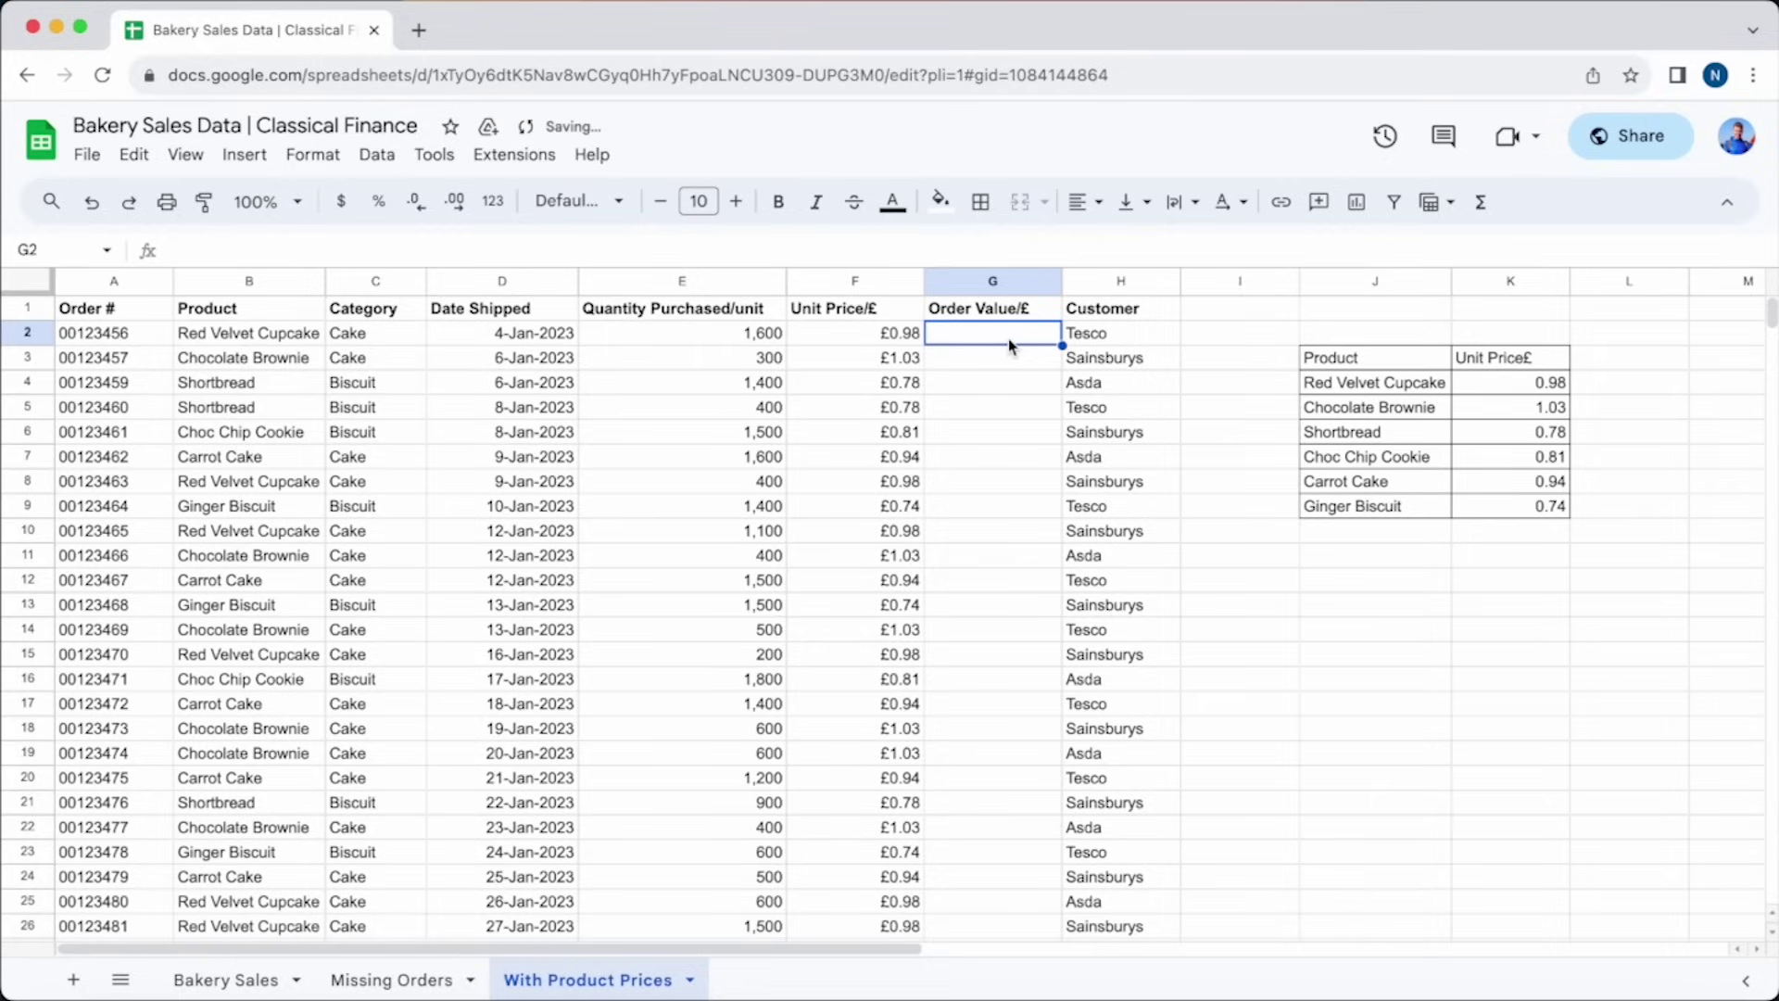
pyautogui.write('=')
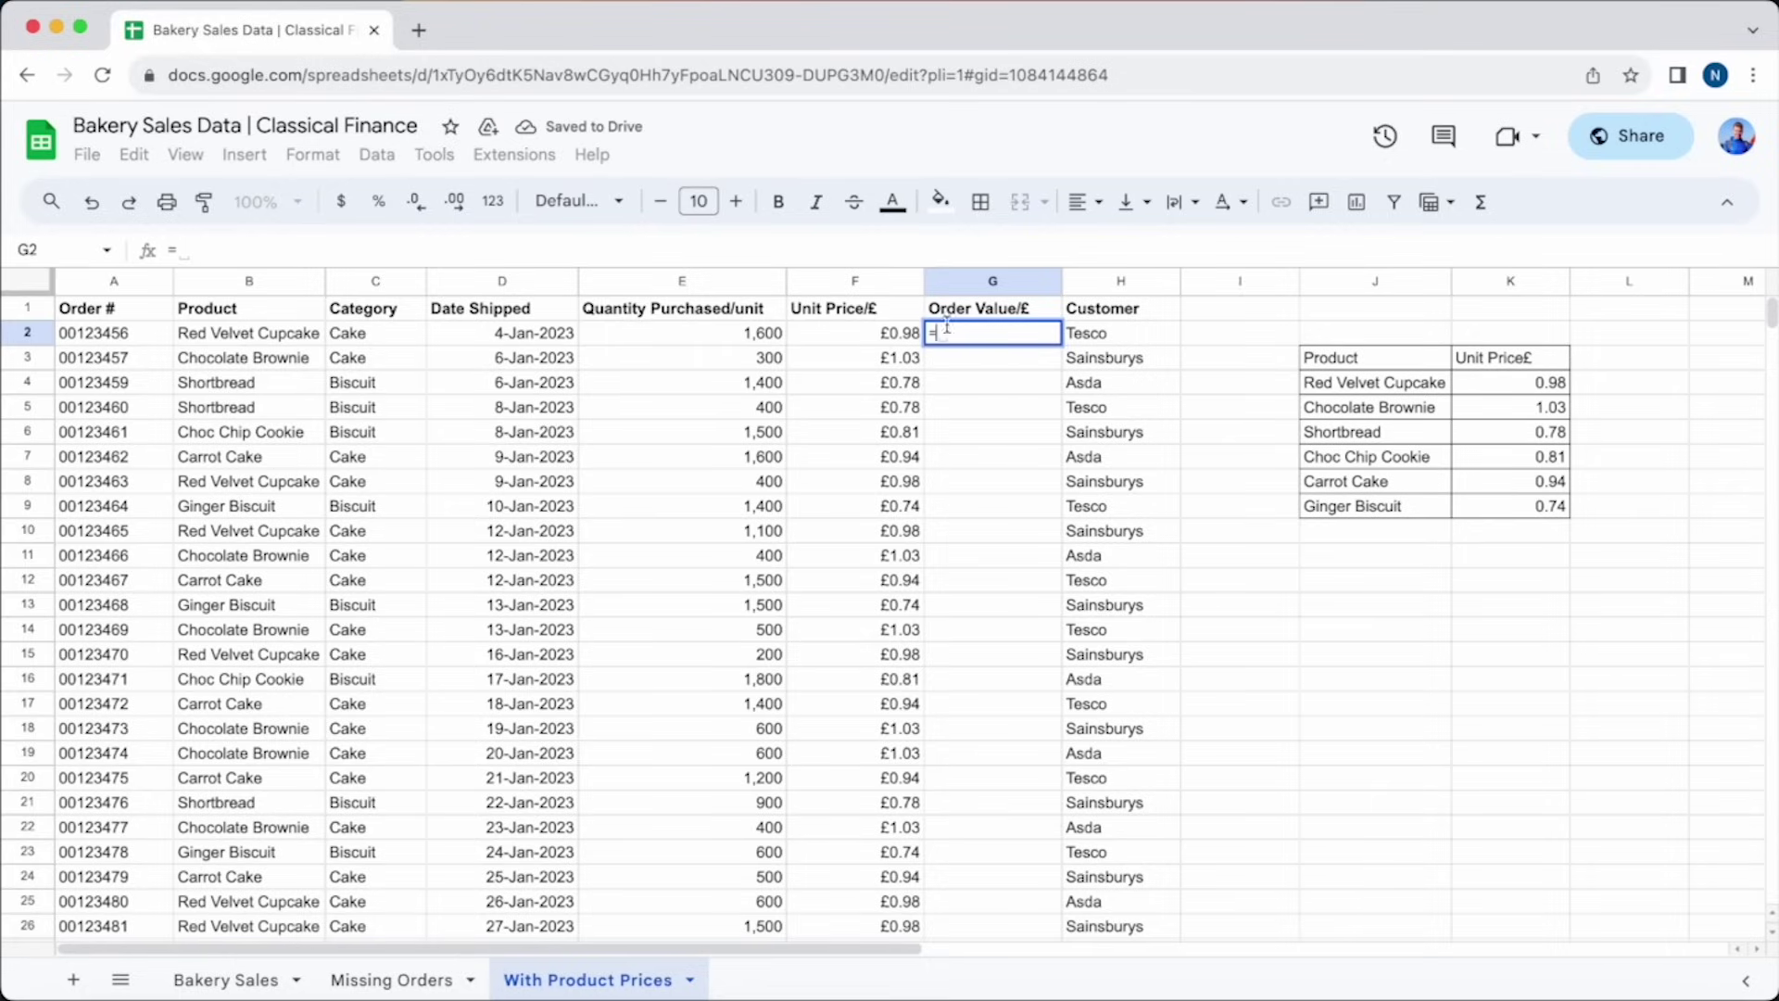
pyautogui.click(880, 336)
pyautogui.write('*')
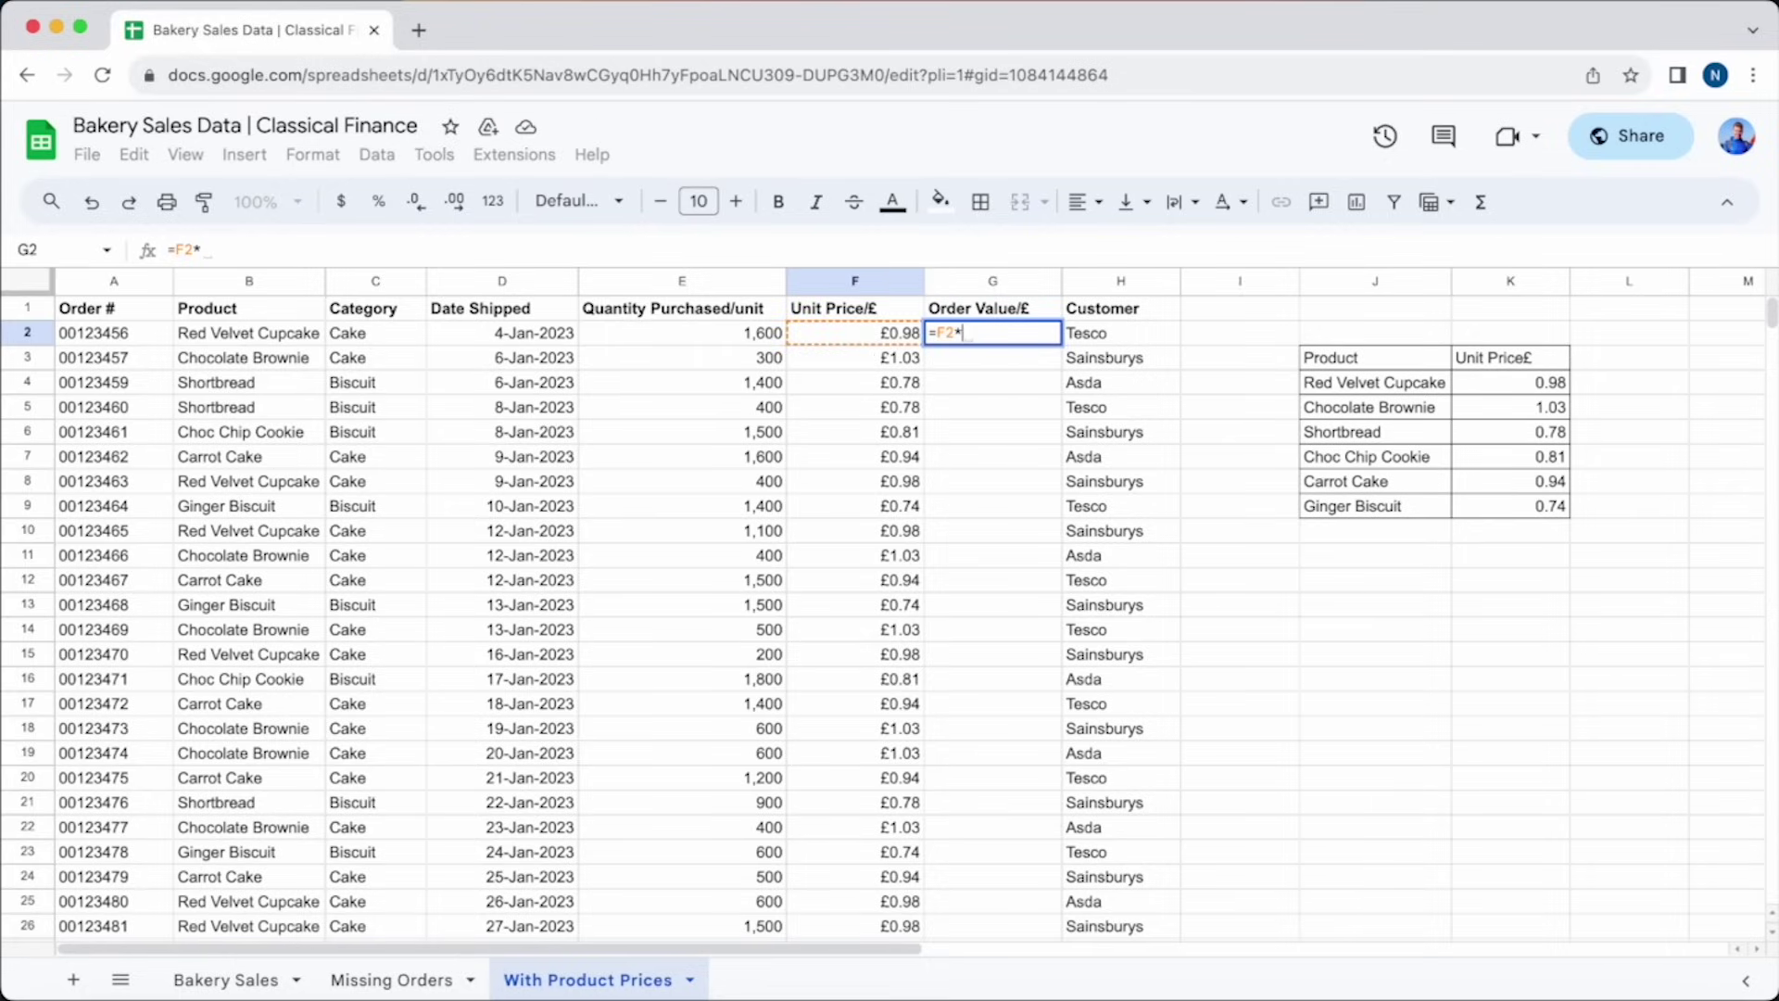
pyautogui.click(737, 335)
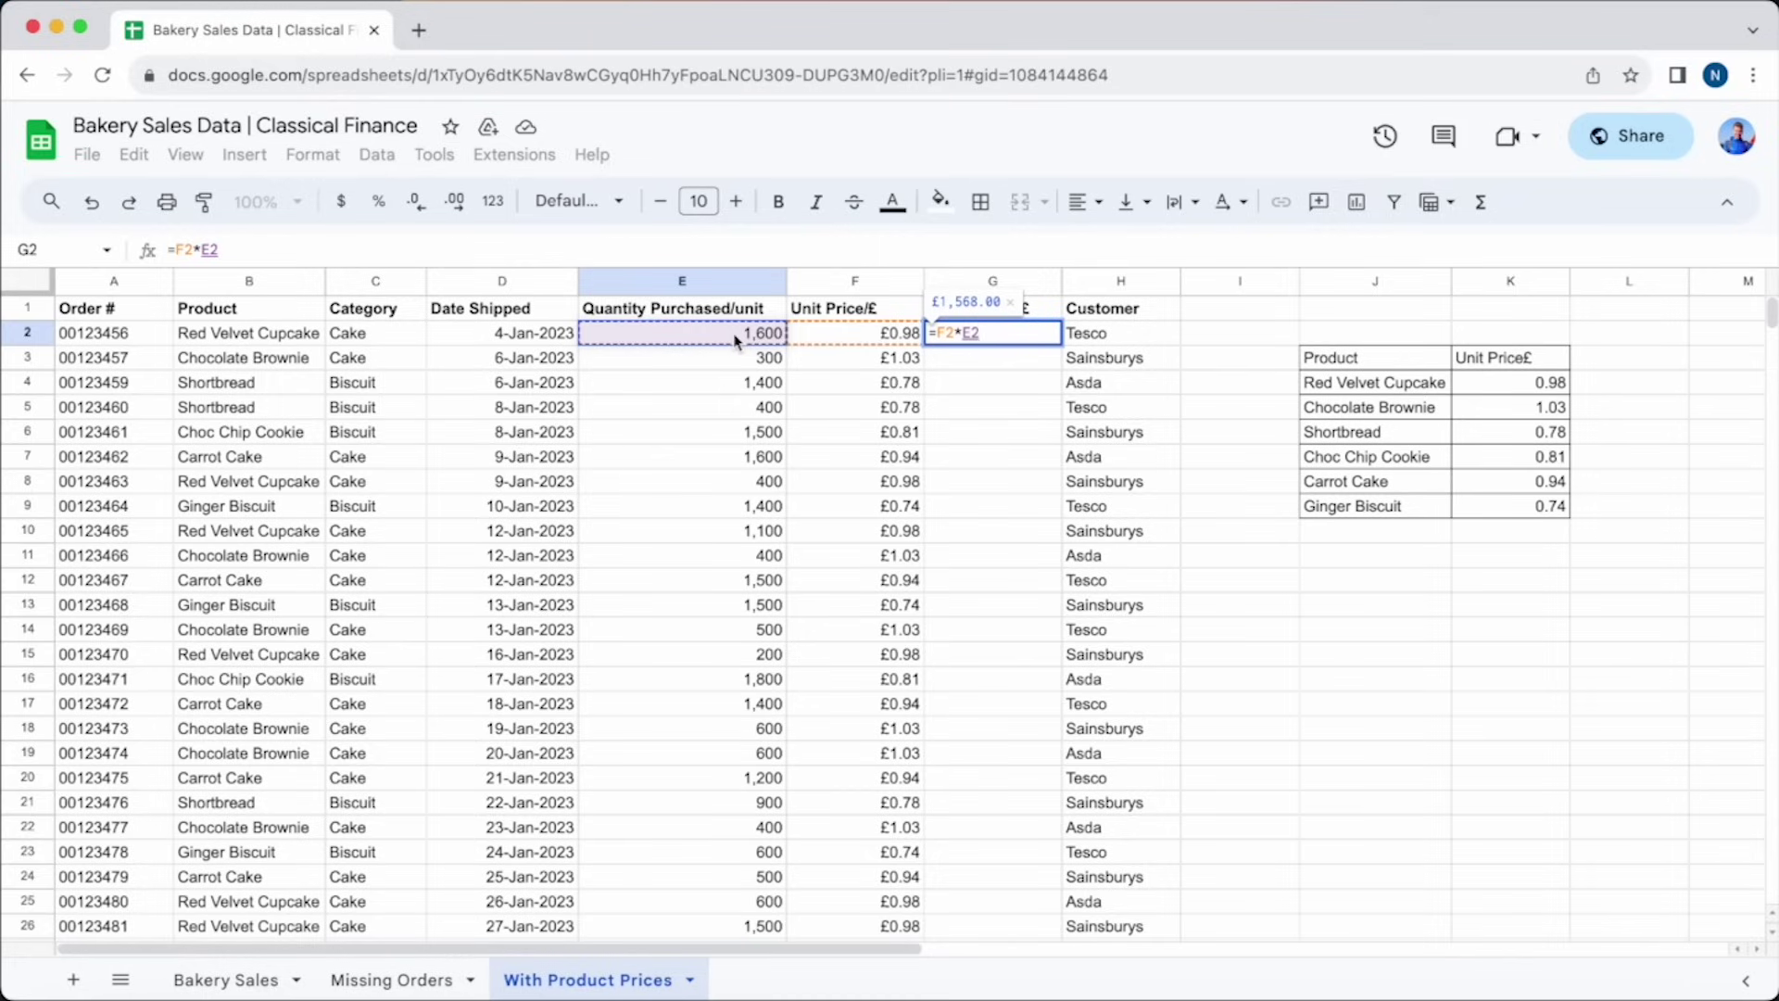
pyautogui.press('Return')
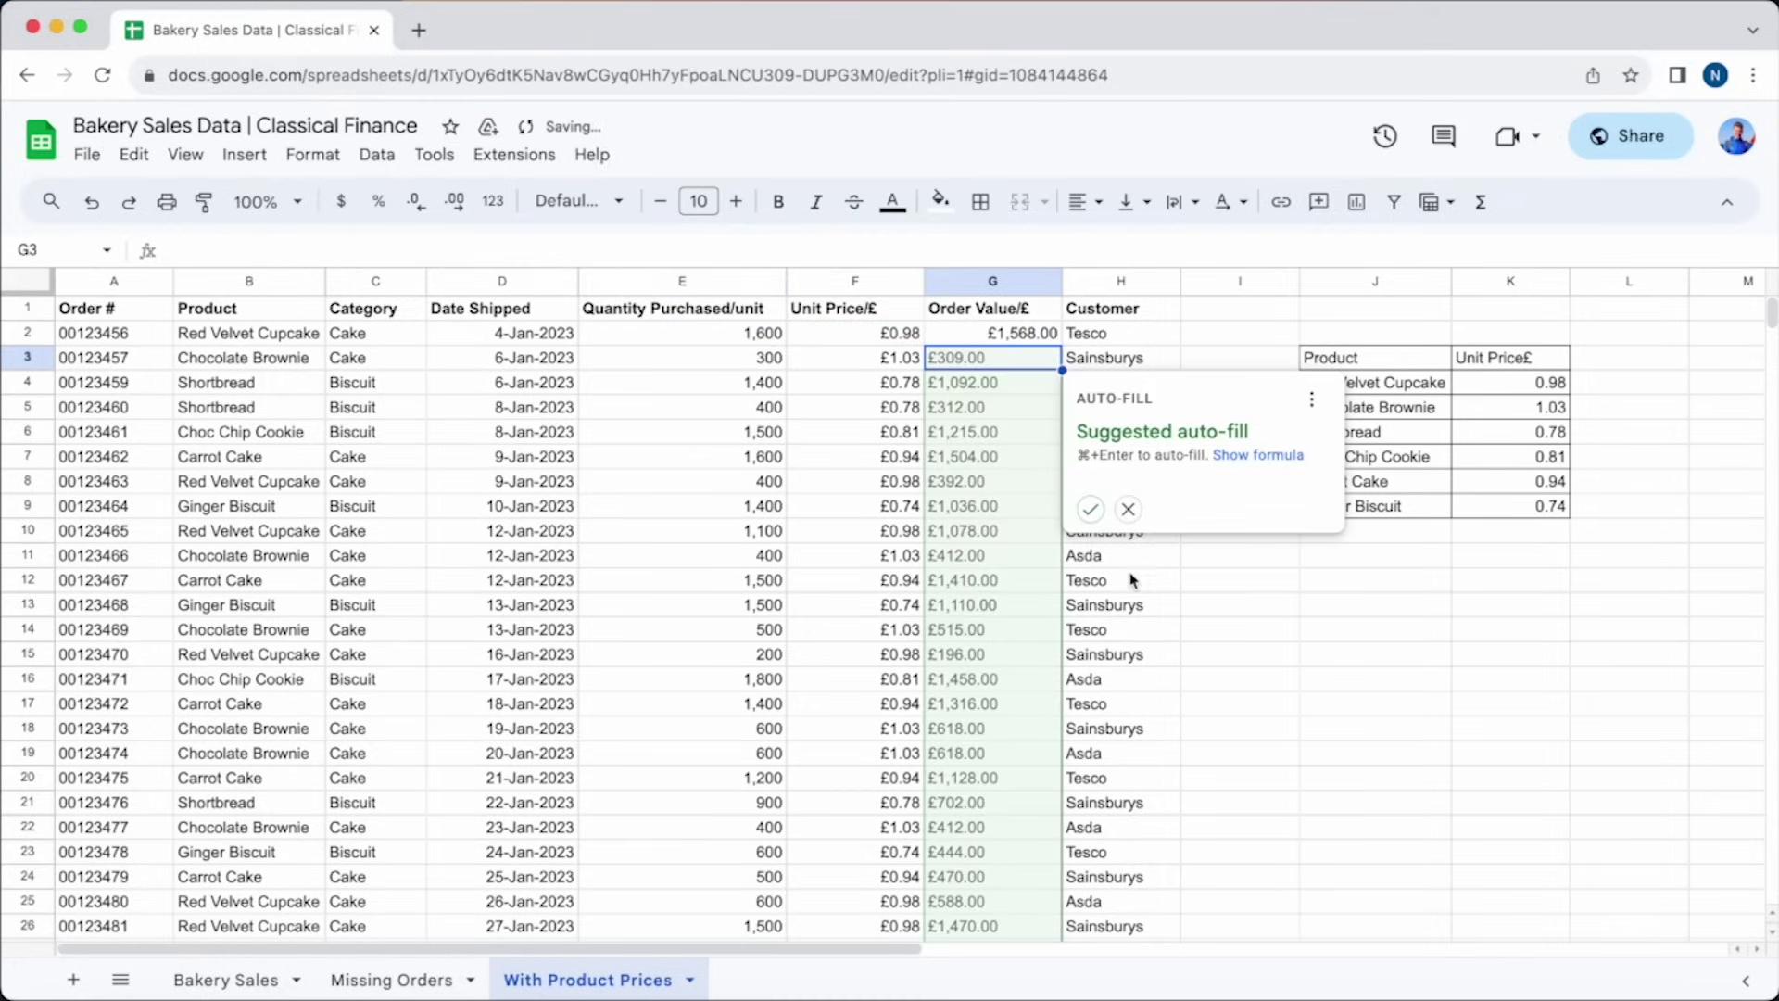
pyautogui.click(1092, 512)
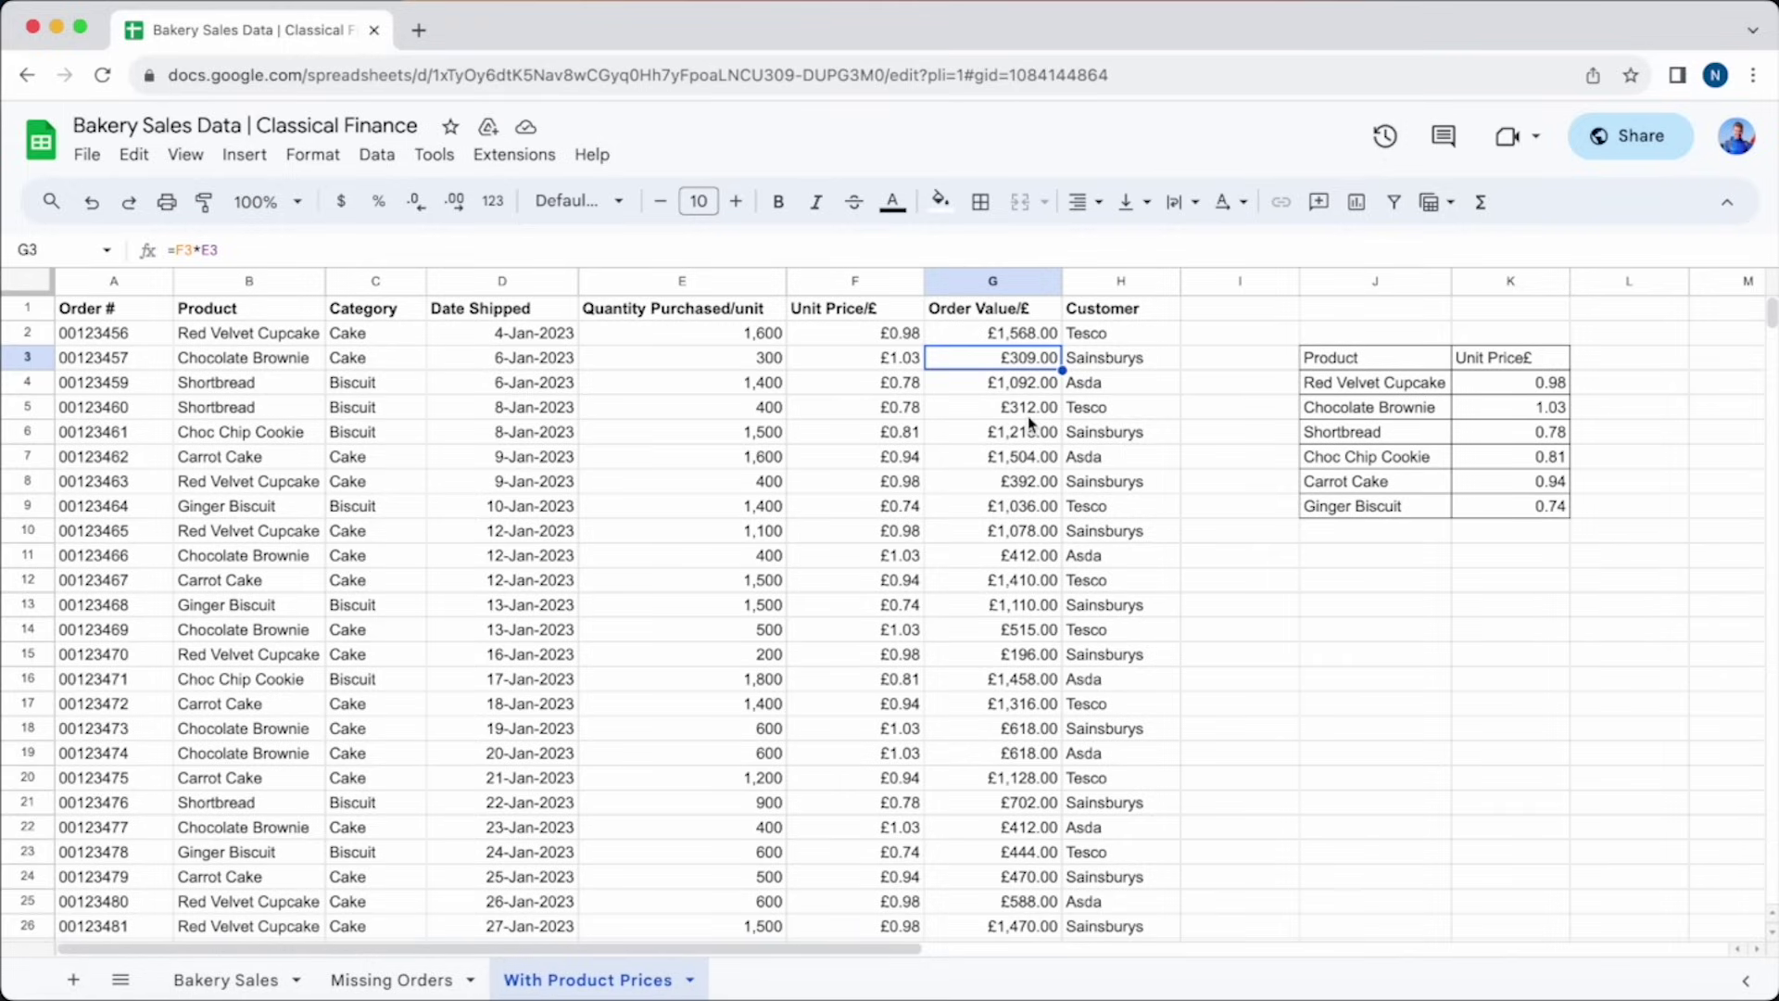
# Inspect F2's lookup formula, then change B2's product name to lowercase 'red velvet cupcake'.
pyautogui.doubleClick(839, 334)
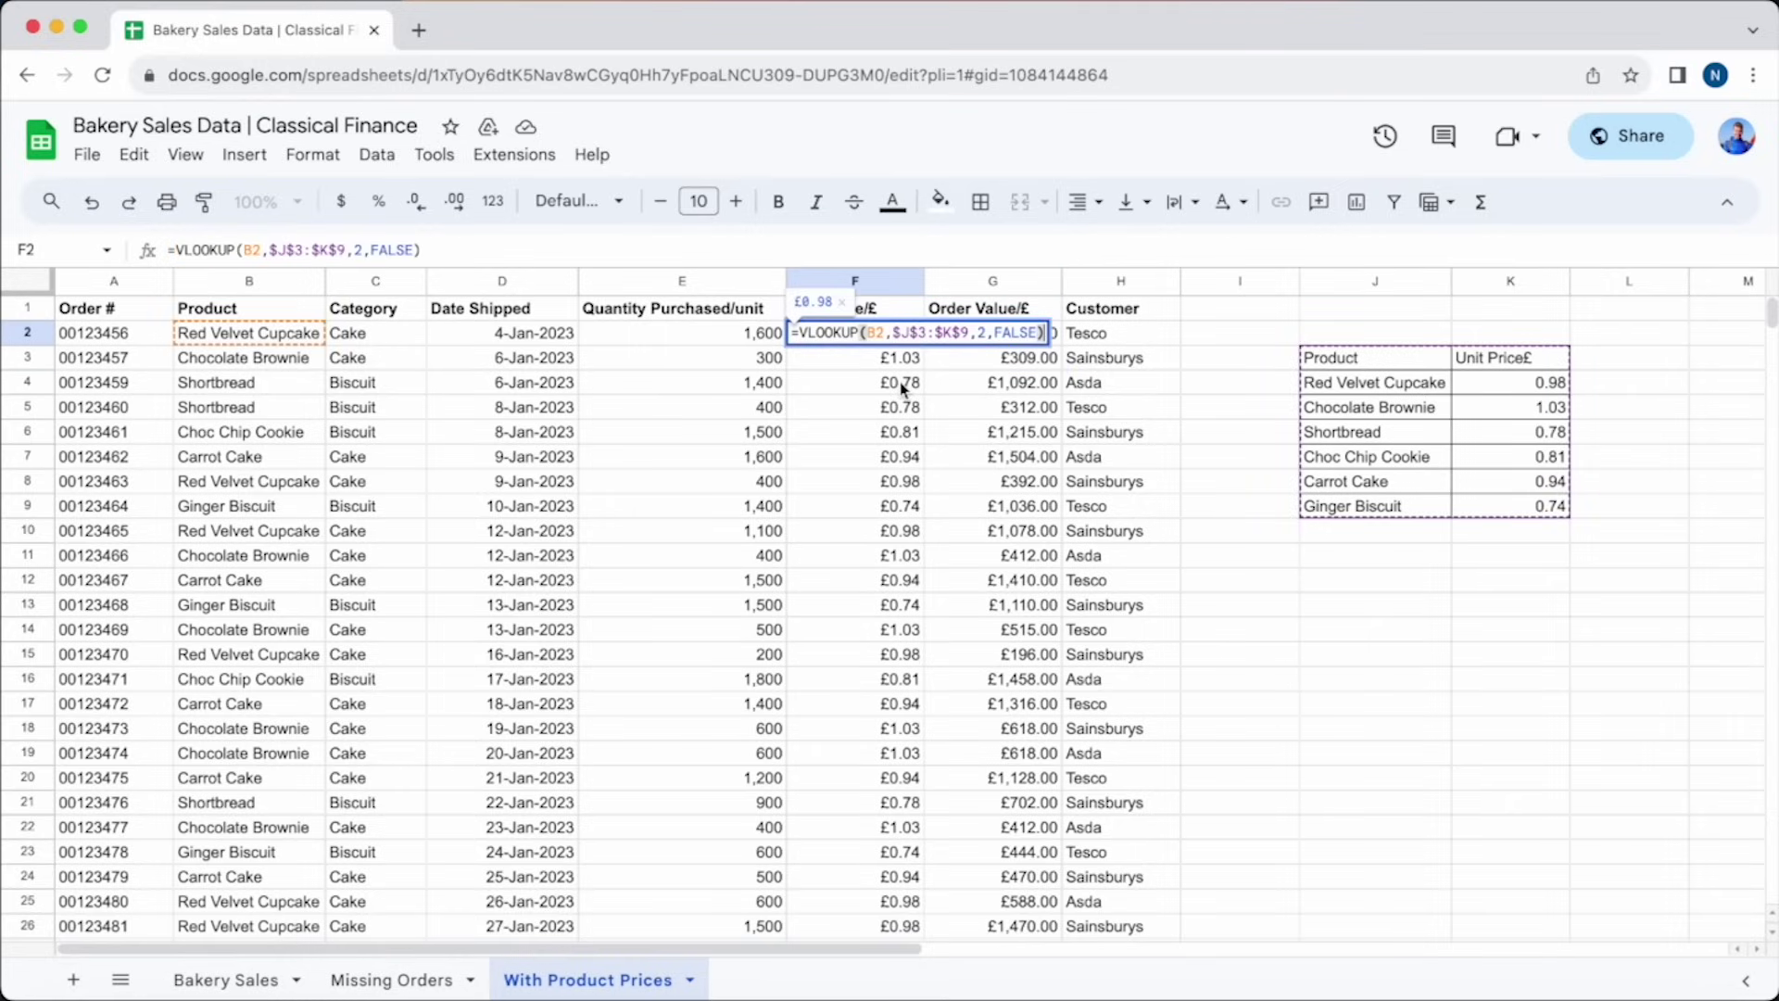
pyautogui.press('Escape')
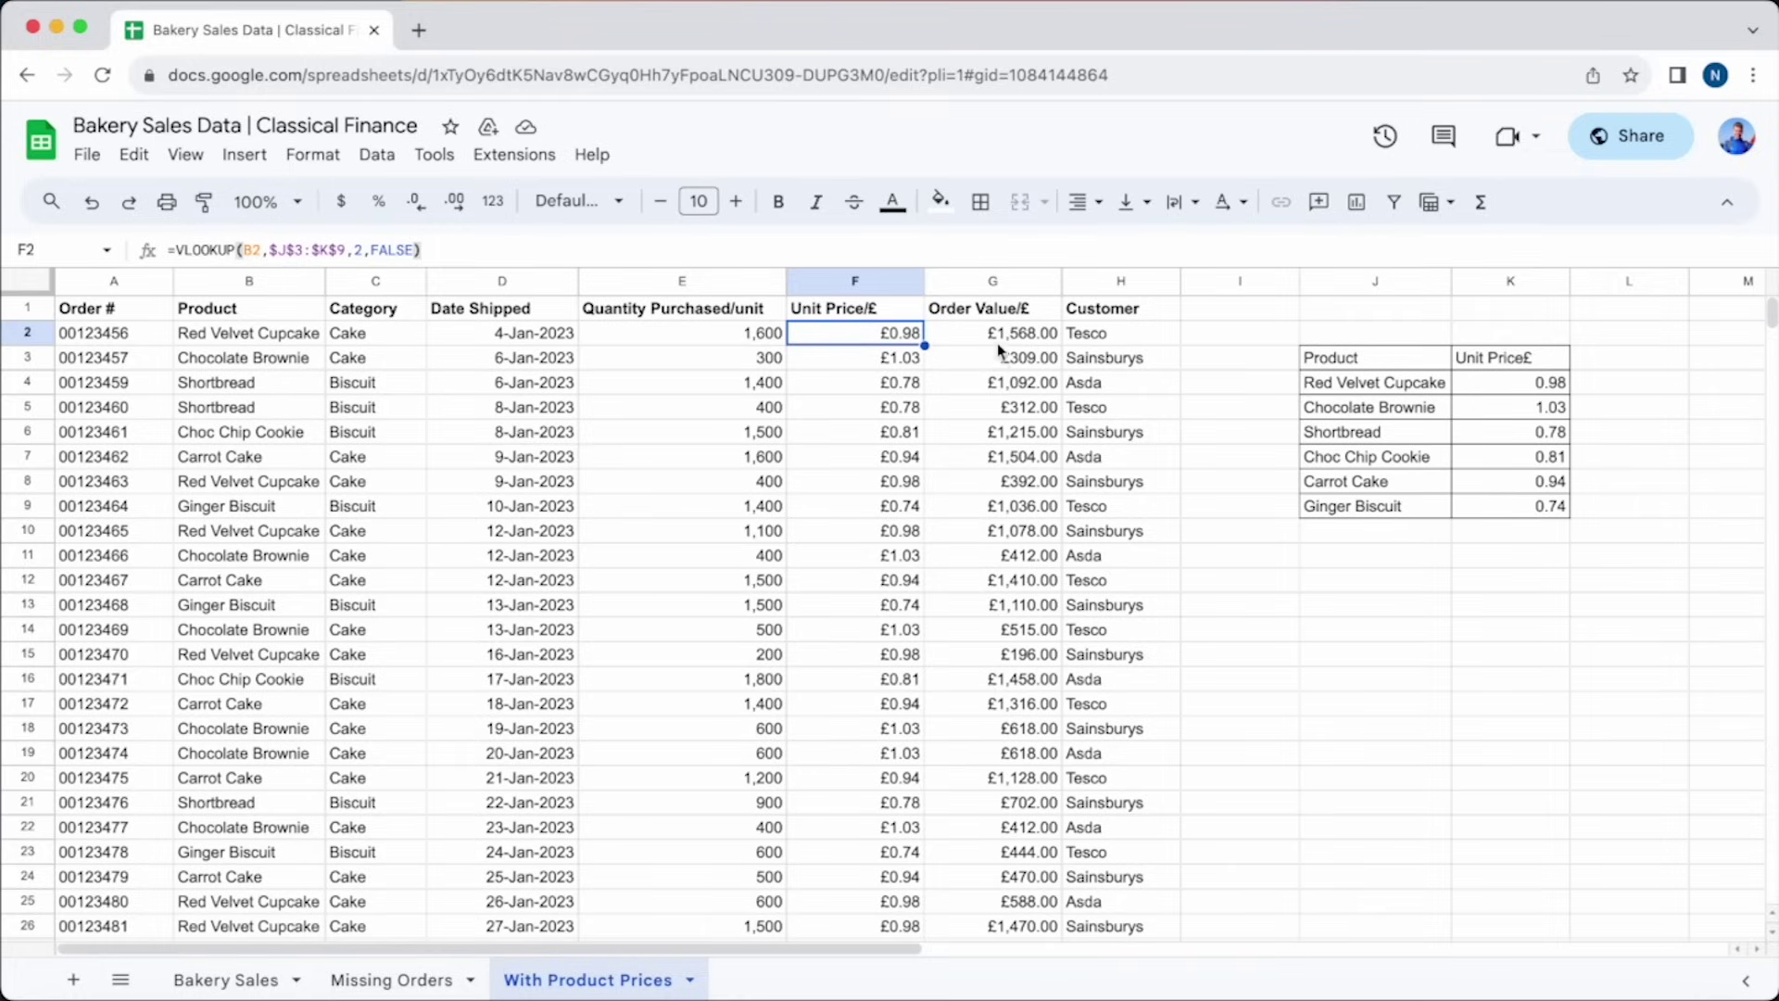
pyautogui.click(298, 336)
pyautogui.click(171, 249)
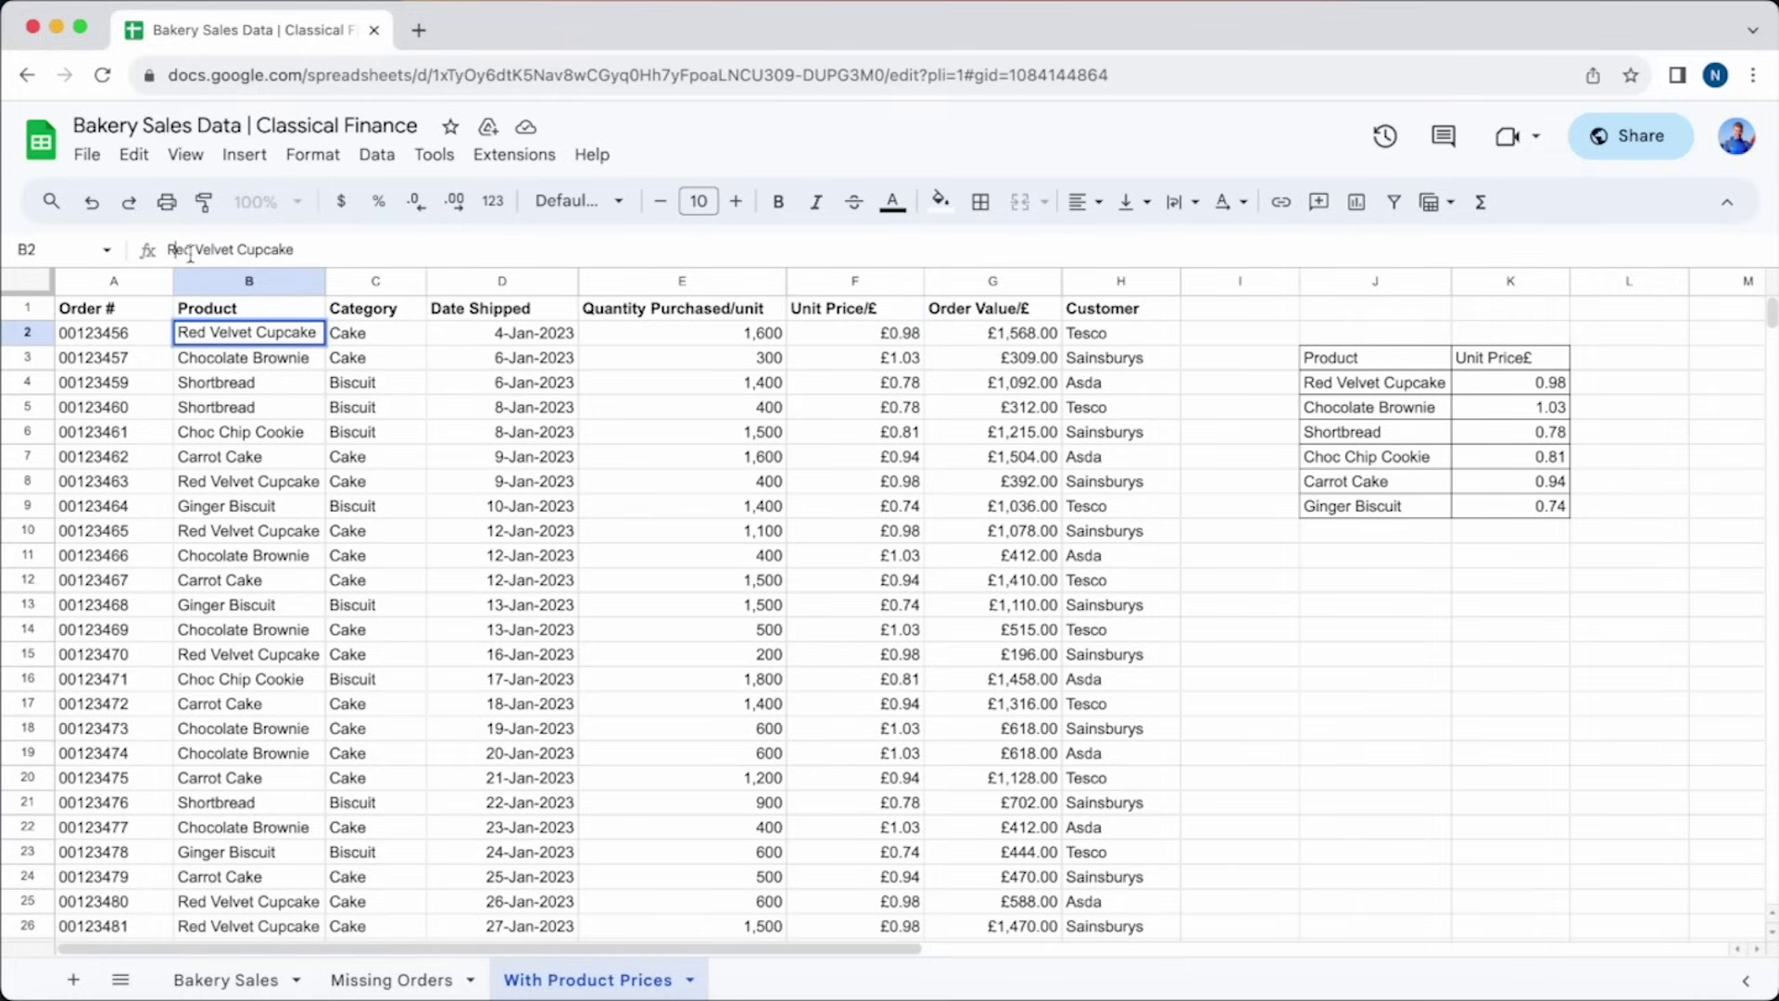
pyautogui.press('Delete')
pyautogui.write('r')
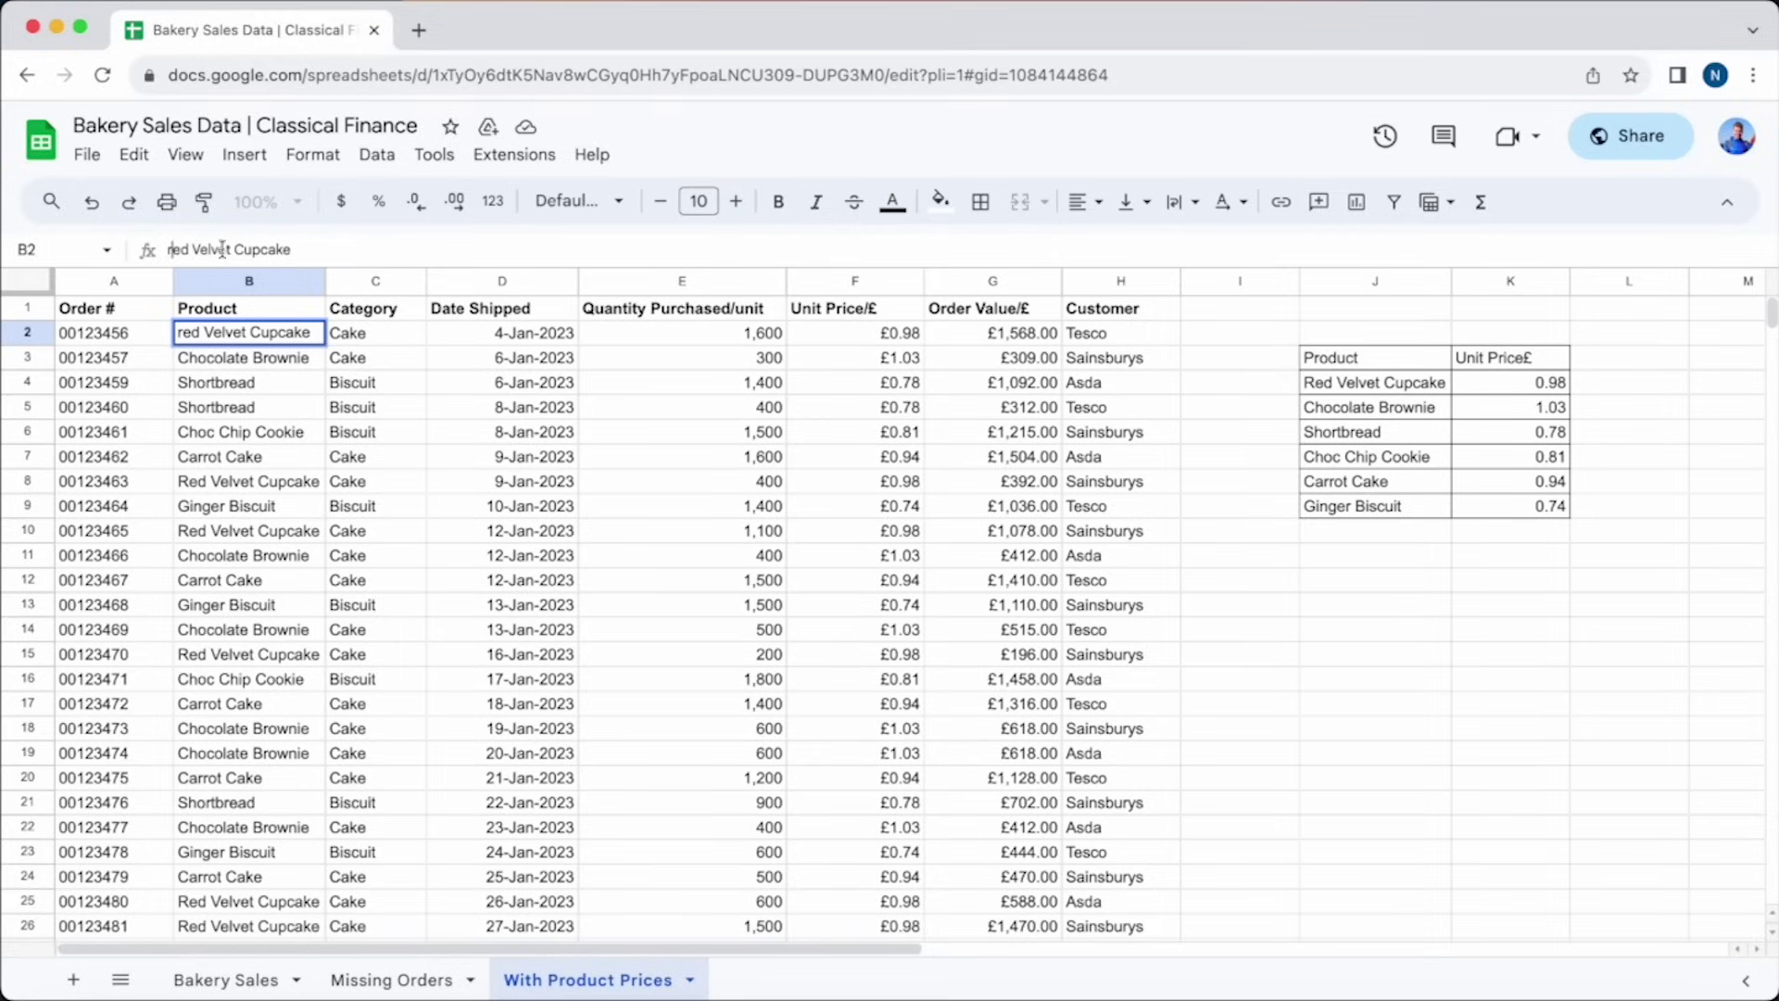
pyautogui.click(200, 249)
pyautogui.press('BackSpace')
pyautogui.write('v')
pyautogui.click(252, 249)
pyautogui.press('BackSpace')
pyautogui.write('c')
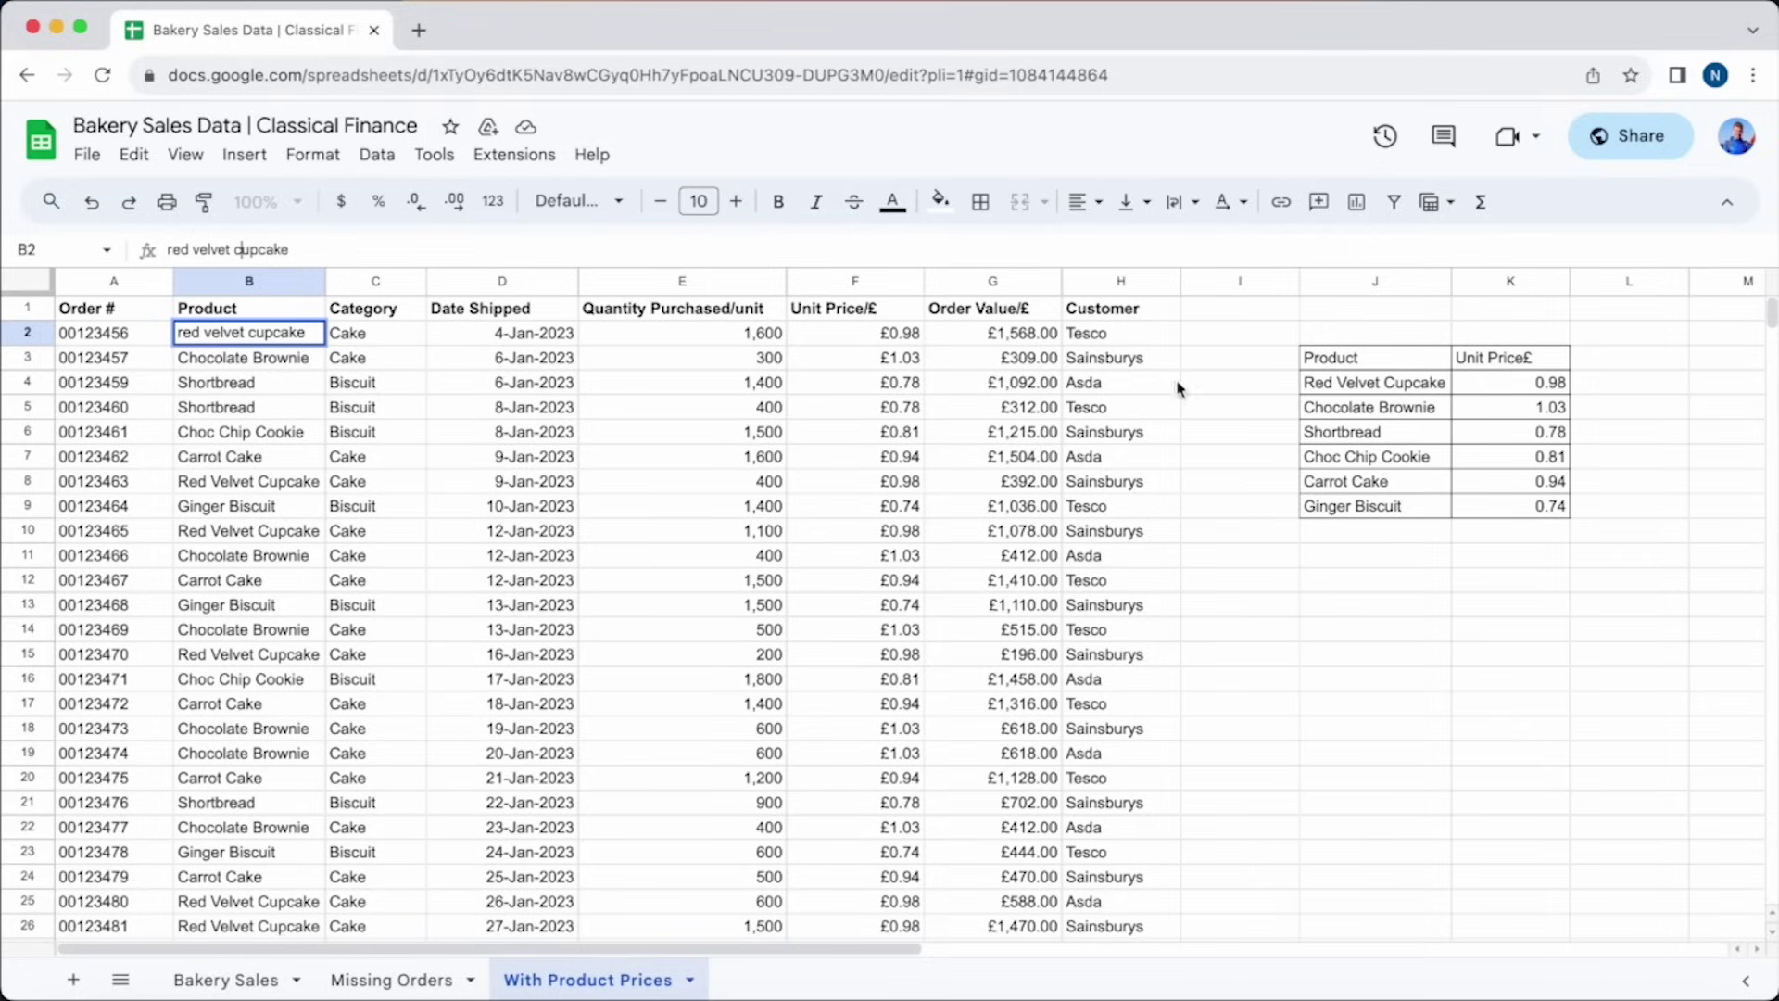
# Enter #N/A as the quantity in E2, then go to the Bakery Sales sheet.
pyautogui.click(753, 339)
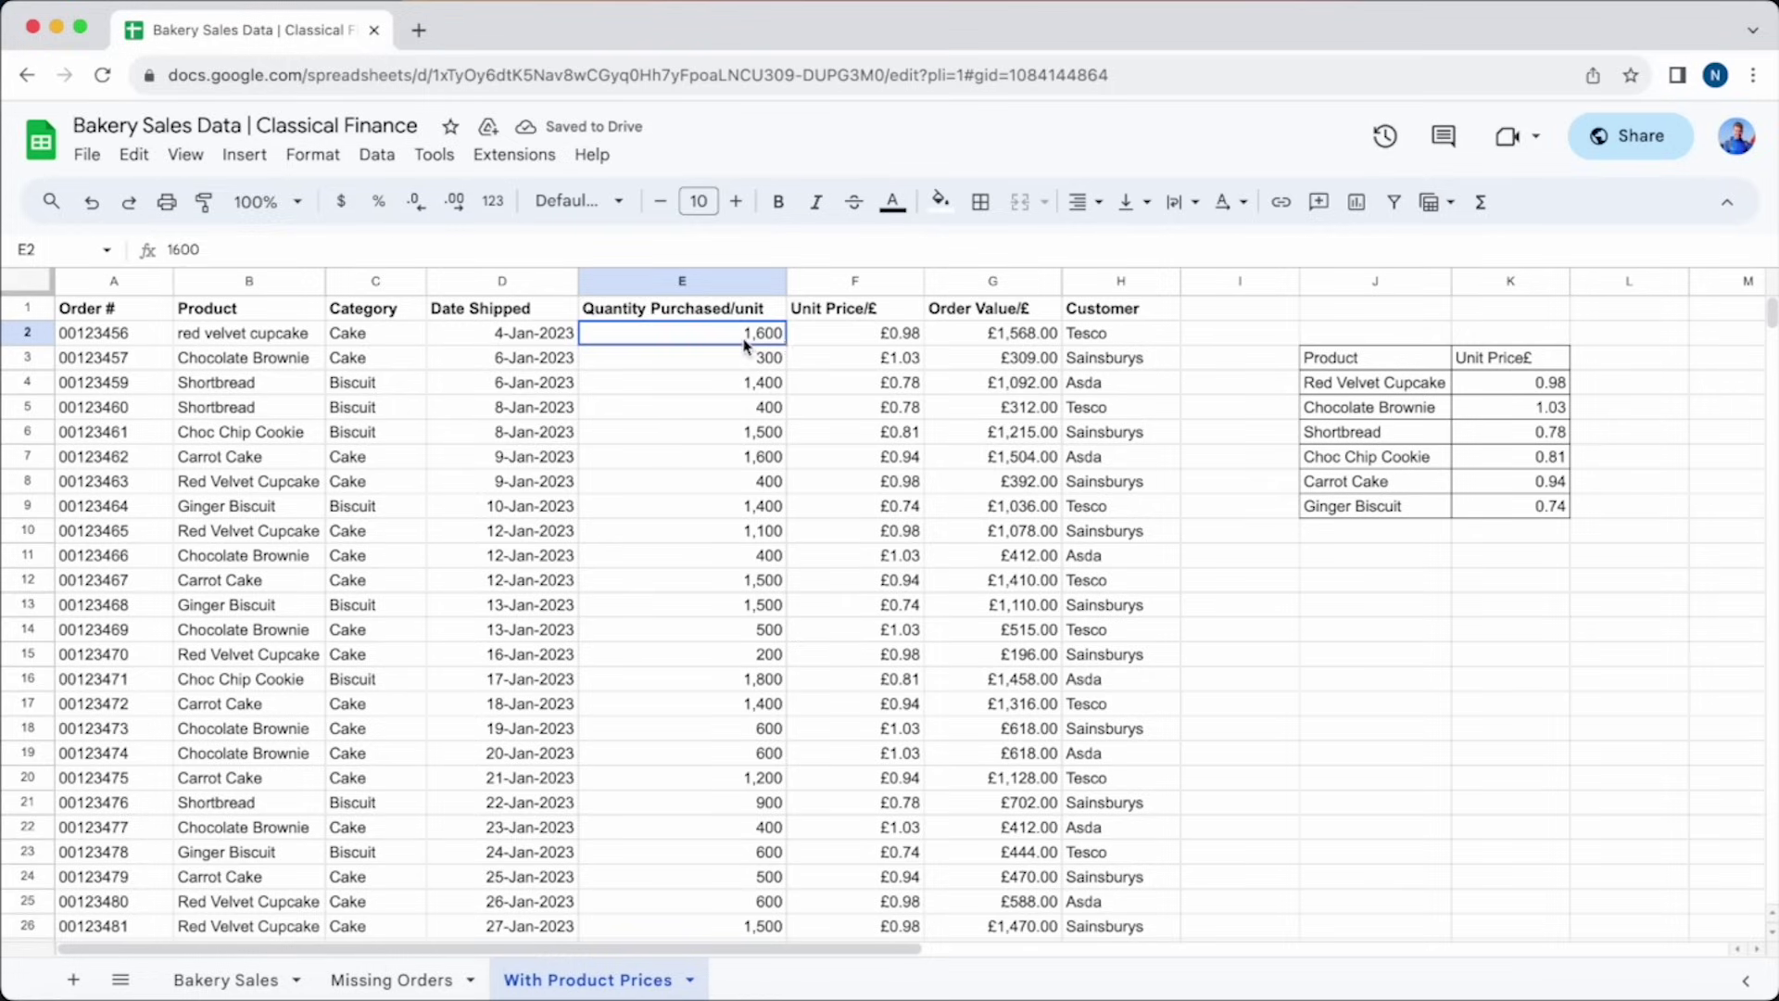
pyautogui.write('#N/A')
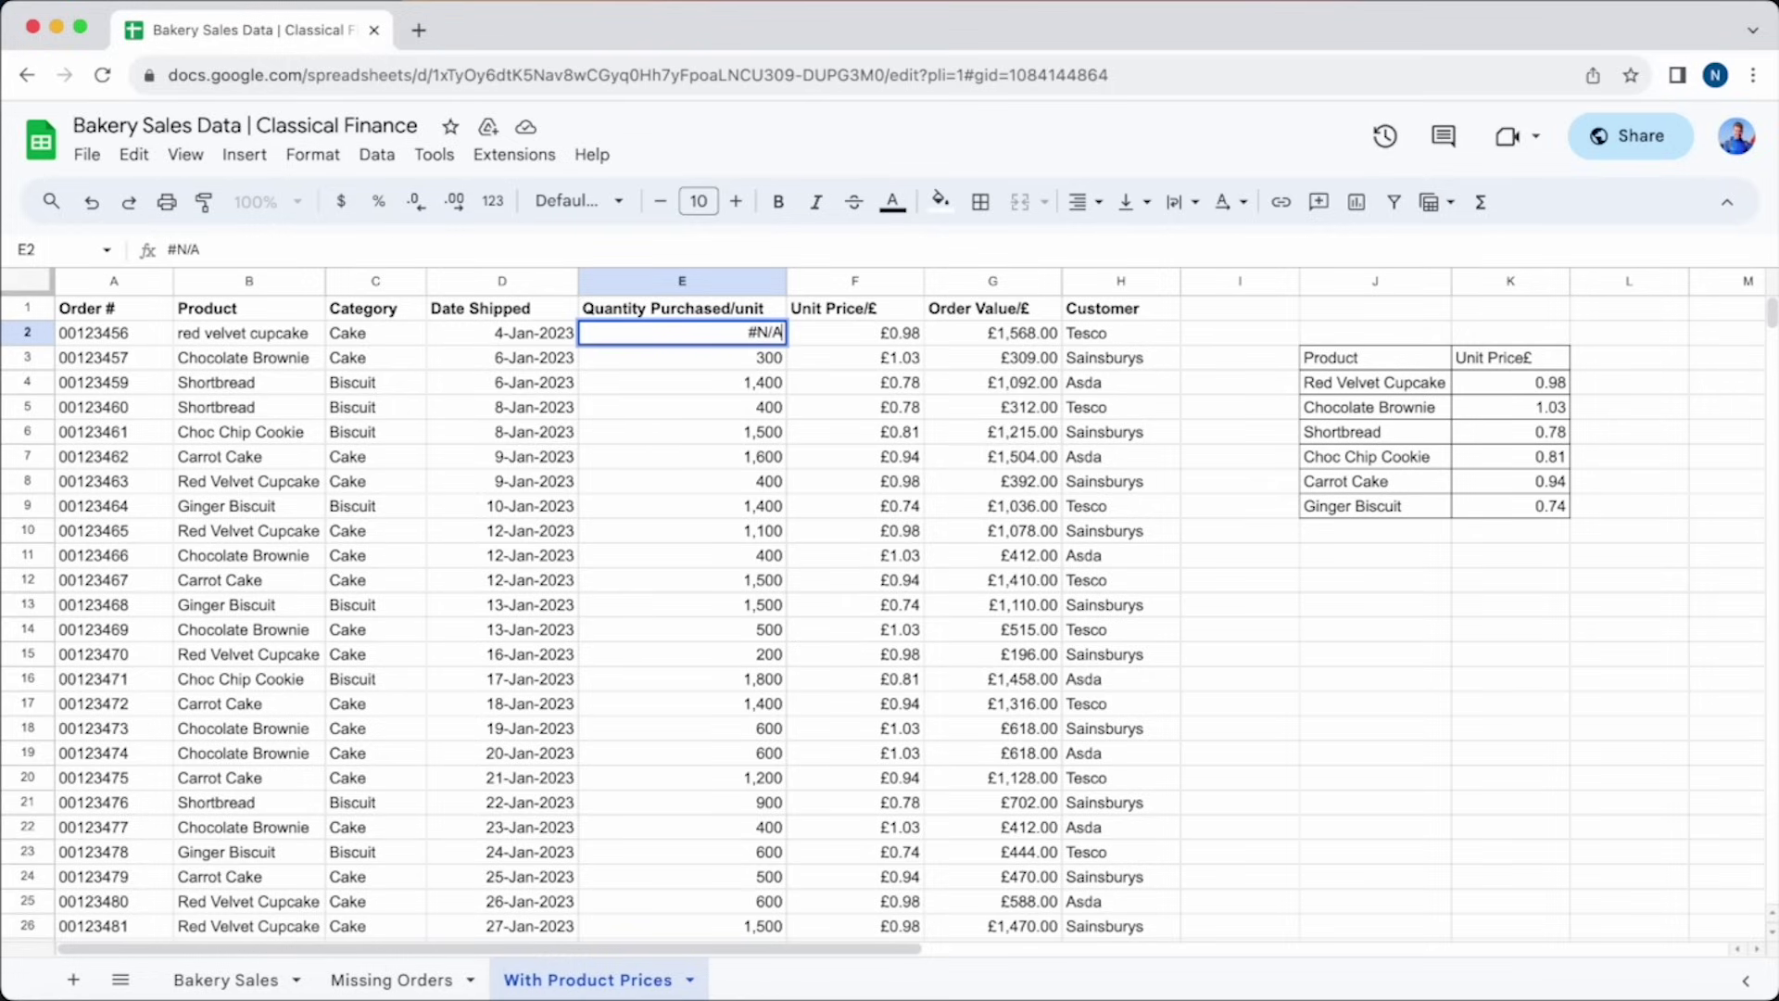
pyautogui.press('Return')
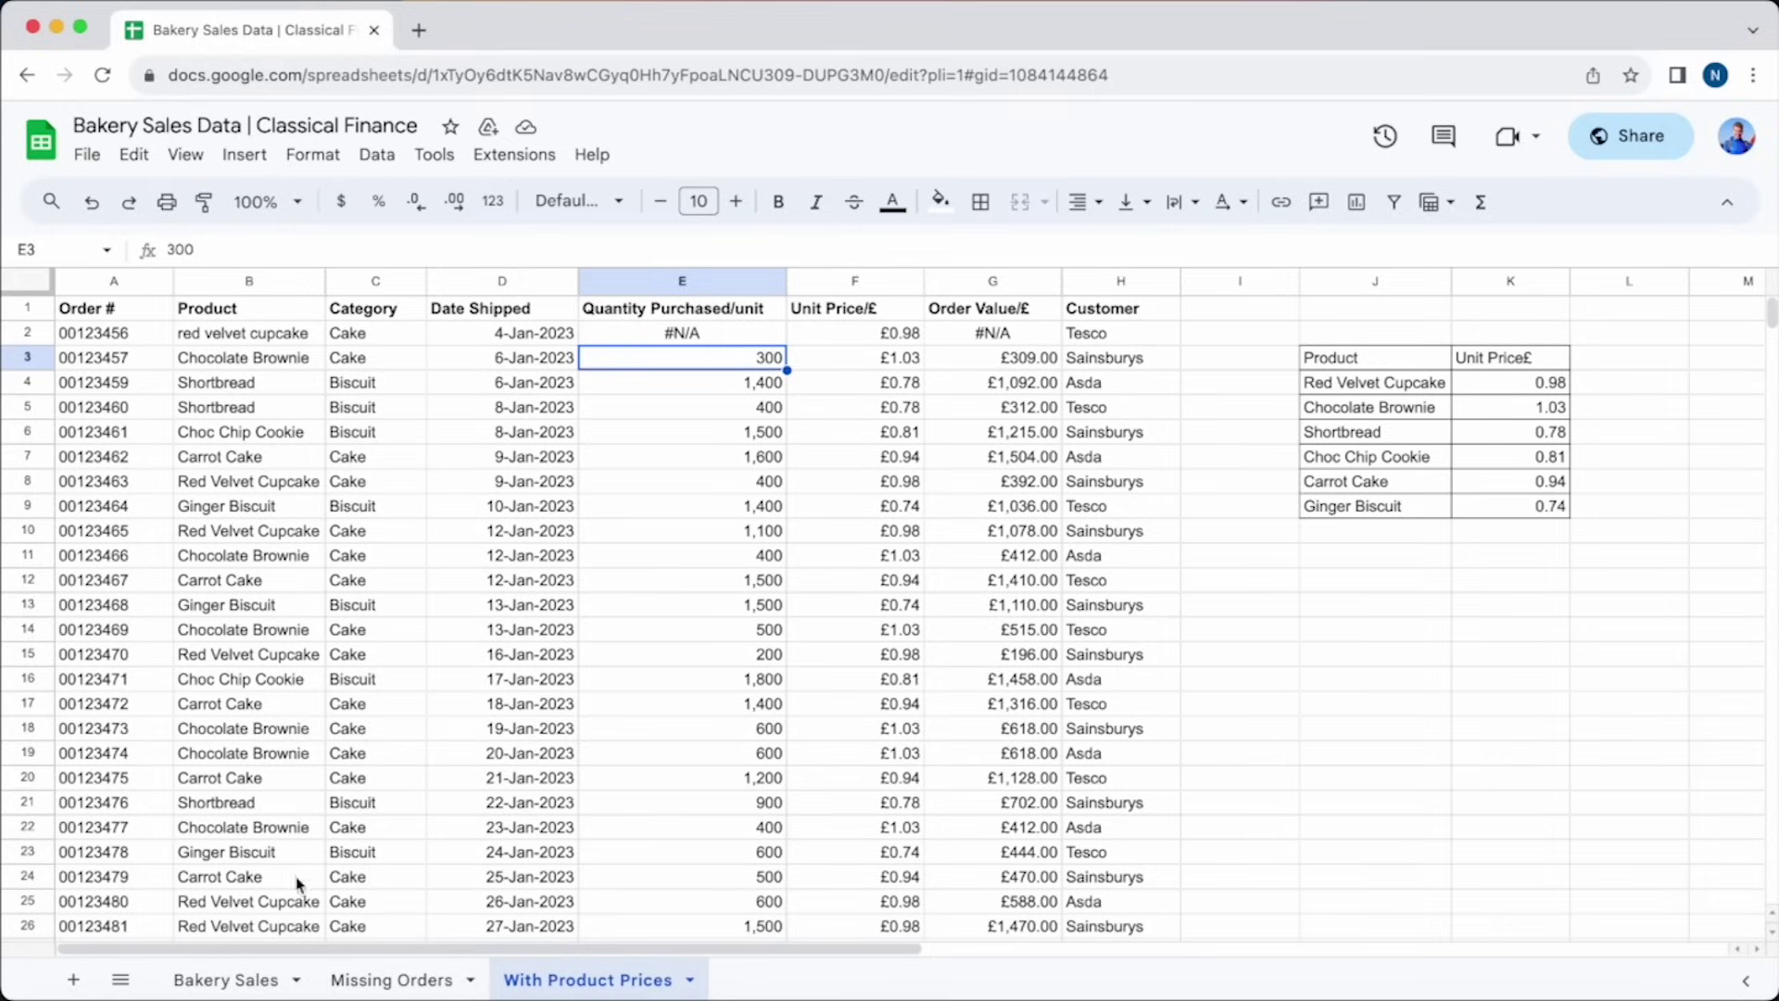
pyautogui.click(238, 979)
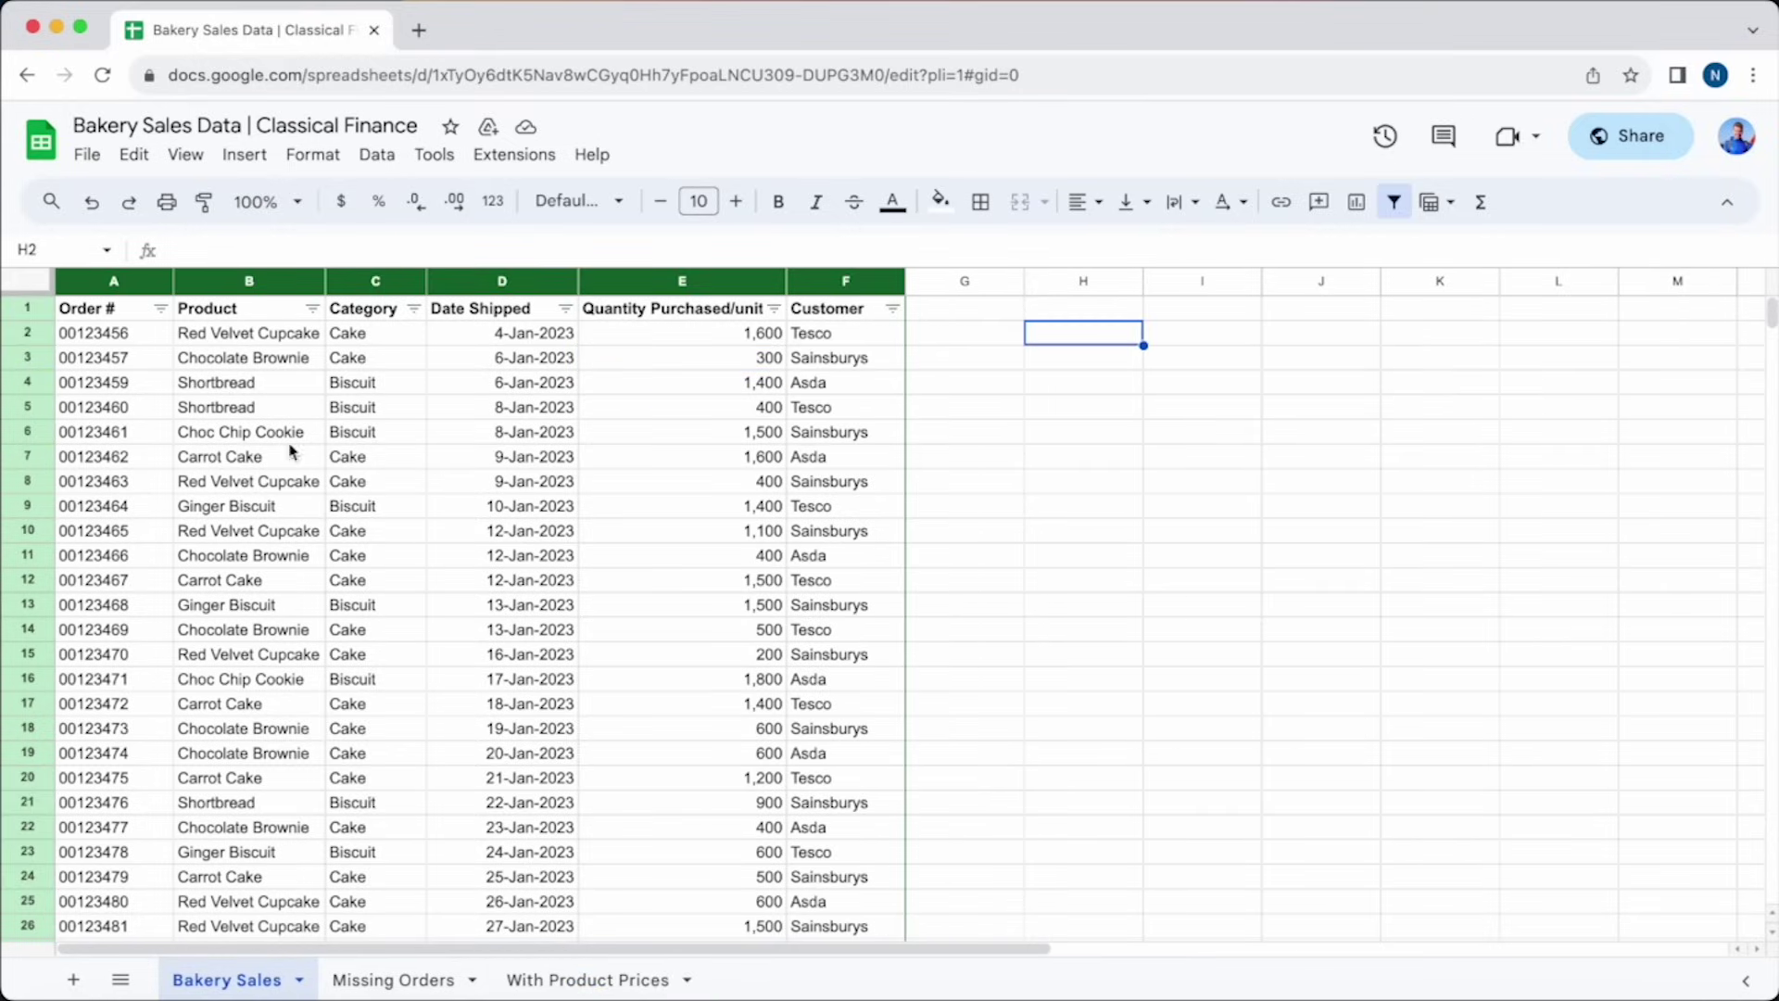
pyautogui.click(119, 311)
pyautogui.moveTo(120, 310); pyautogui.dragTo(845, 942)
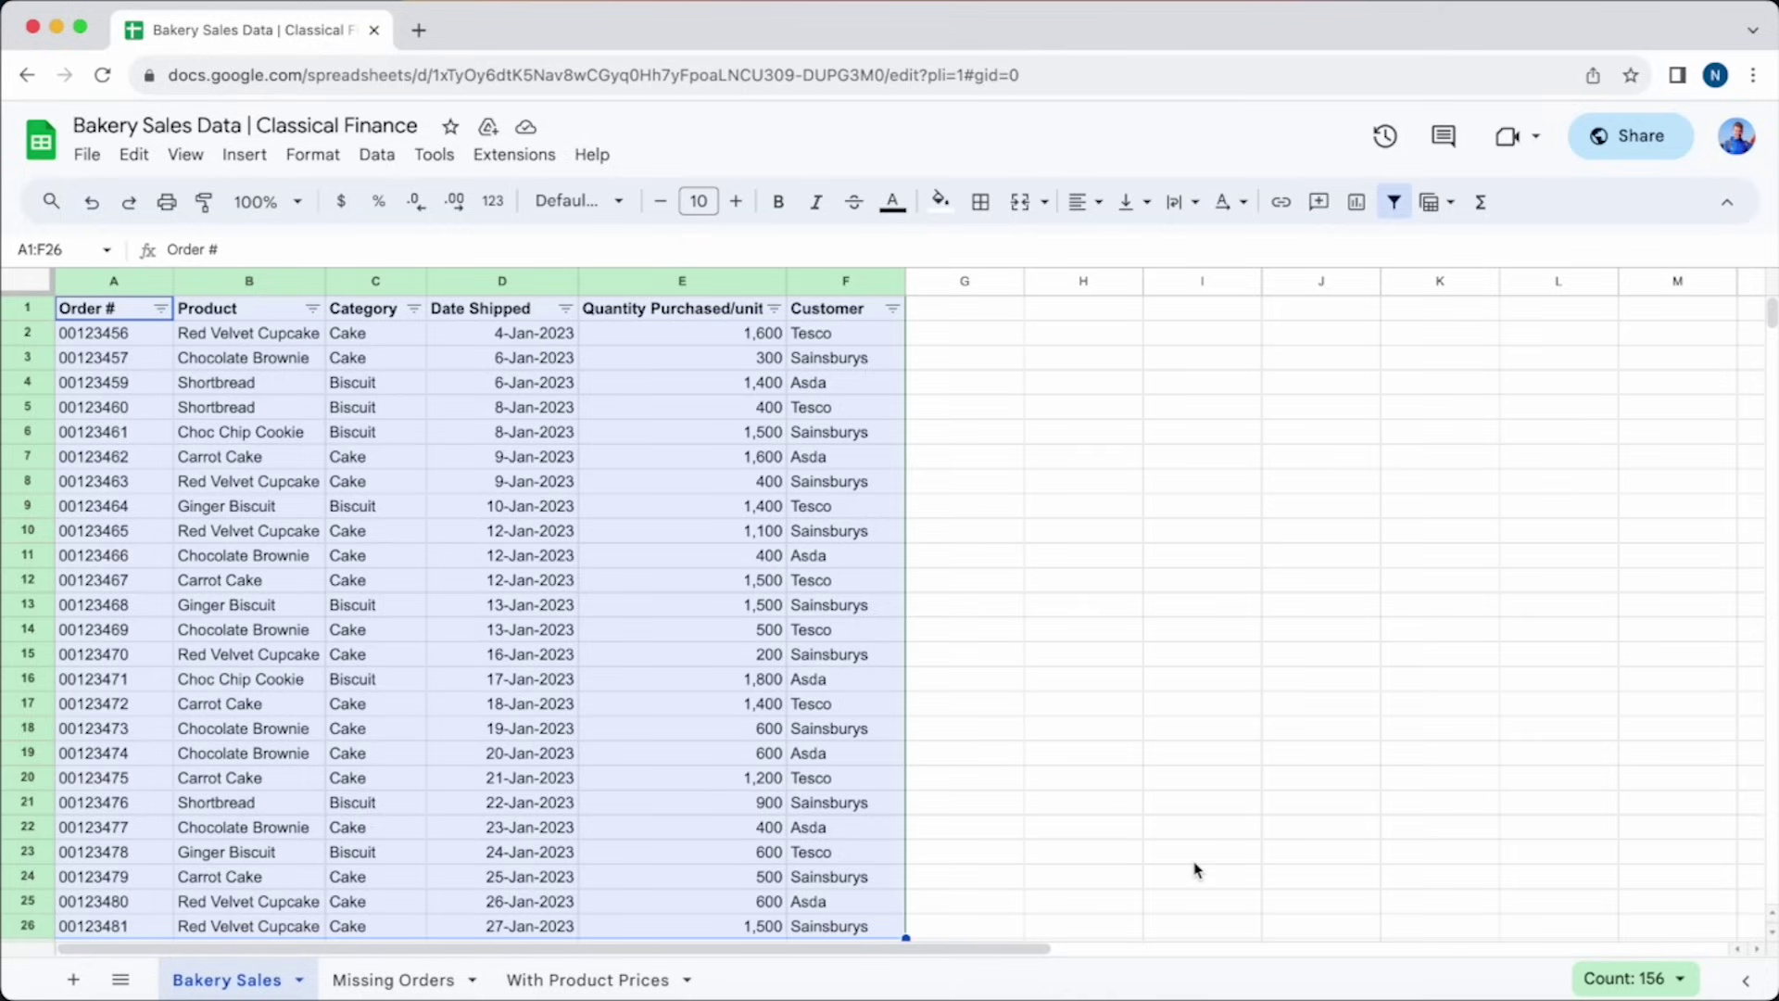
pyautogui.click(1647, 988)
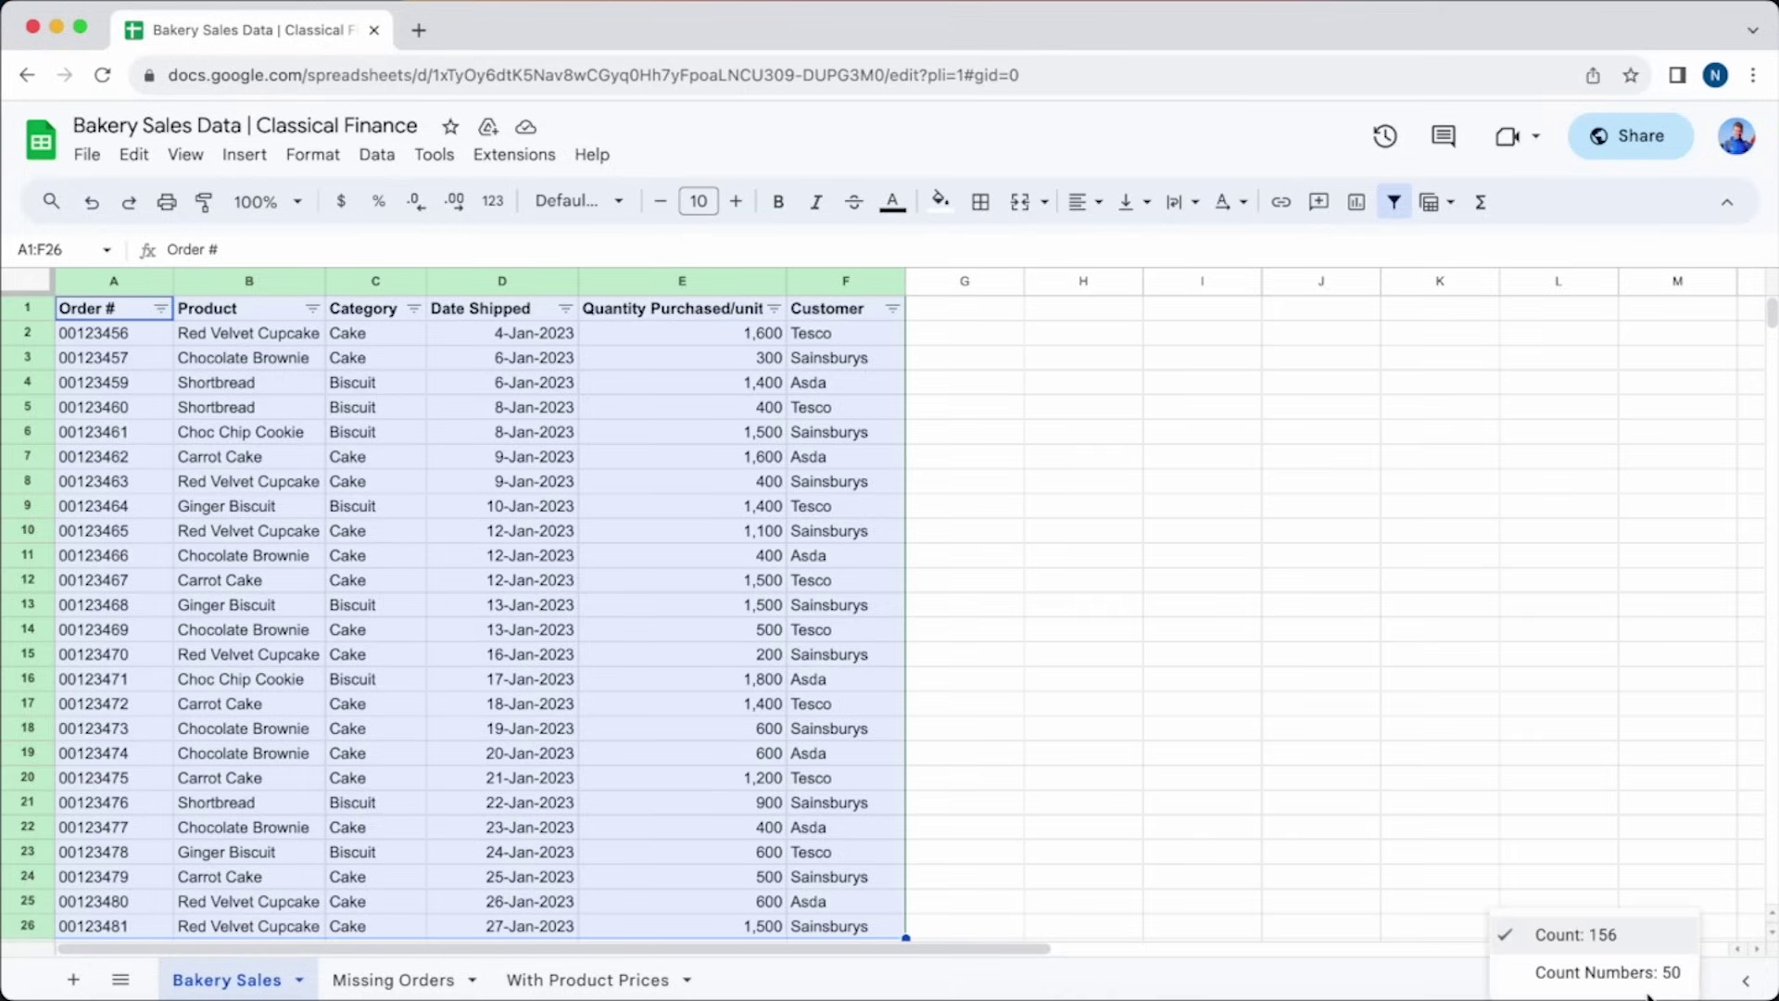
pyautogui.click(1019, 778)
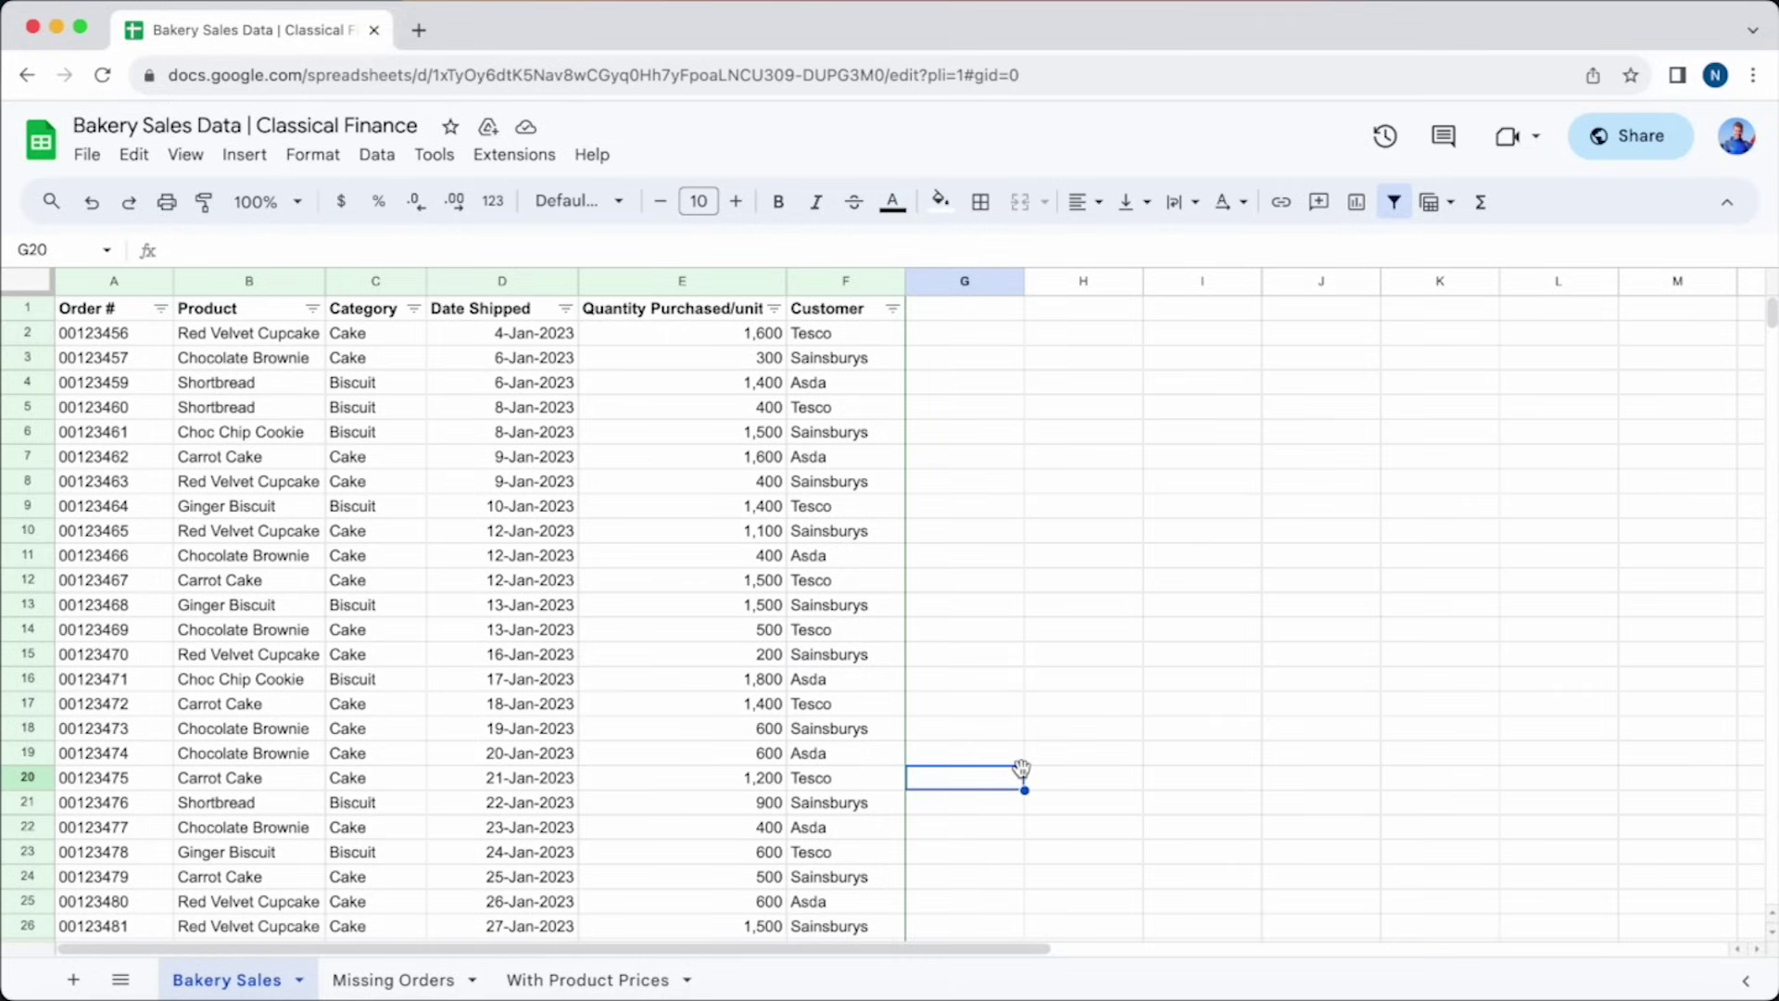